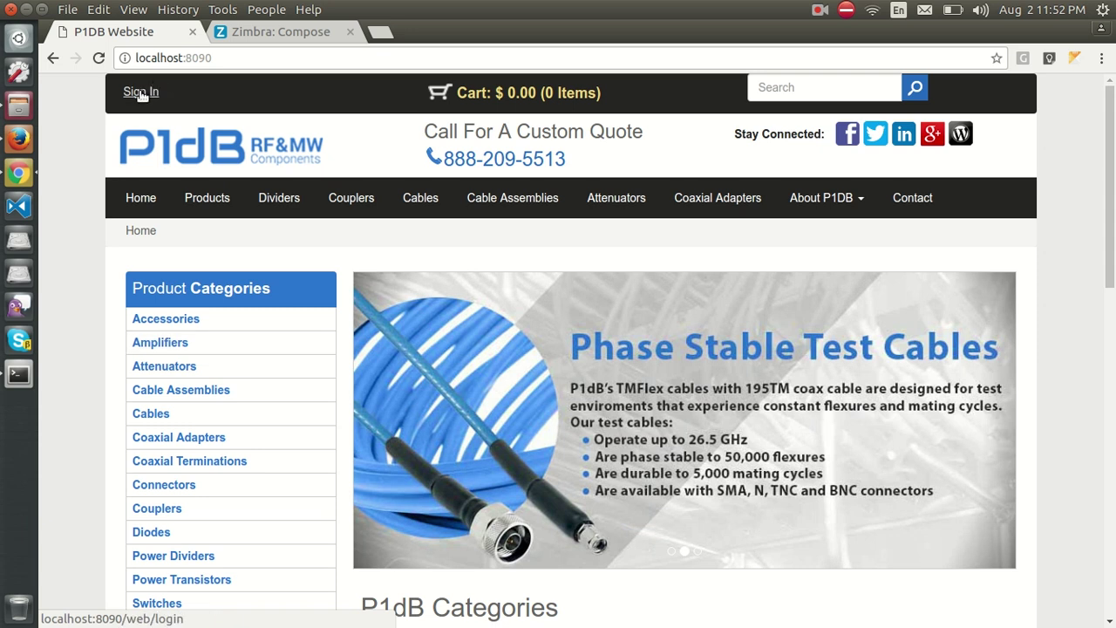
Open the login page and submit the admin login with its password, getting 'Wrong login/password'.
left_click(146, 90)
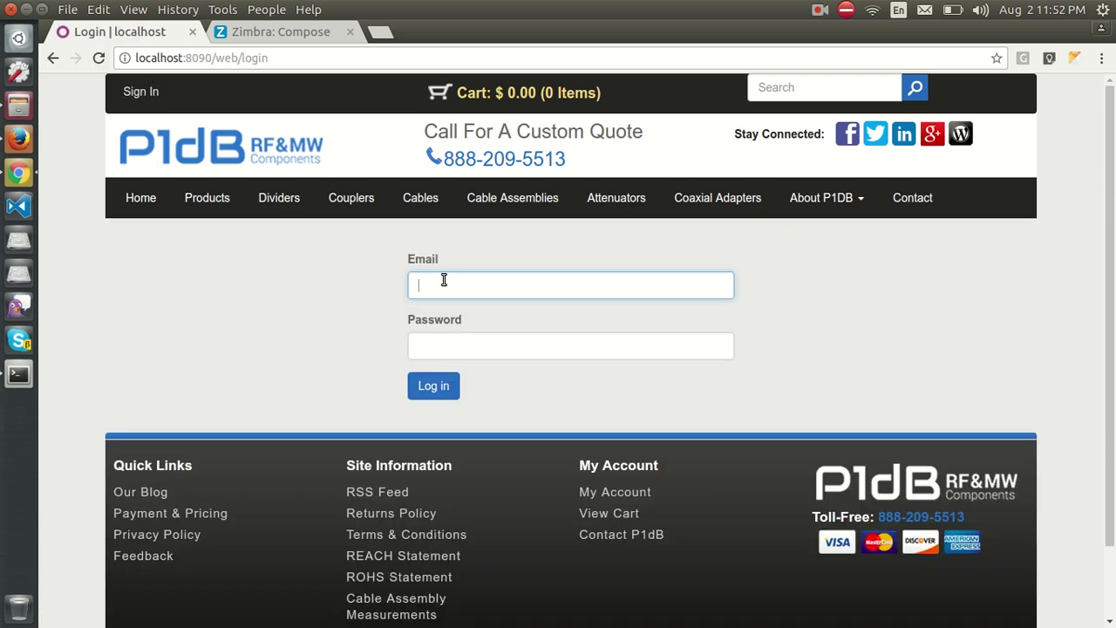
type("admin")
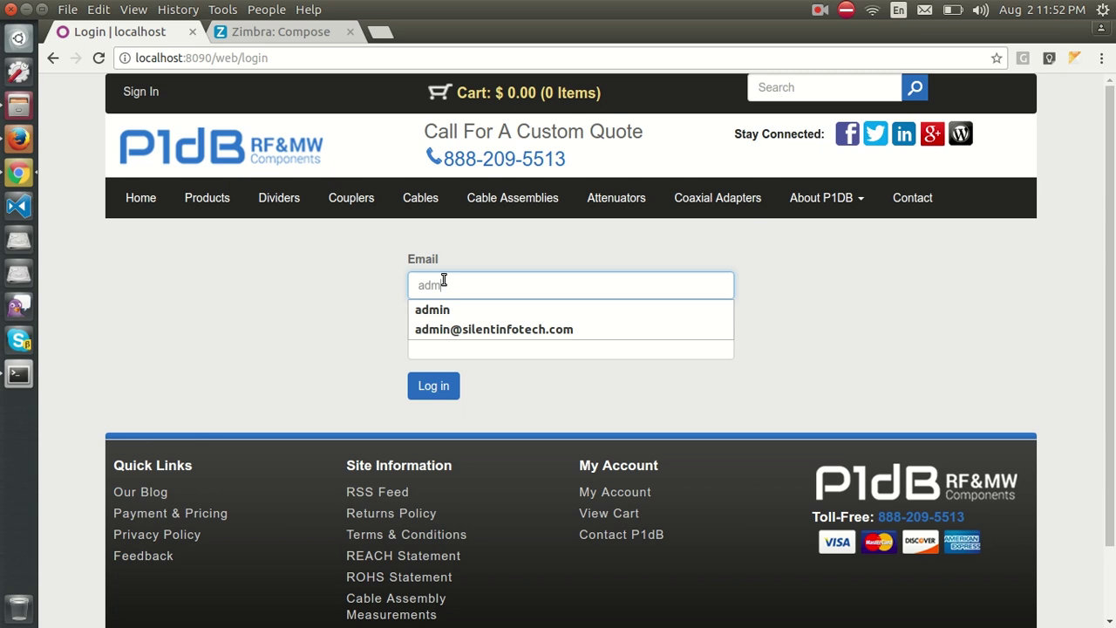
key("Tab")
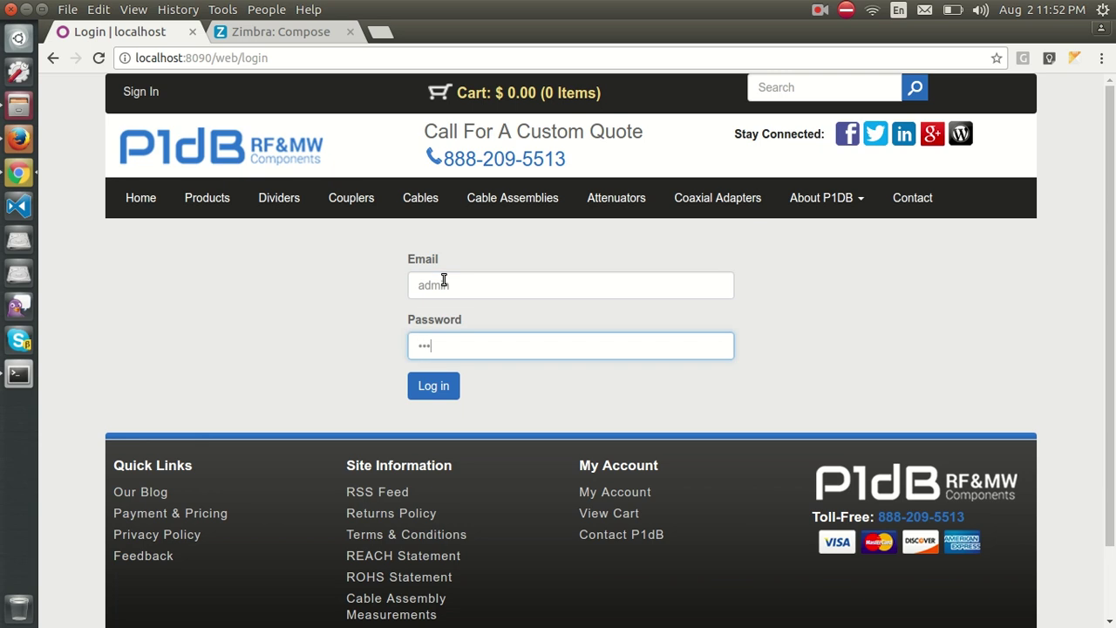
key("Return")
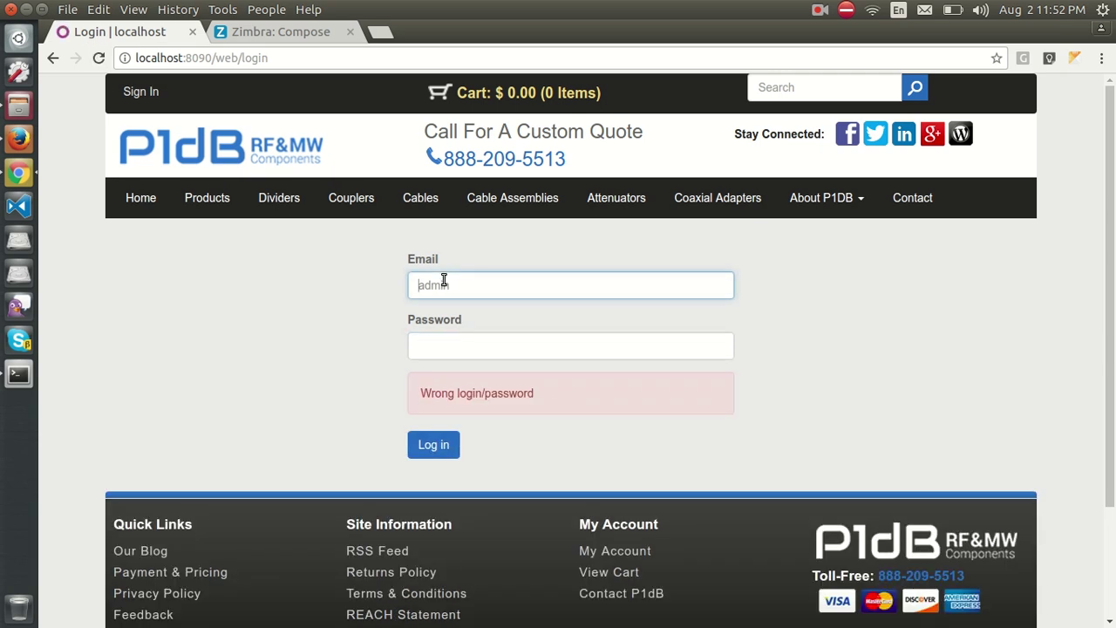
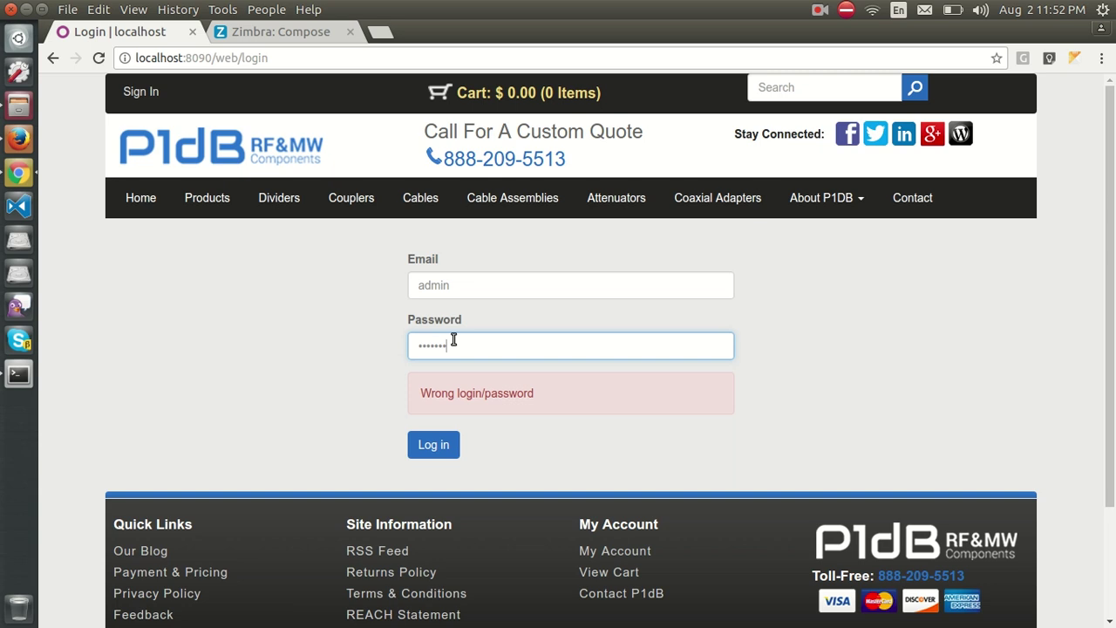
Resubmit the Odoo login and dismiss Chrome's save-password prompt to reach the app grid.
key("Return")
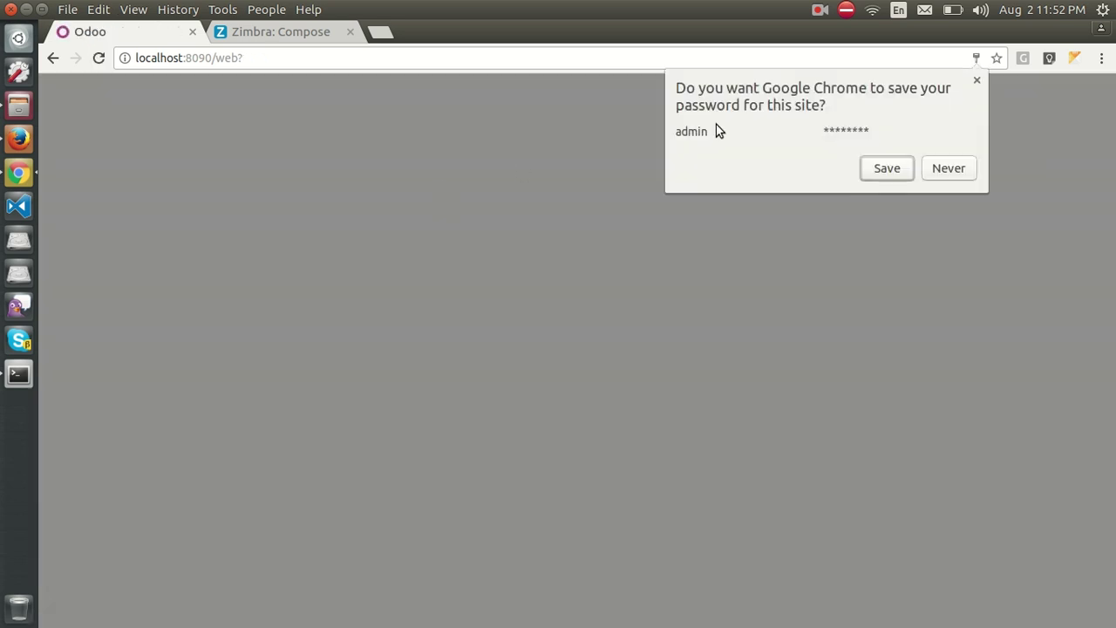
left_click(974, 81)
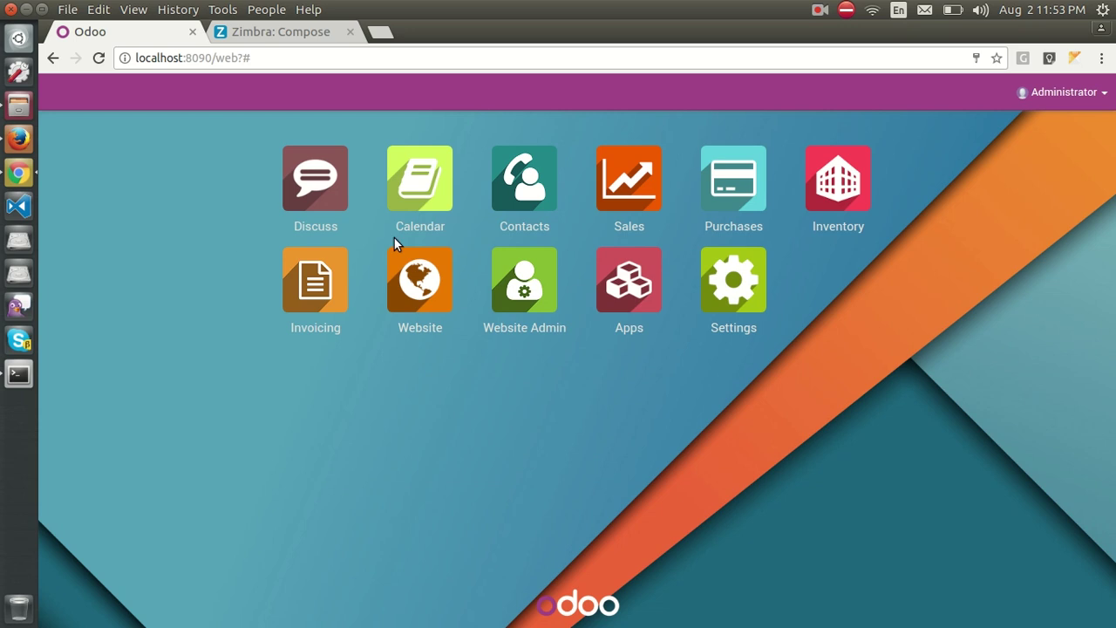
Open Your Pipeline from the Sales app's Sales menu.
left_click(635, 190)
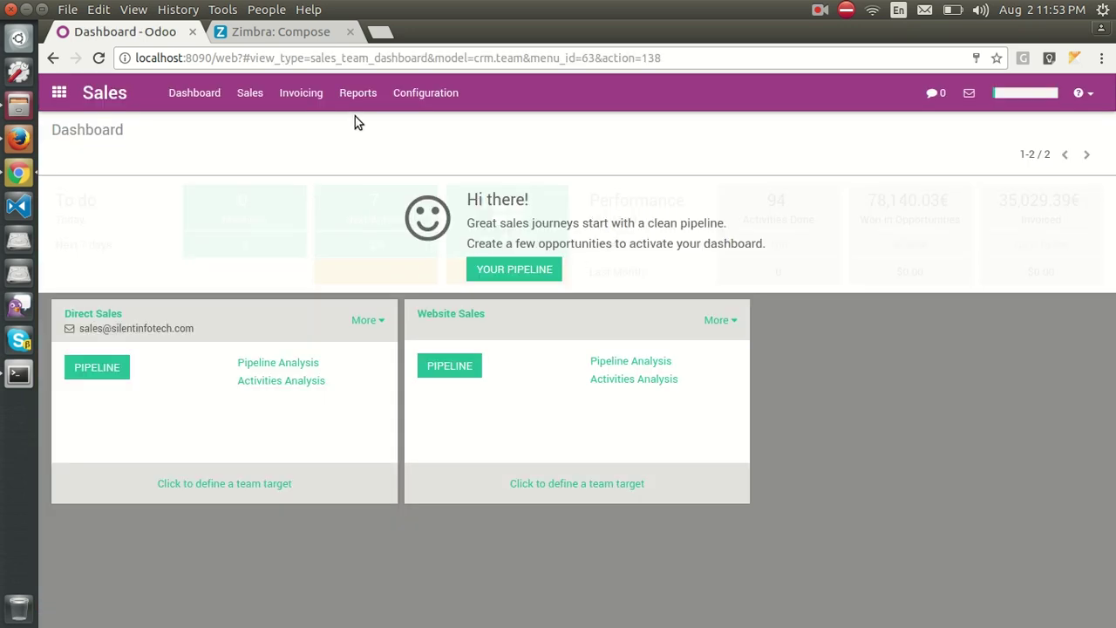
left_click(258, 98)
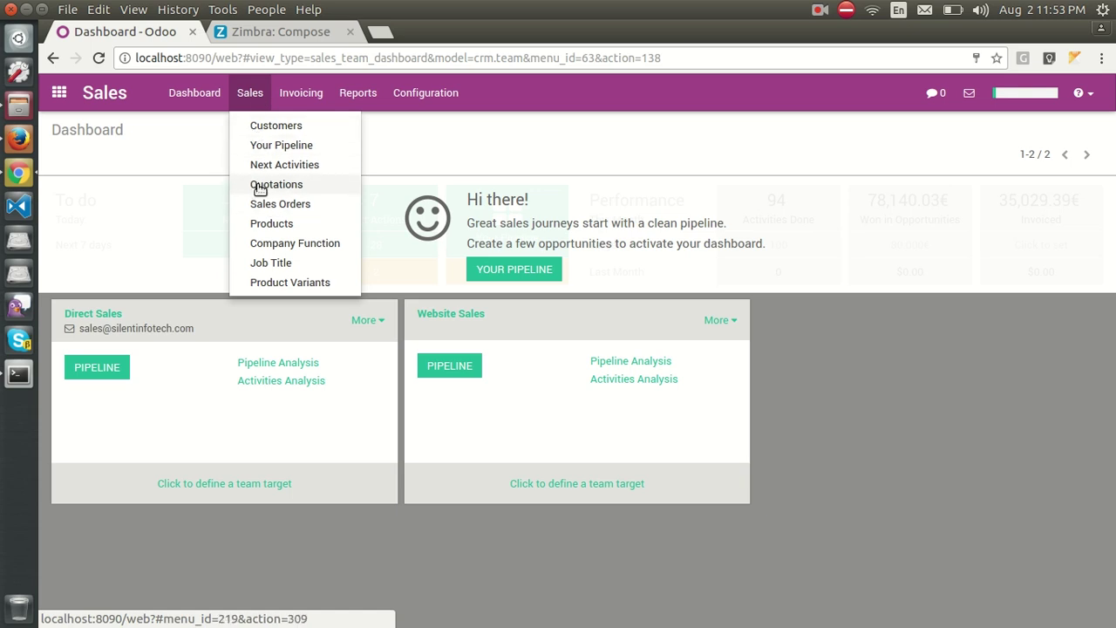
left_click(262, 145)
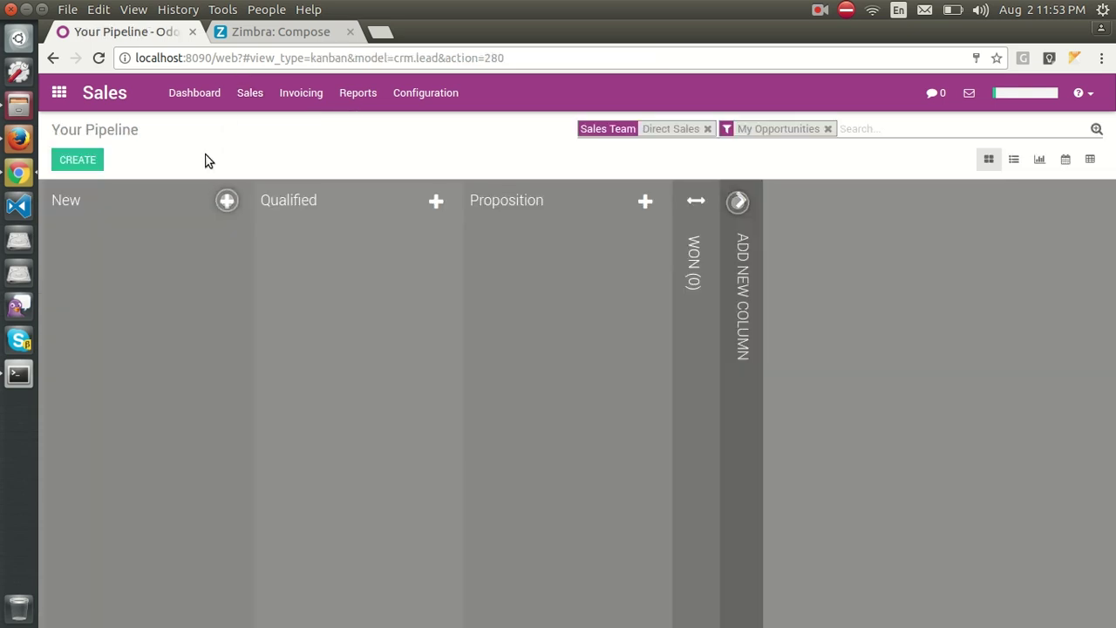
Quick-create 'Cust xyz asking for Product ABC' in the New stage and open its form for editing.
left_click(226, 202)
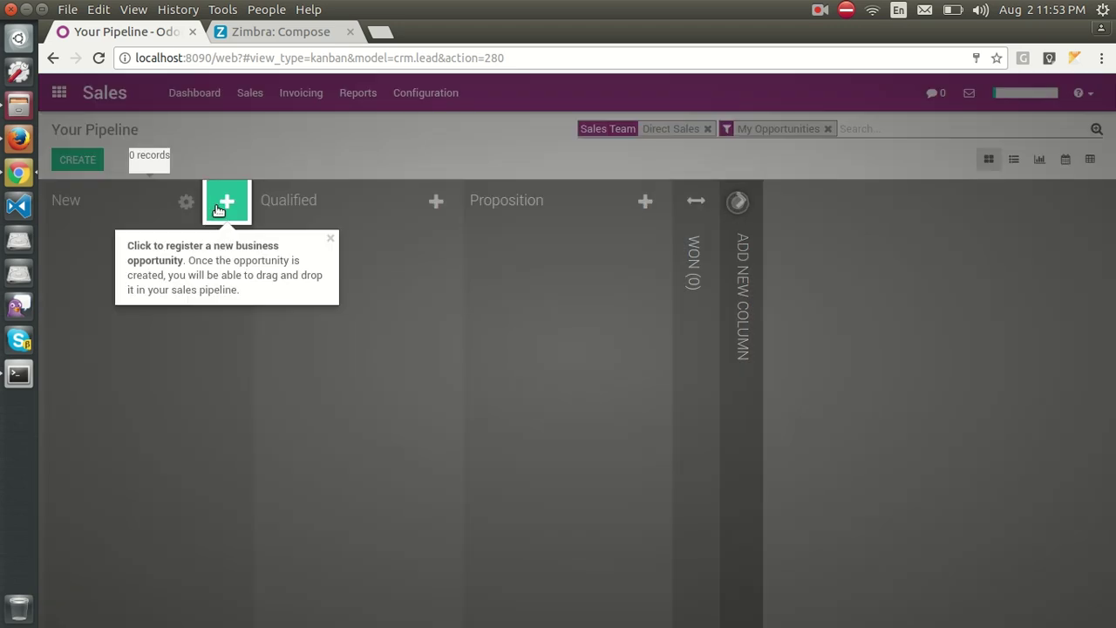
left_click(223, 204)
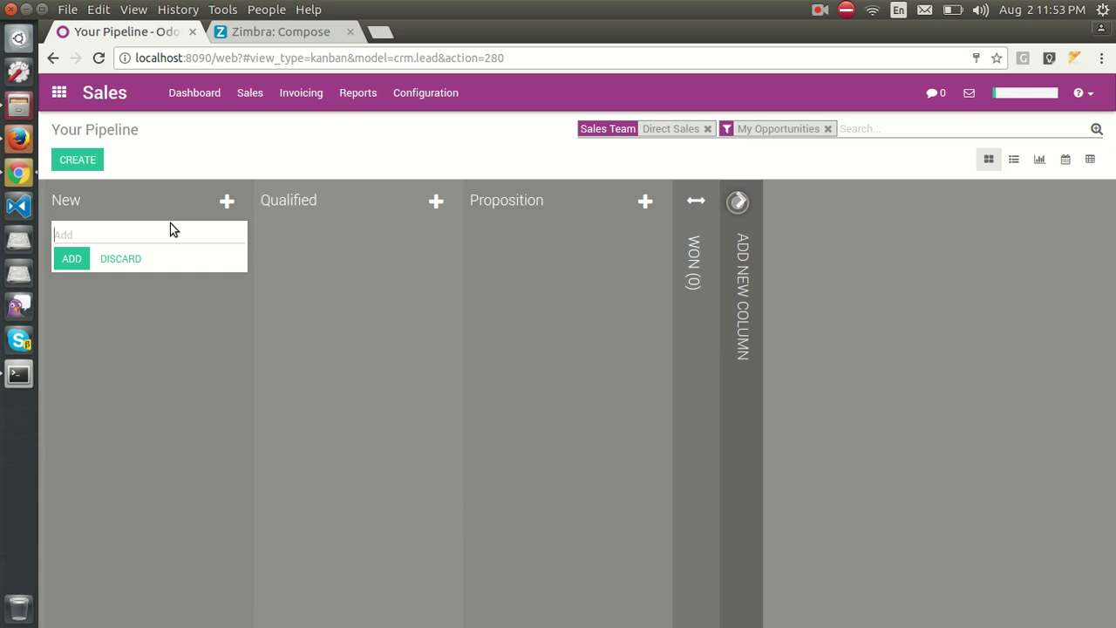
type("Cust xyz asking for")
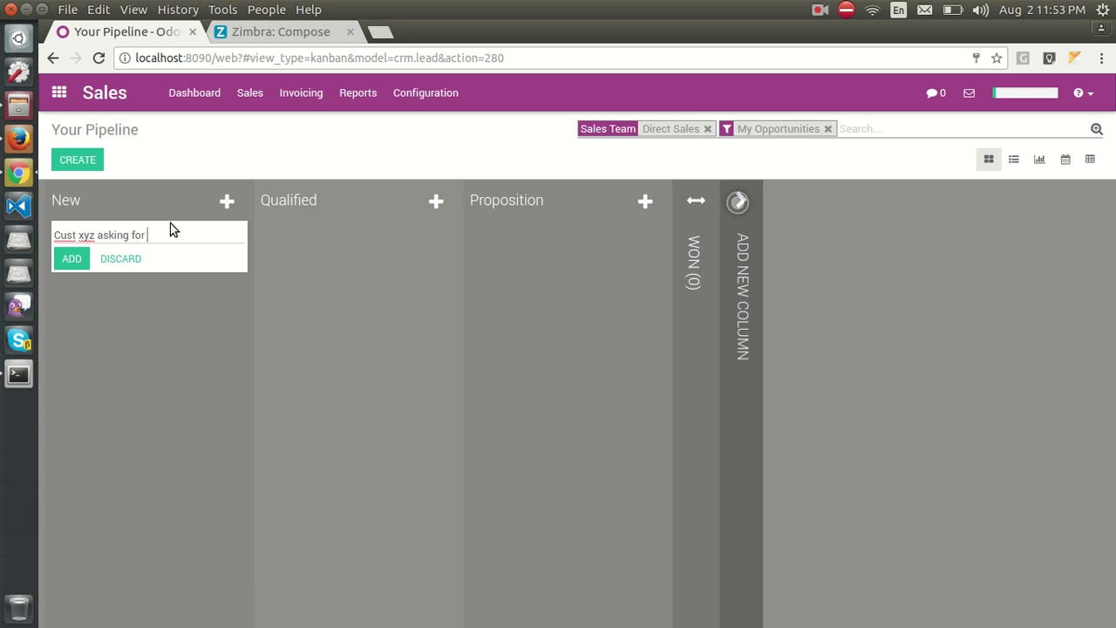
type(" Product ABC")
key("Return")
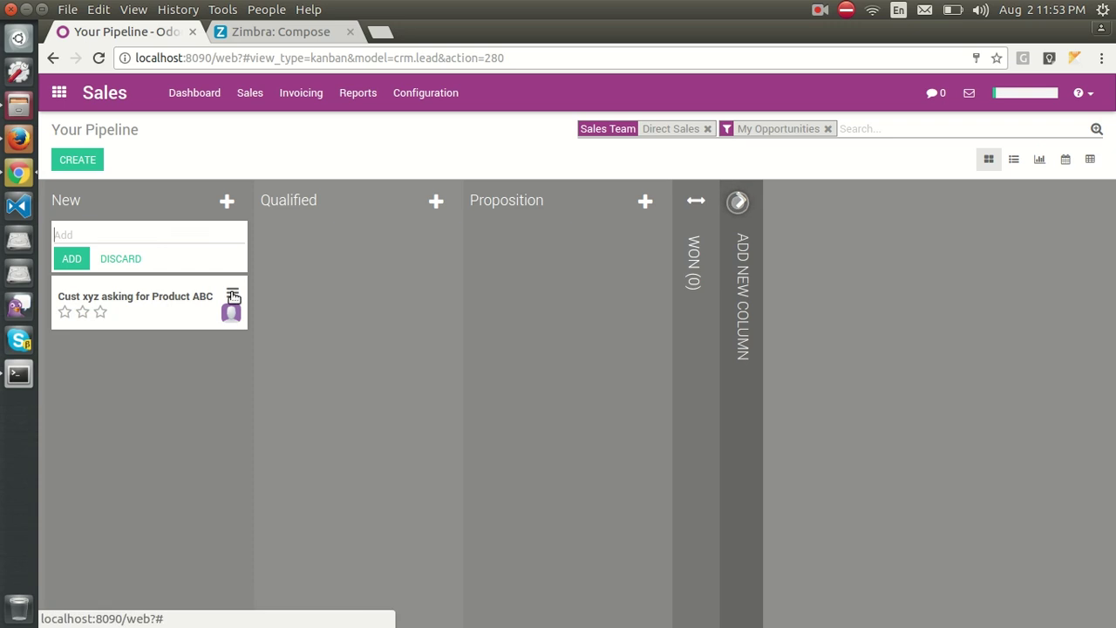
left_click(233, 298)
left_click(171, 264)
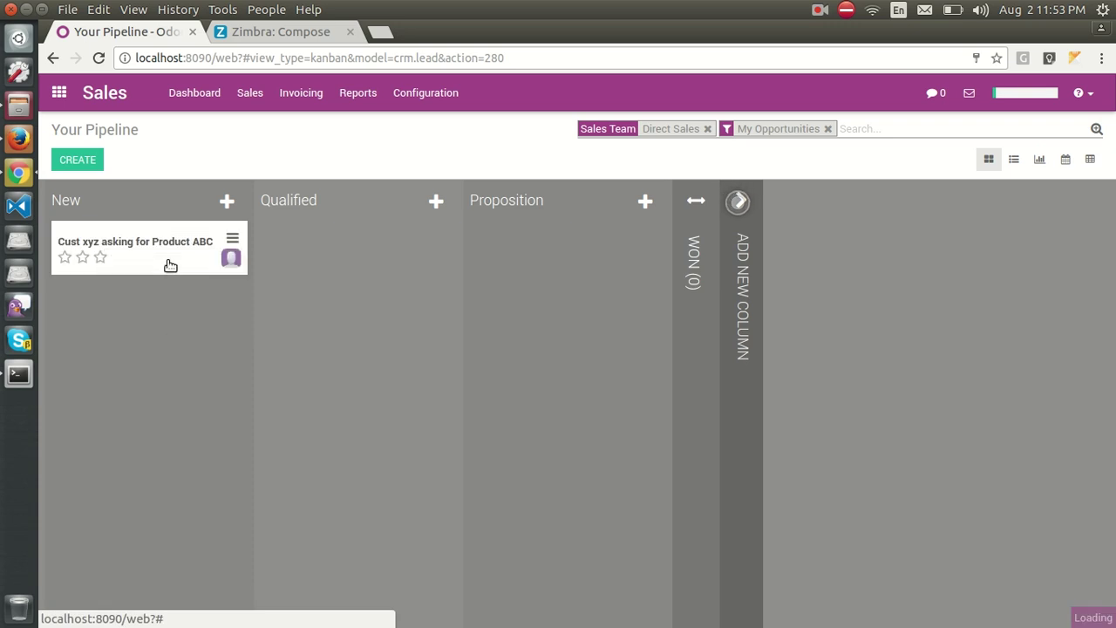
Enter the customer's e-mail address on the opportunity and save it.
left_click(273, 428)
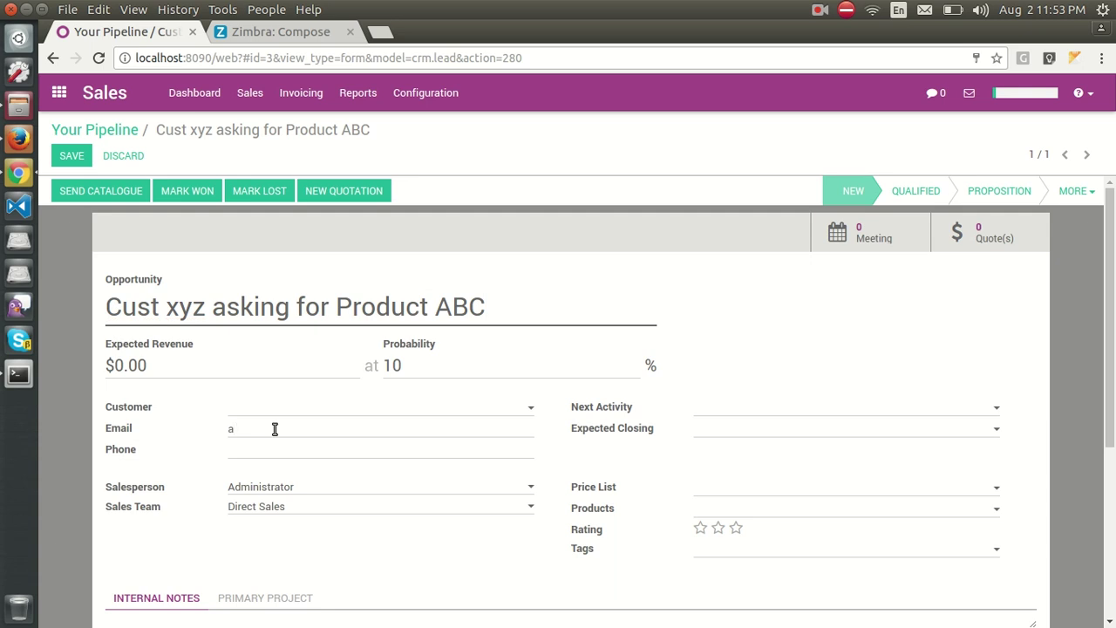
type("abc@example.com")
left_click(71, 157)
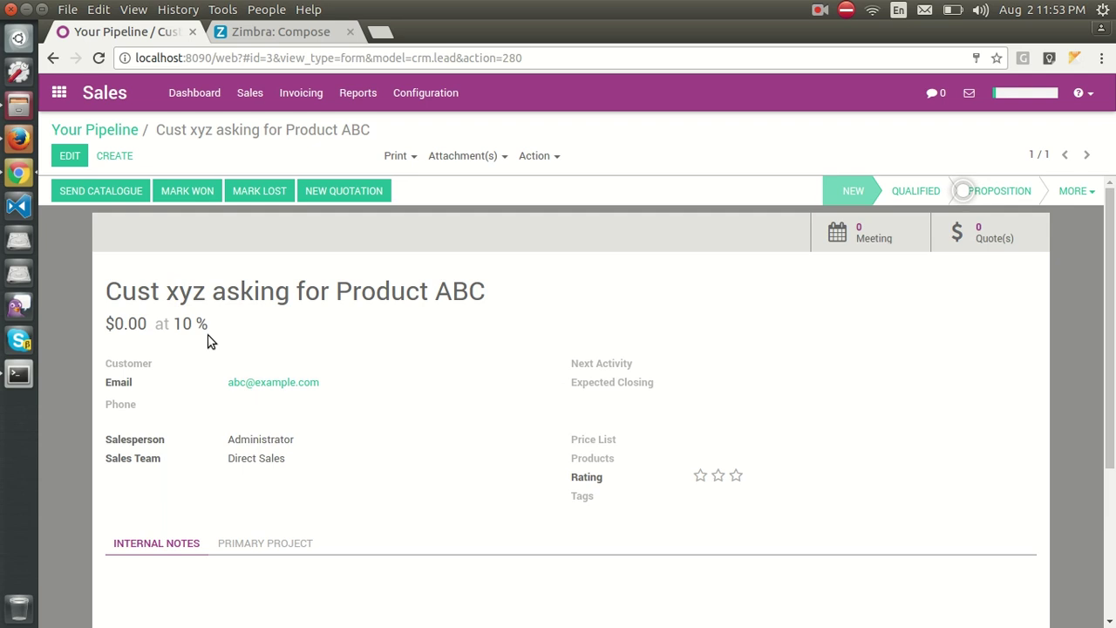
Schedule an Email next activity for August 5, 2017, save, and return to Your Pipeline.
left_click(72, 157)
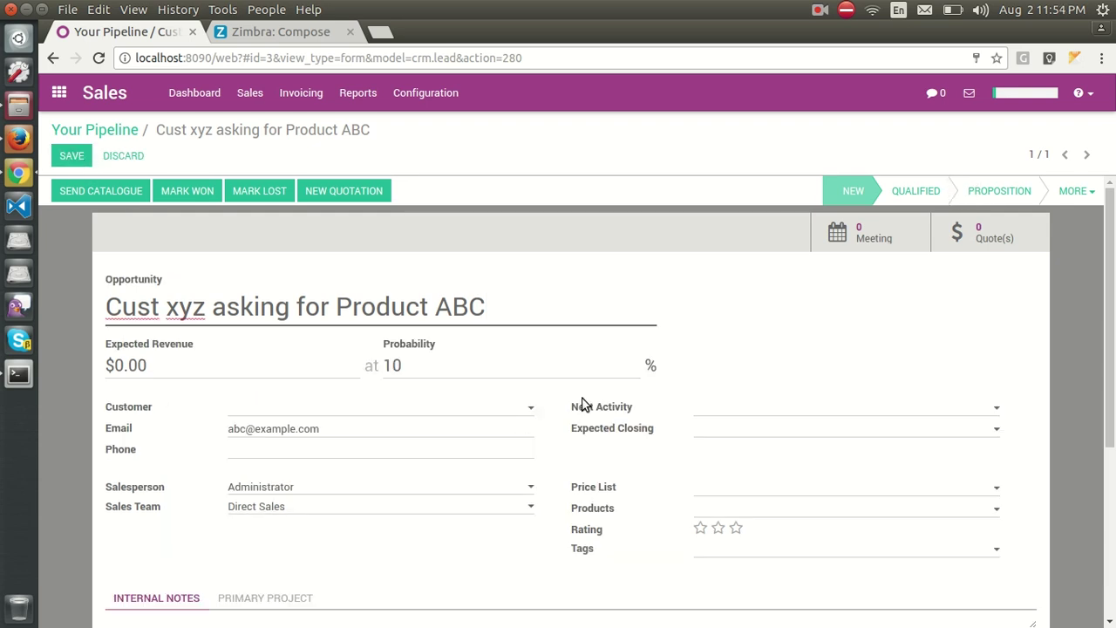
left_click(700, 412)
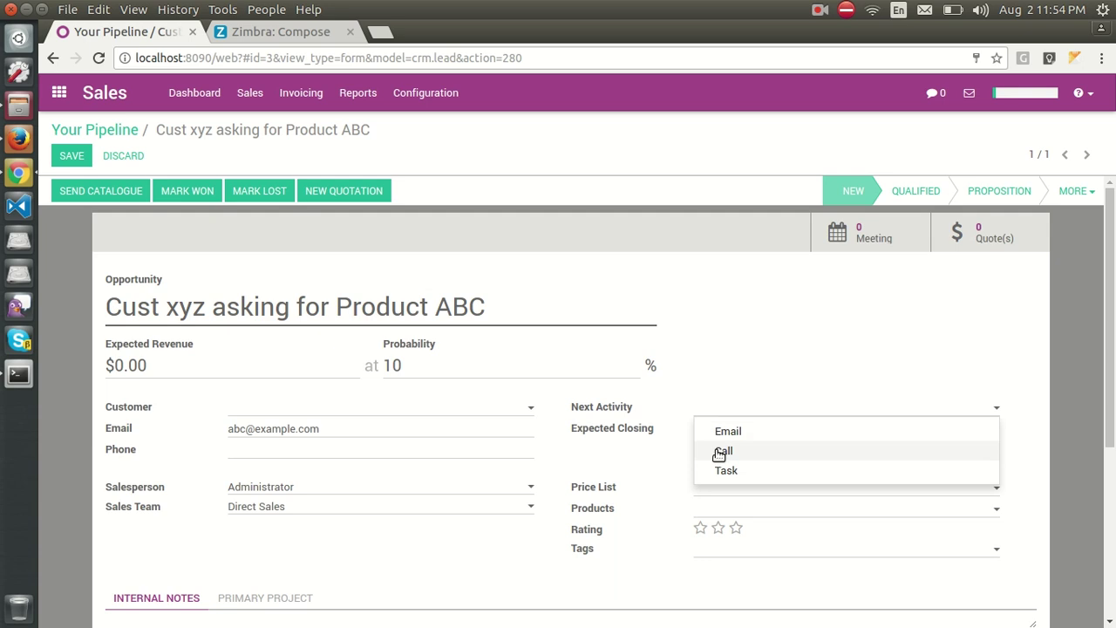
left_click(723, 432)
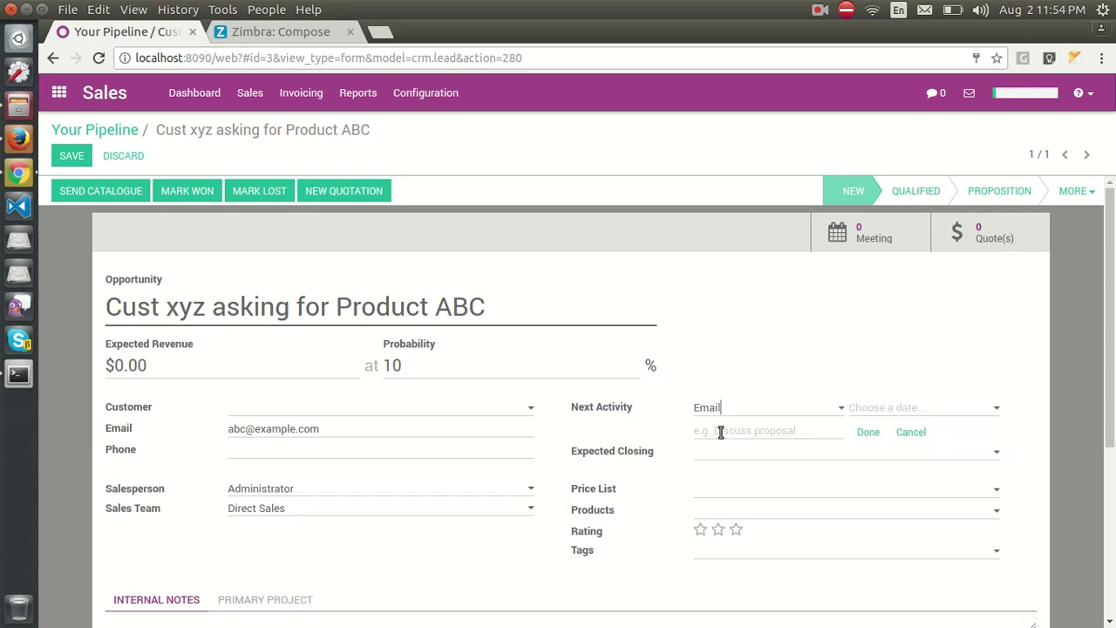
left_click(881, 410)
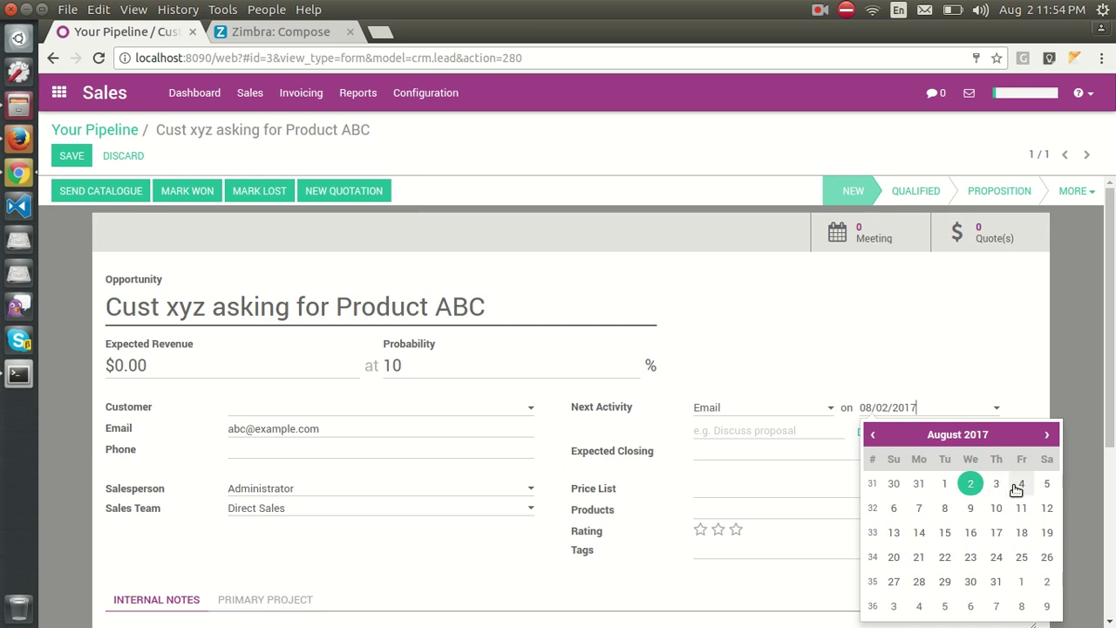
left_click(1047, 485)
left_click(872, 435)
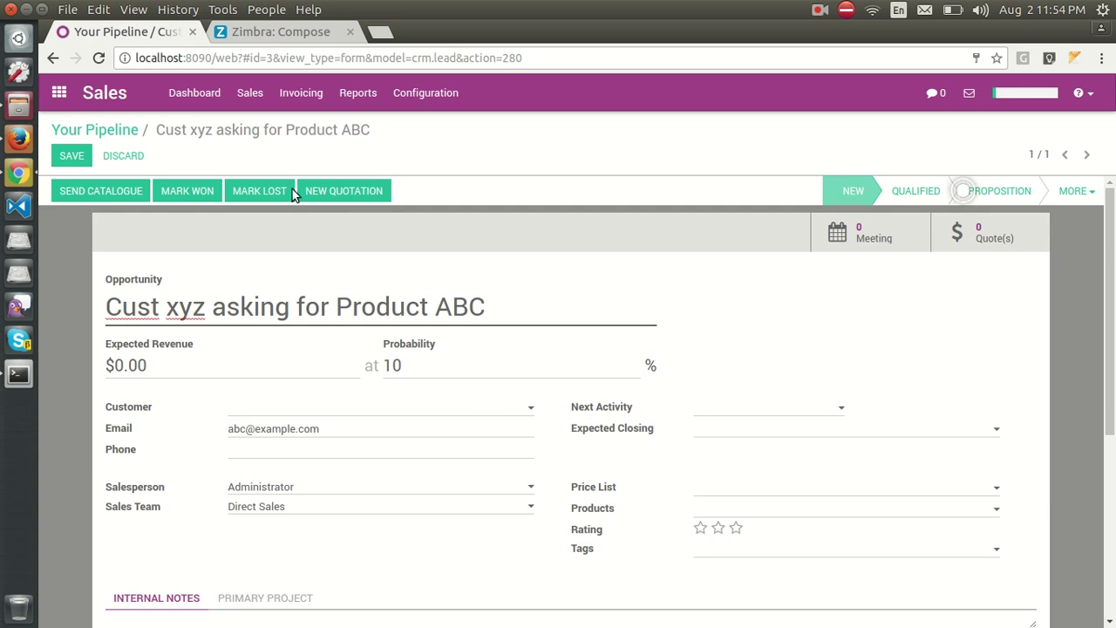
left_click(69, 159)
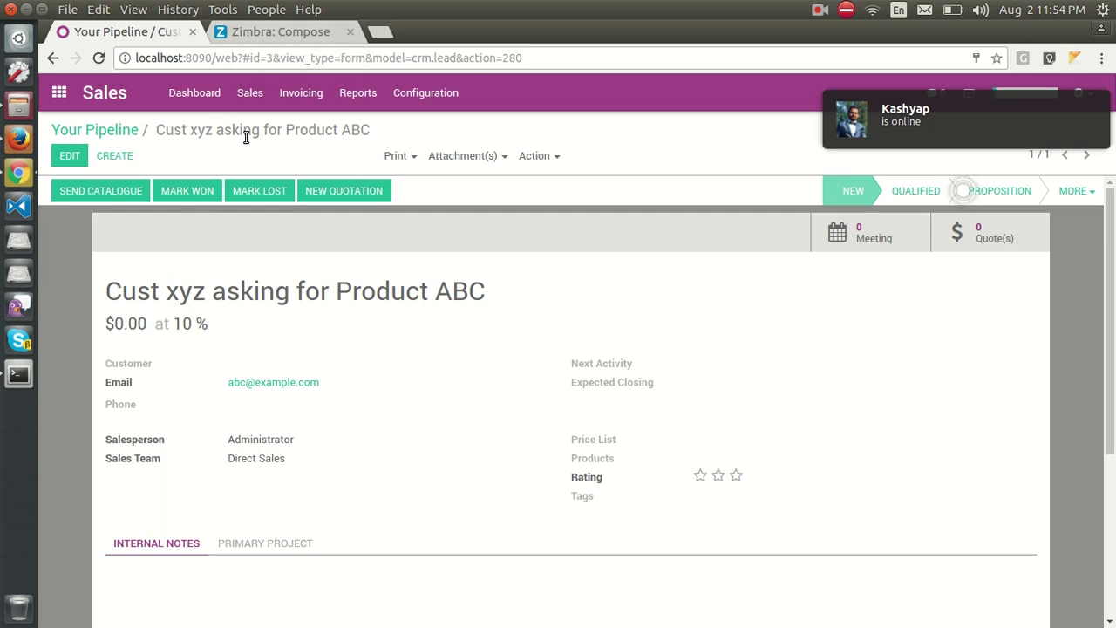
left_click(114, 130)
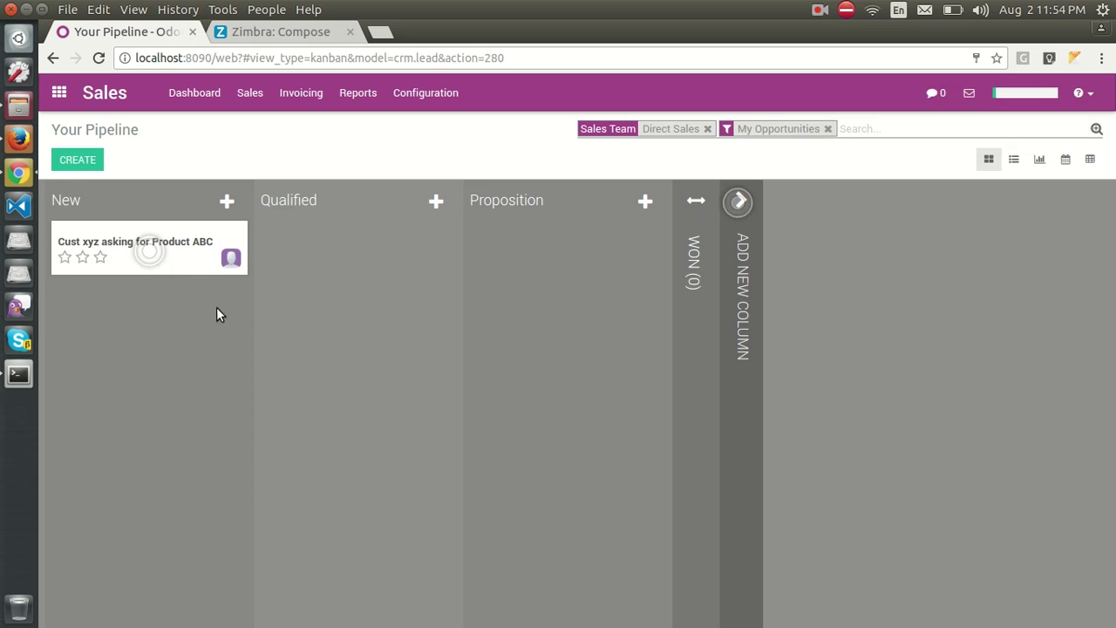
Send the drafted Inquiry for P1AT-29MF-40G1W-10 e-mail in Zimbra, then go back to Odoo.
left_click(276, 33)
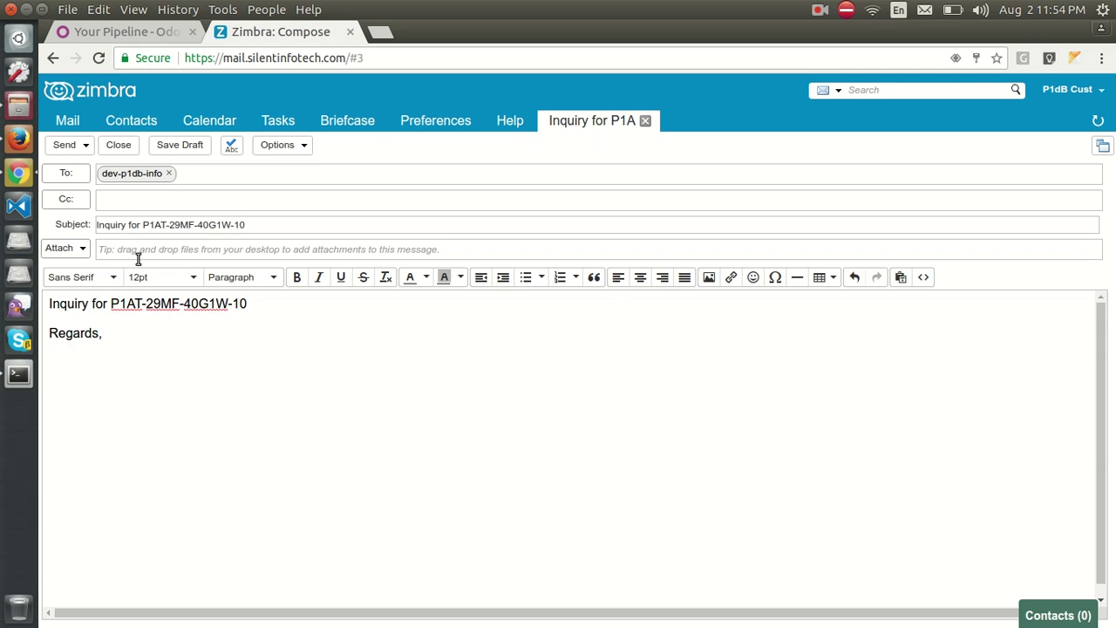
left_click_drag(111, 304, 222, 300)
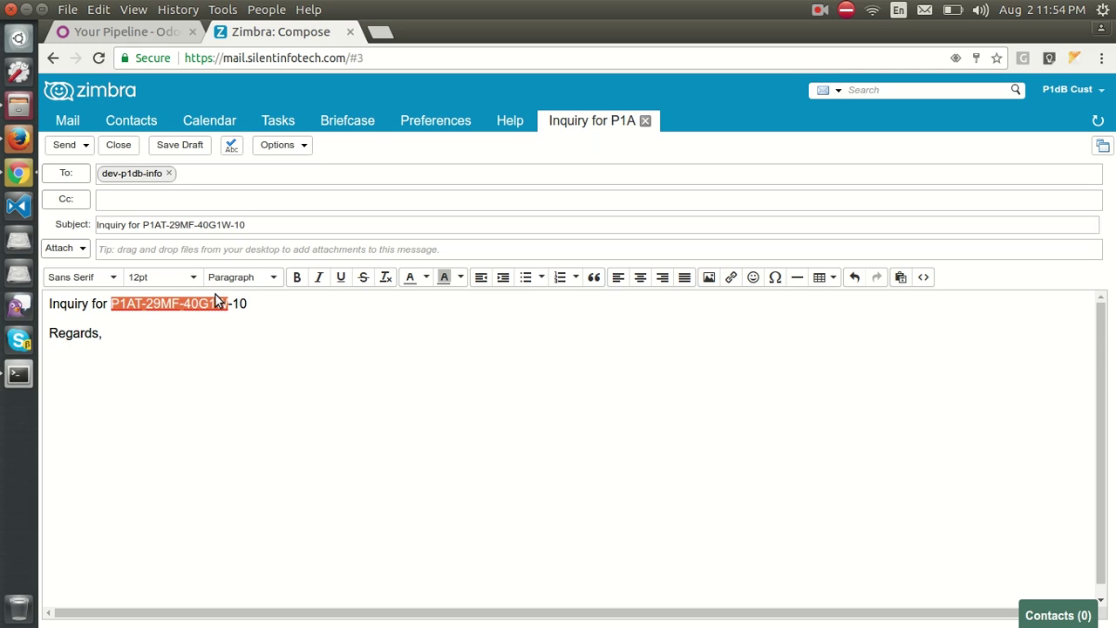
left_click(160, 314)
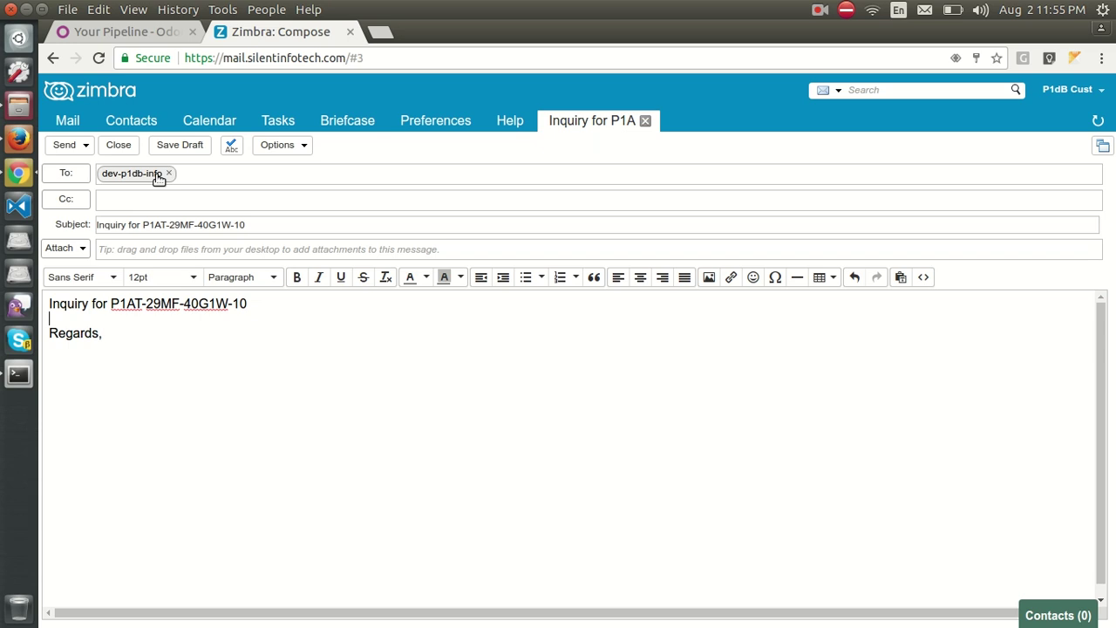
left_click(65, 146)
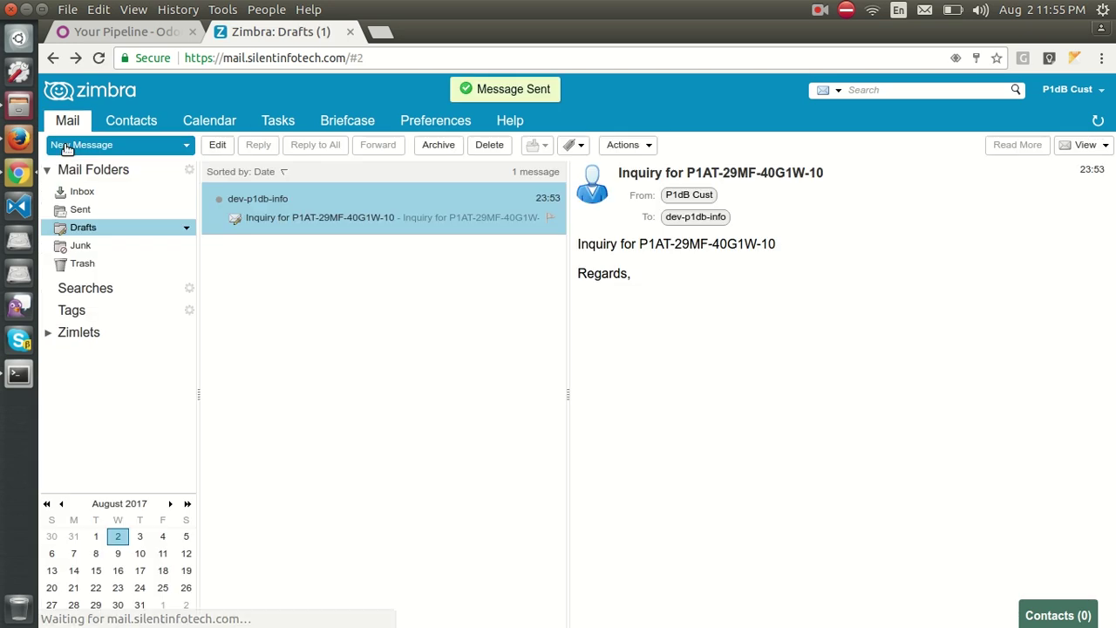
left_click(111, 32)
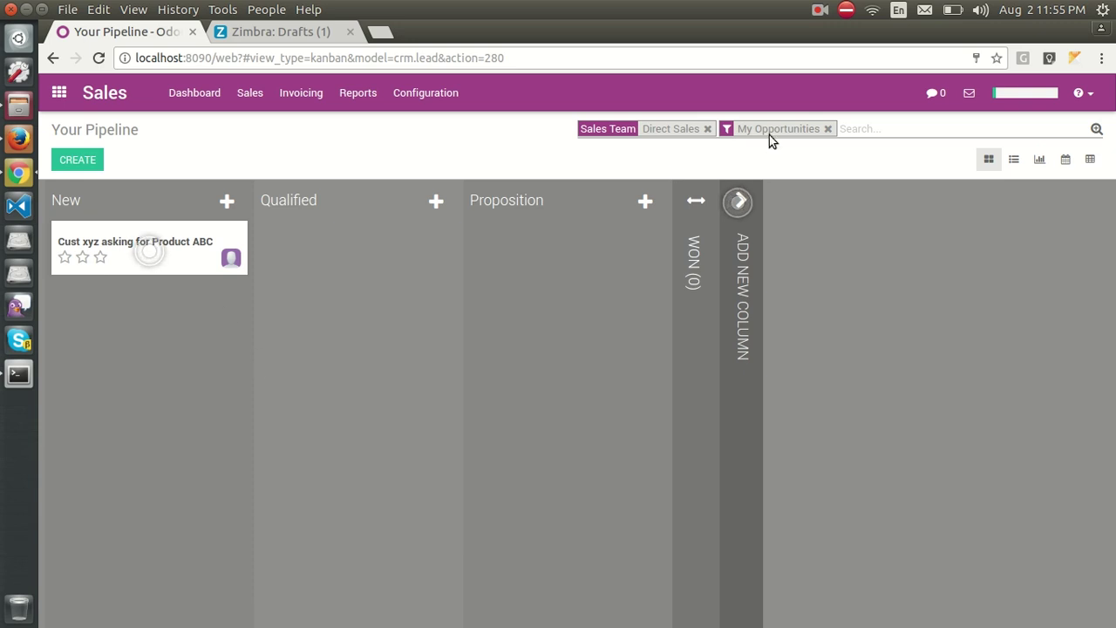
Remove the My Opportunities filter and open the Inquiry for P1AT-29MF-40G1W-10 opportunity.
left_click(828, 129)
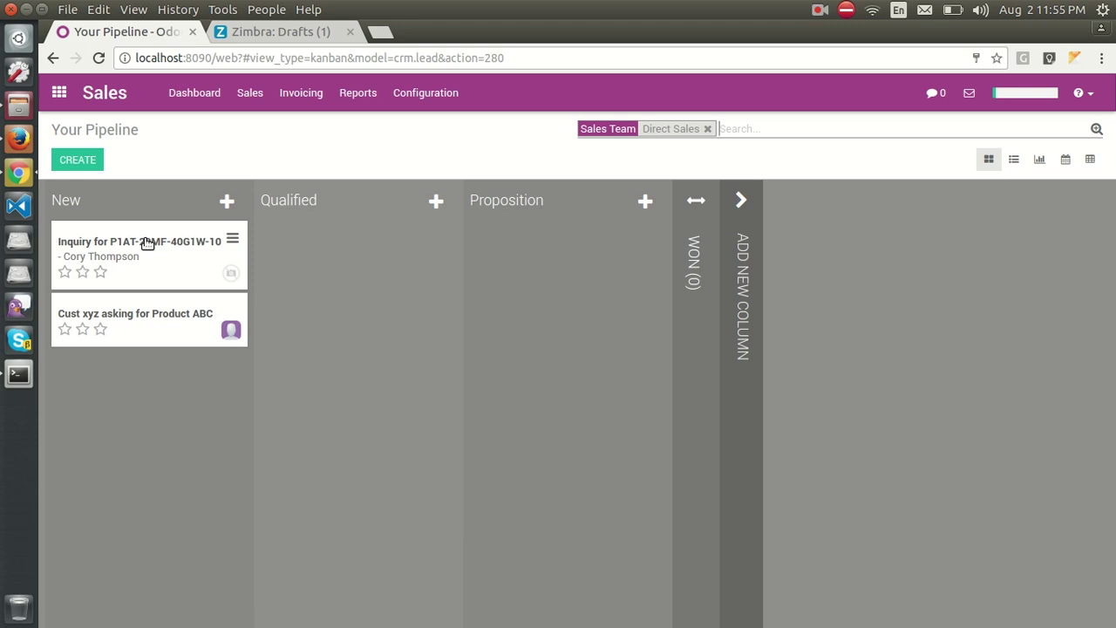
left_click(146, 246)
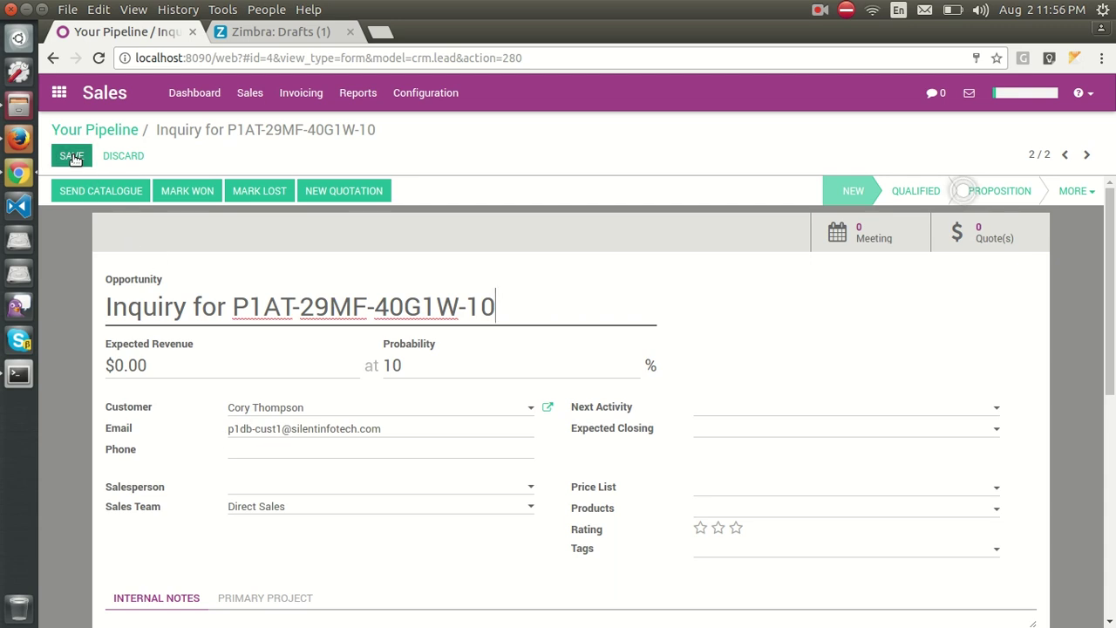
scroll(191, 369, "down", 5)
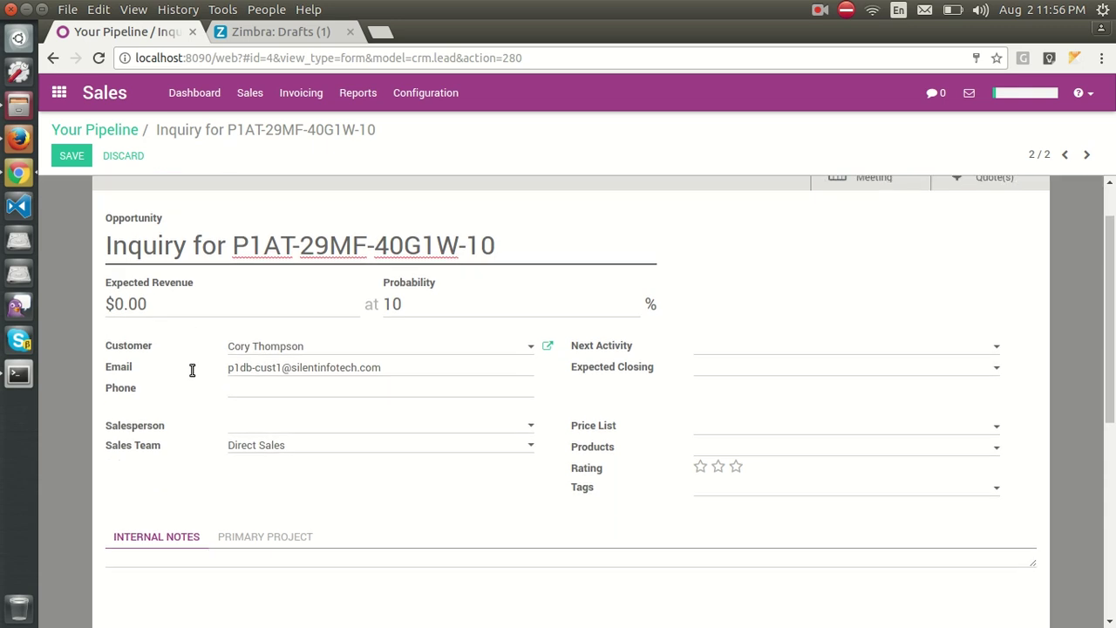
scroll(193, 375, "down", 3)
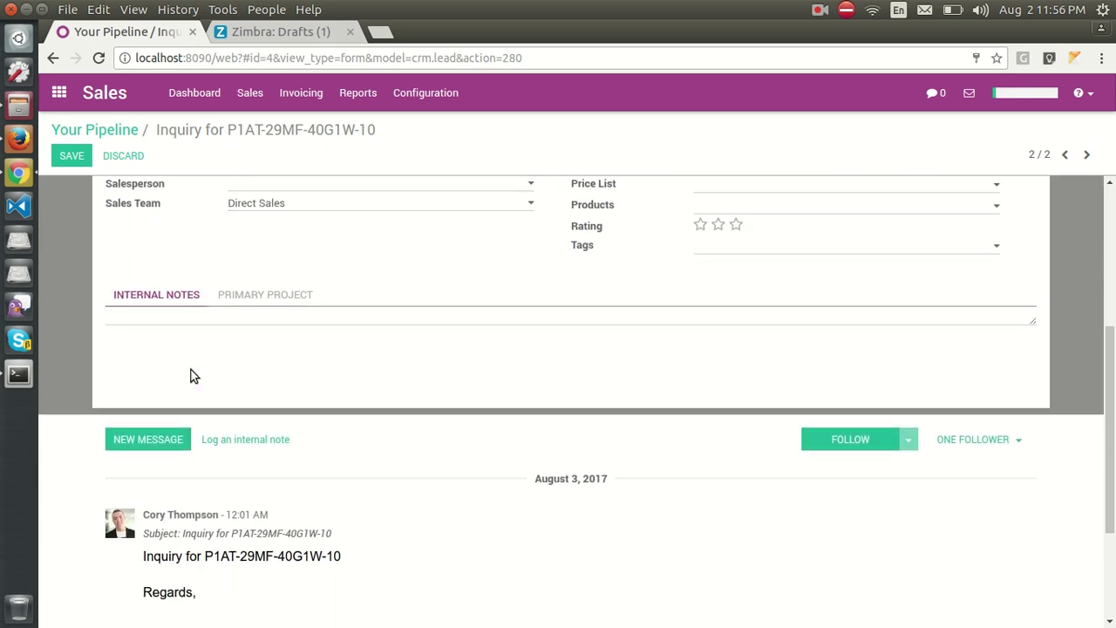
scroll(193, 375, "down", 1)
scroll(192, 372, "down", 2)
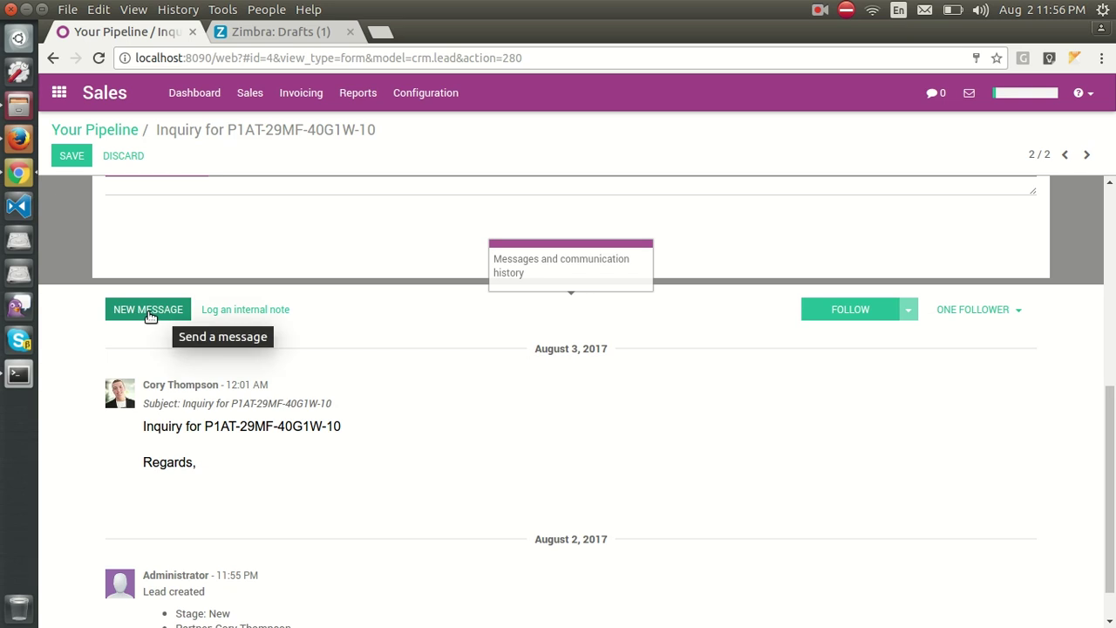
Message the lead that the product is in stock and an update follows, then open Zimbra's Inbox.
left_click(150, 316)
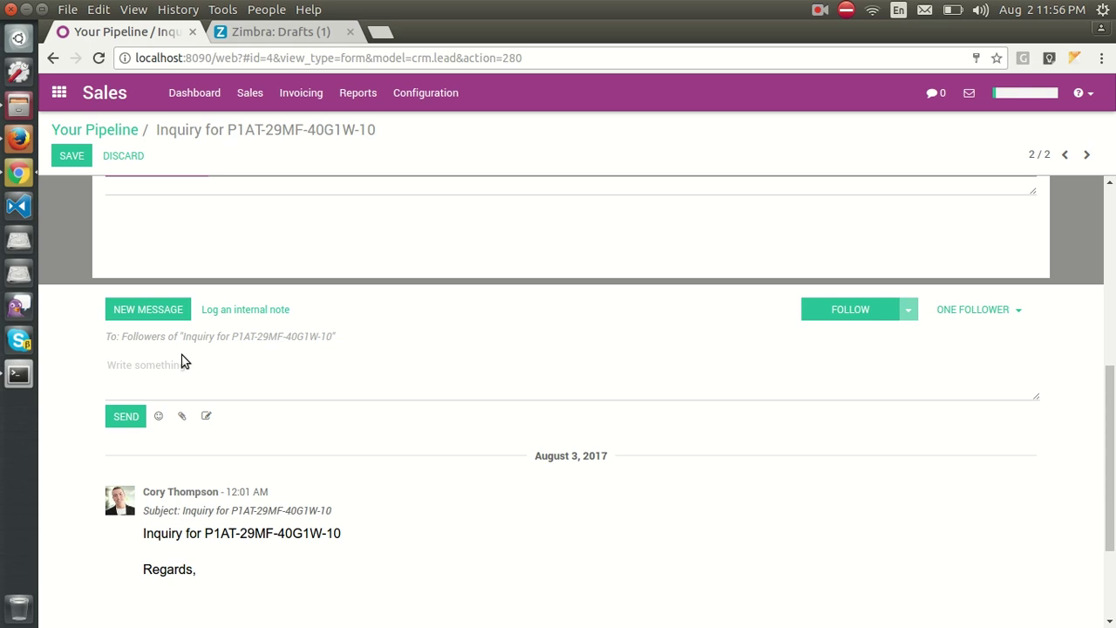
type("Will re")
key("BackSpace")
key("BackSpace")
type("send you")
key("BackSpace")
key("BackSpace")
type("ou")
type("an update in a while.")
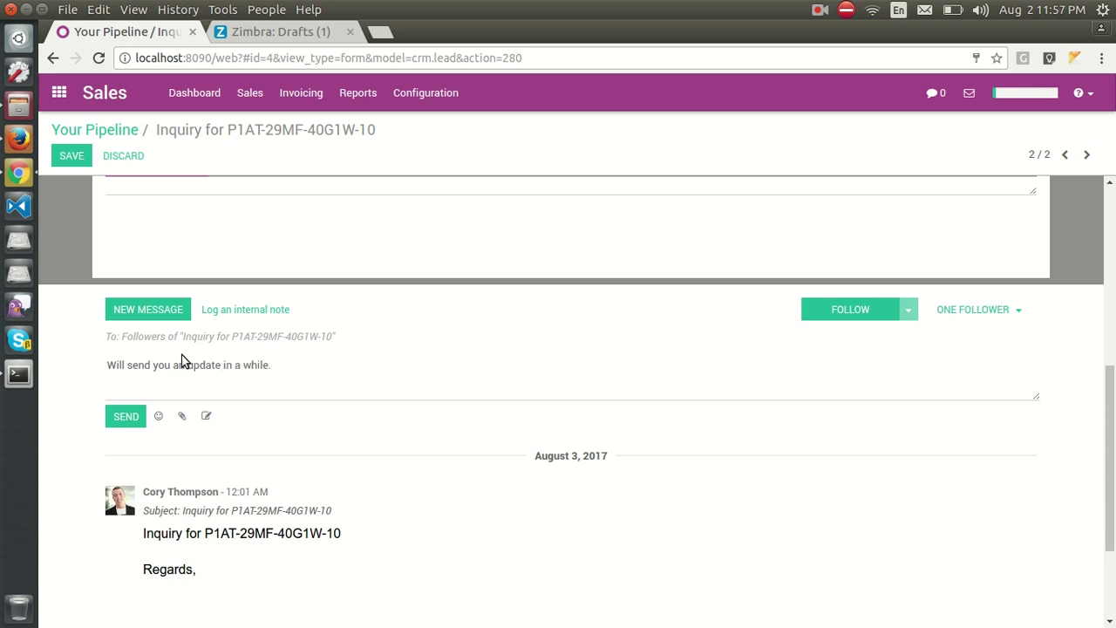
type(" We have your inquired prod")
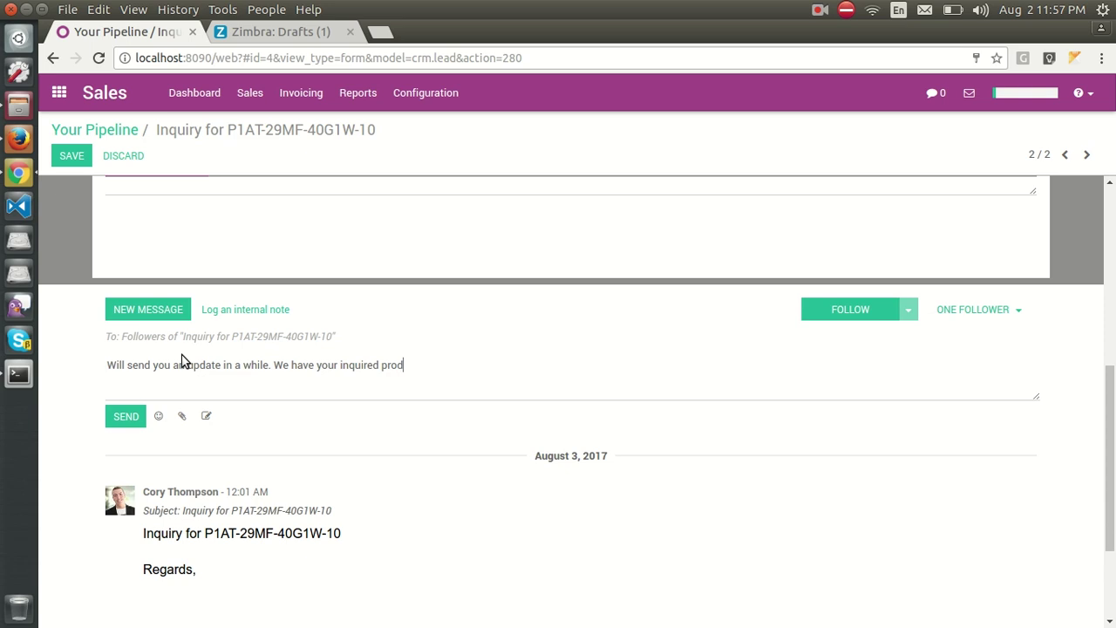
type("uct in stock.")
key("Return")
key("Return")
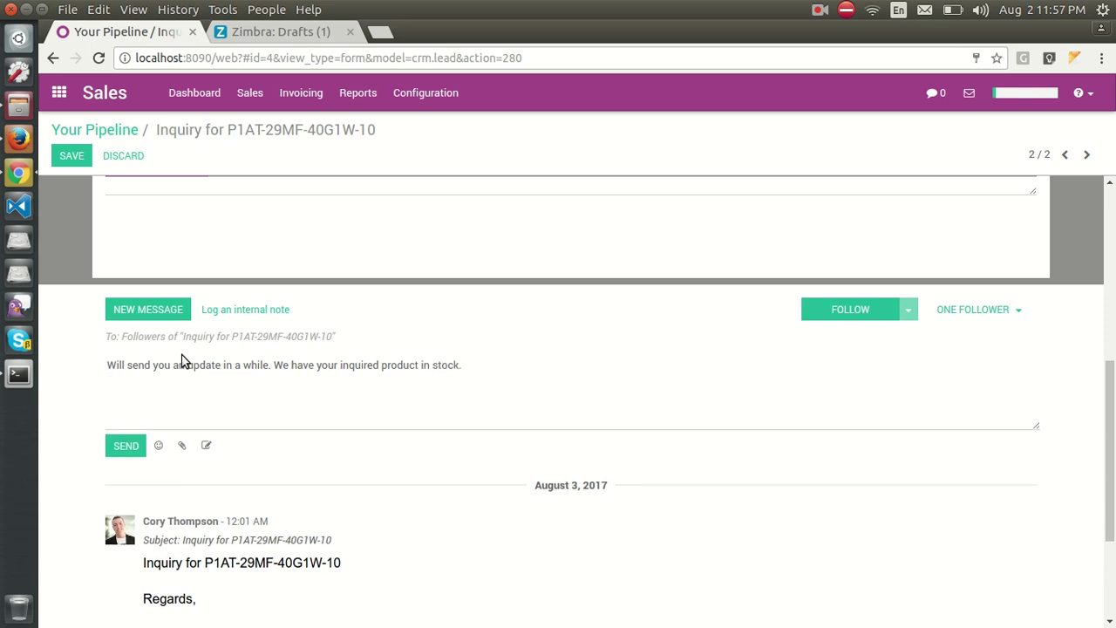
type("Thanks")
left_click(120, 446)
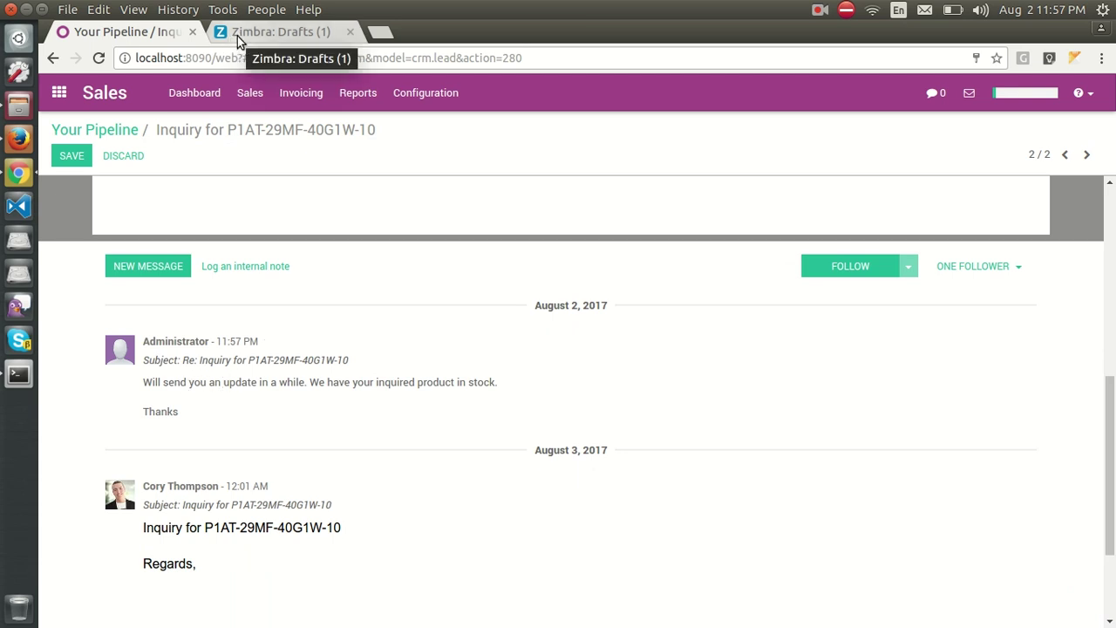
left_click(264, 34)
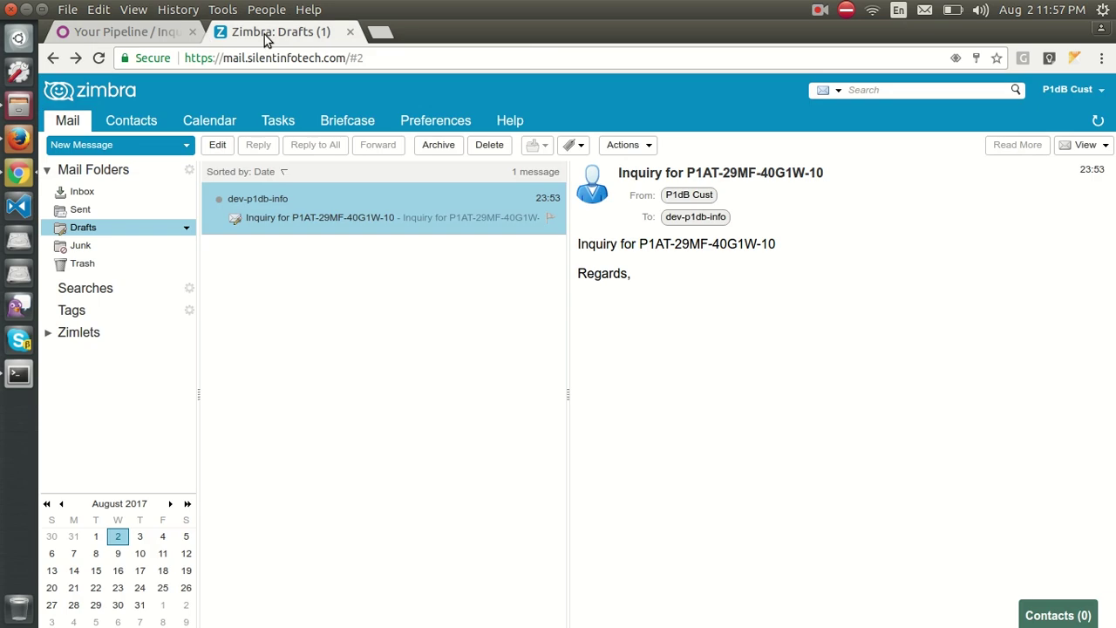
left_click(93, 190)
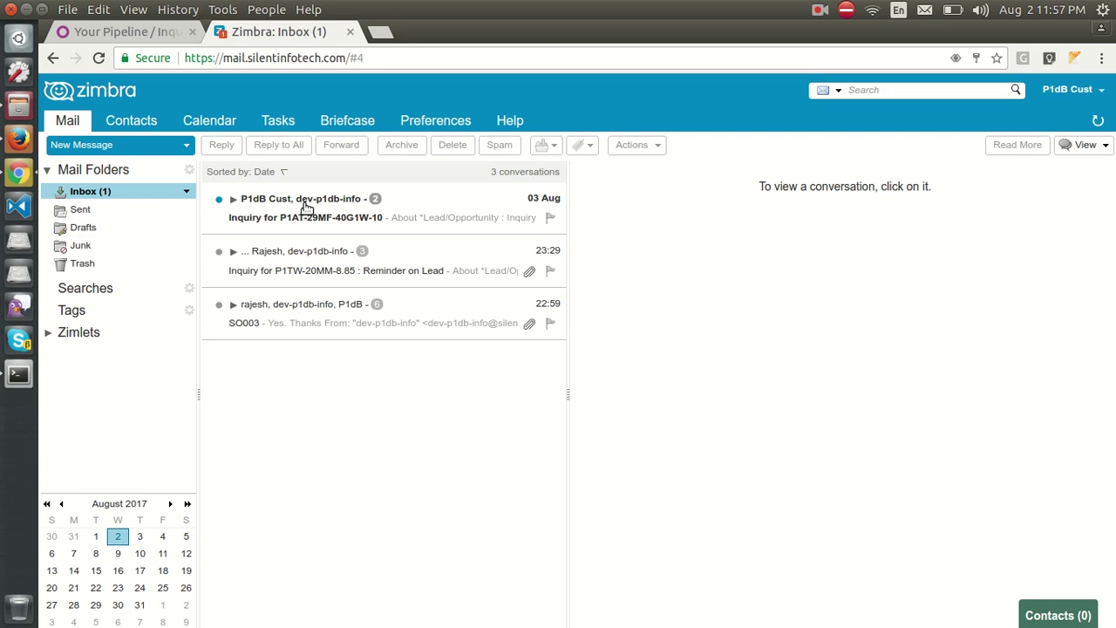
Open the Inquiry for P1AT-29MF-40G1W-10 conversation in the Zimbra Inbox.
left_click(303, 202)
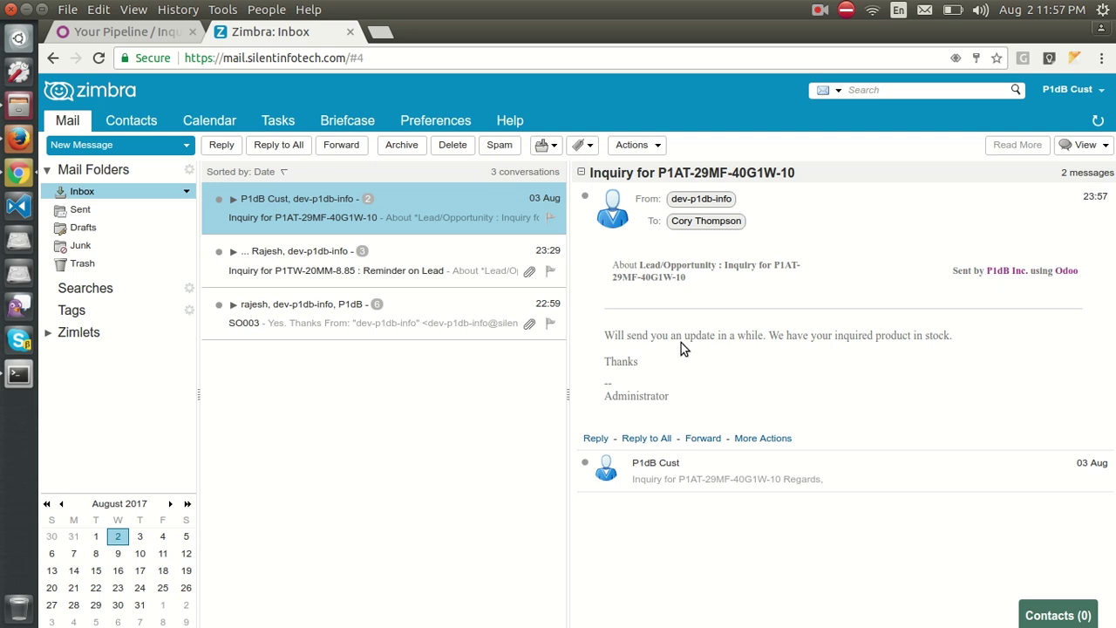
left_click(801, 207)
Reply 'Thank for update.' and 'Waiting for quote.' on two lines and send it.
left_click(801, 206)
key("r")
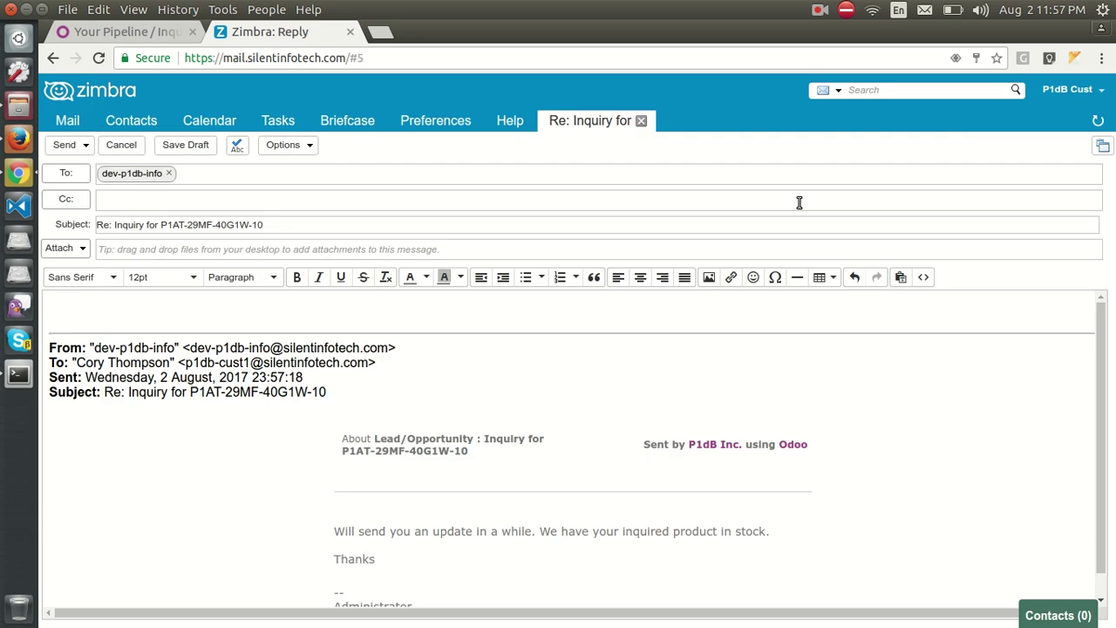
type("Thank for update.")
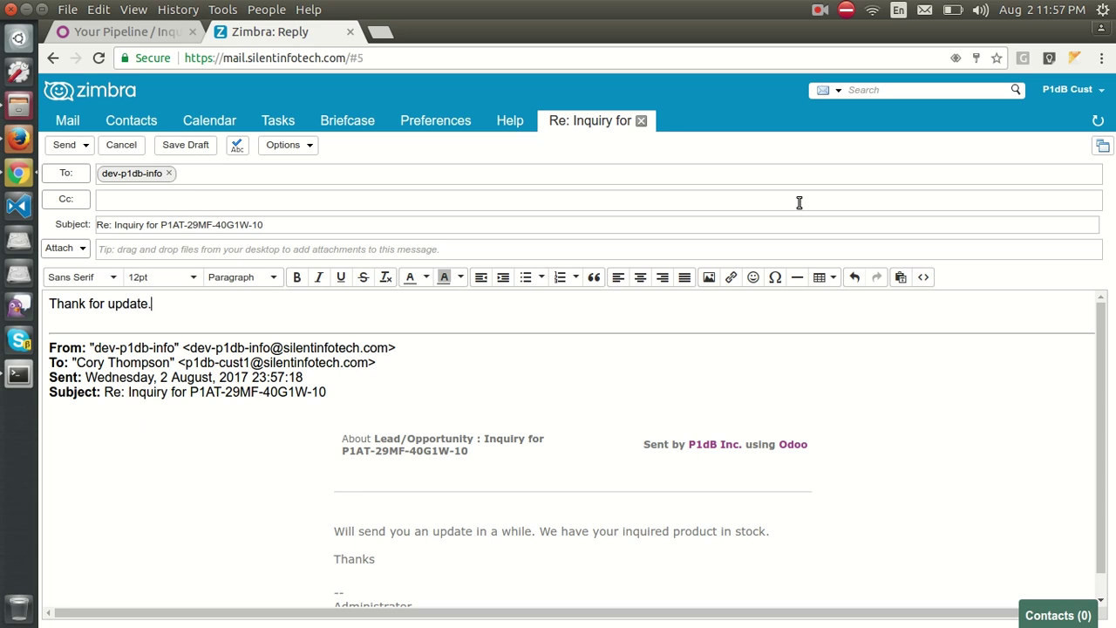
key("Return")
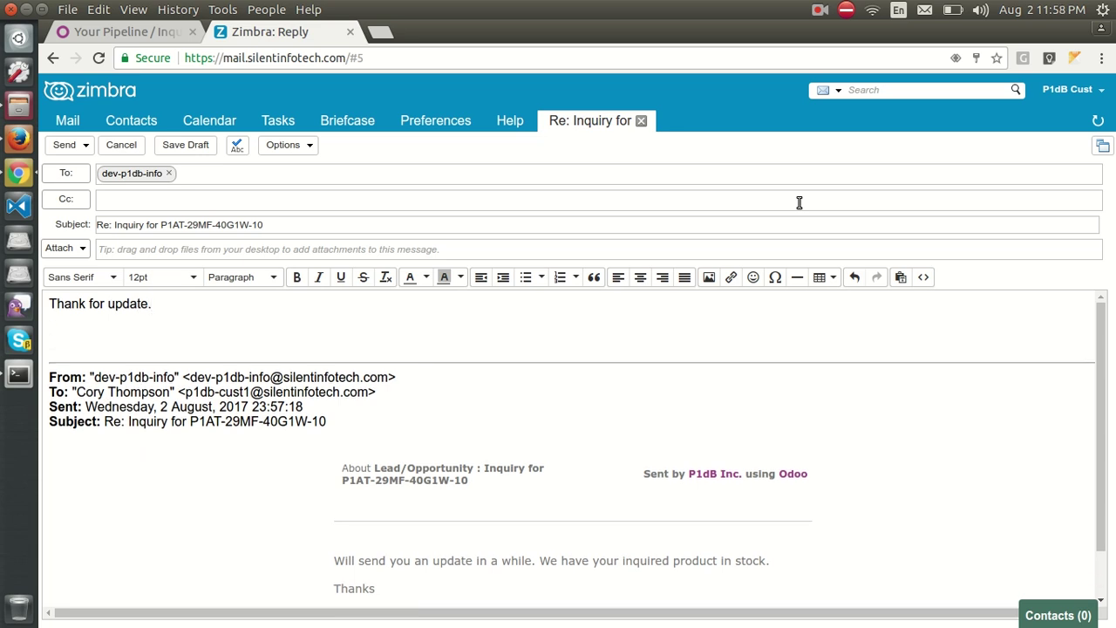
type("Waiting fo")
type("r a")
type("n")
key("BackSpace")
key("BackSpace")
type("quot")
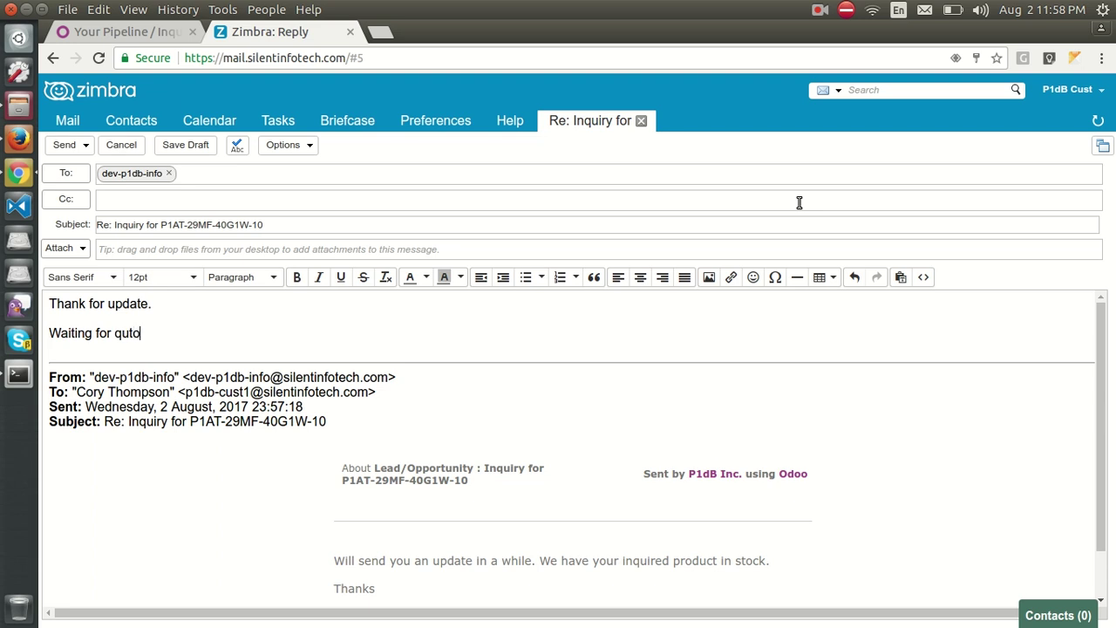
key("BackSpace")
type("te.")
left_click(65, 145)
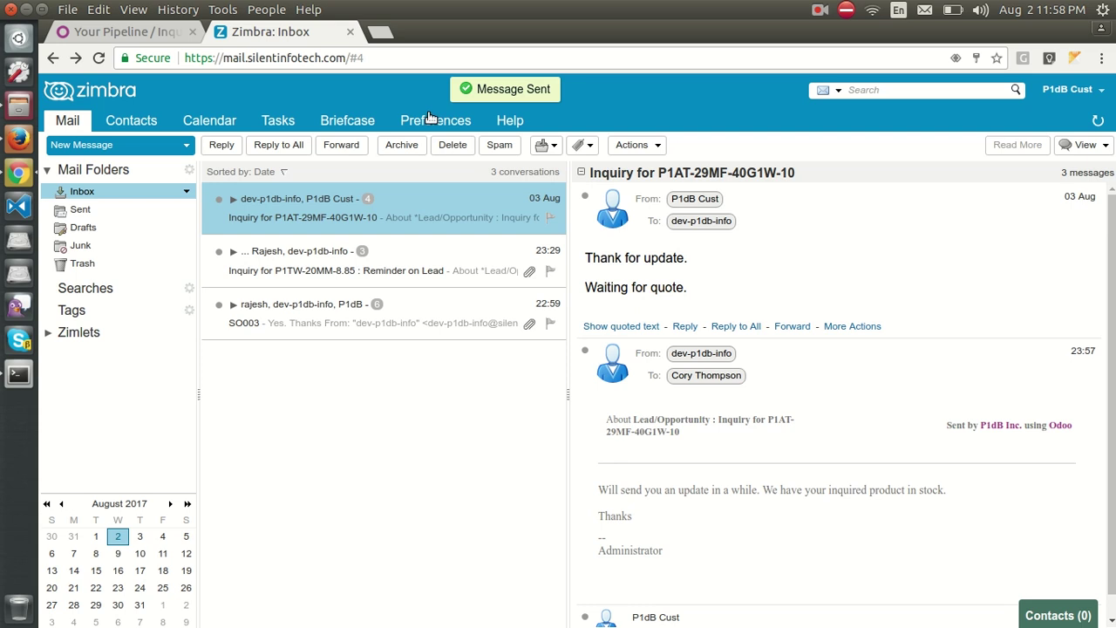
Return to the P1AT inquiry lead, check the customer's Re: reply in its history, and select 'P1AT' in the name.
left_click(118, 32)
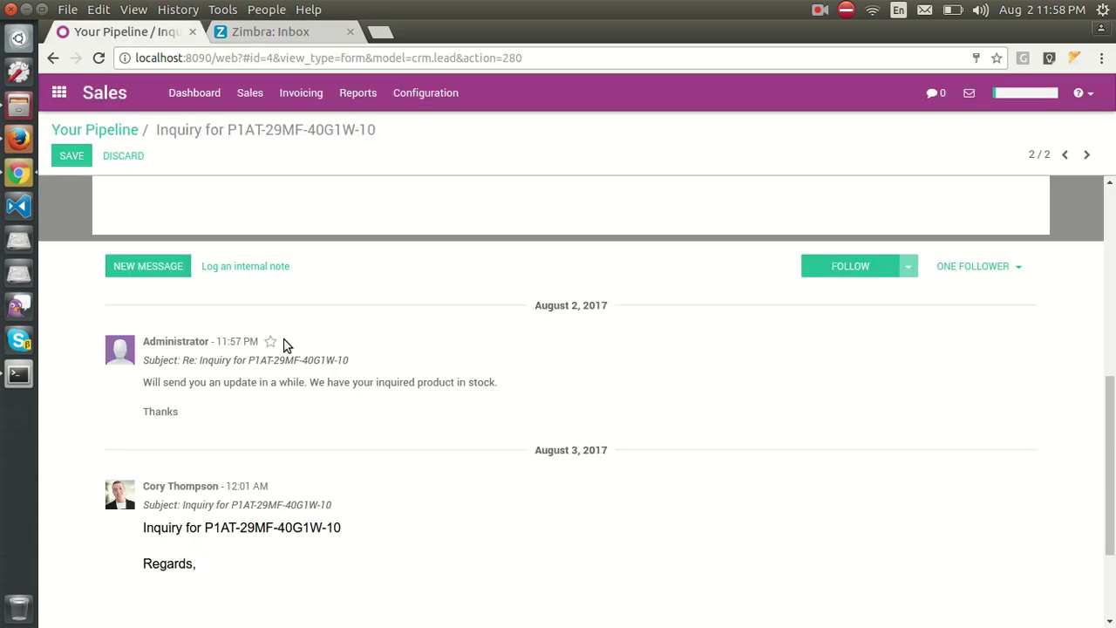
scroll(286, 353, "up", 3)
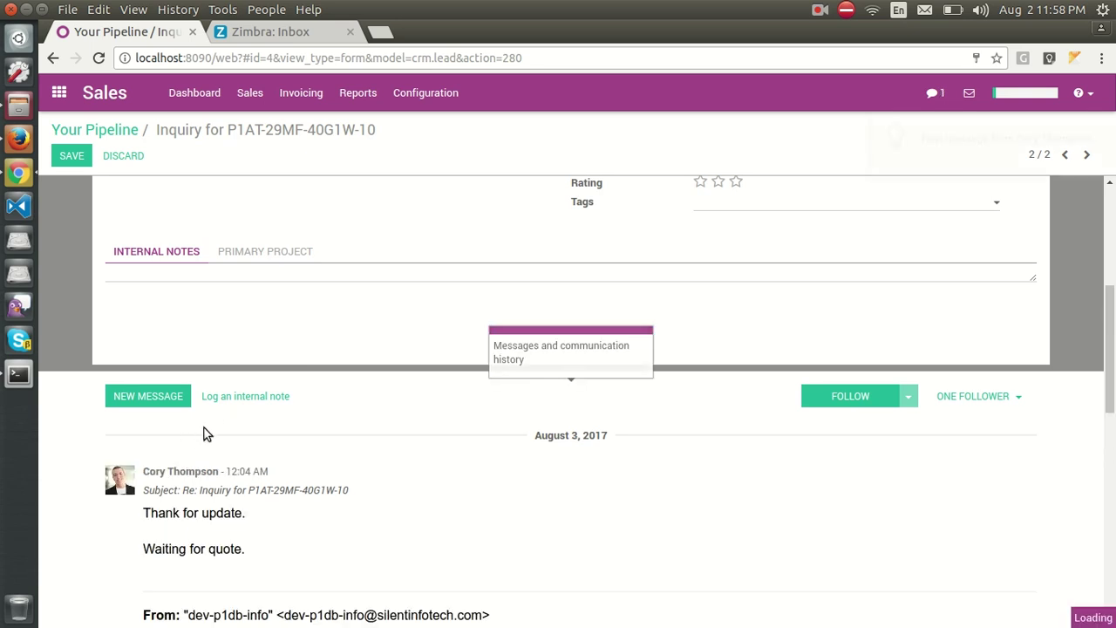
scroll(189, 509, "down", 1)
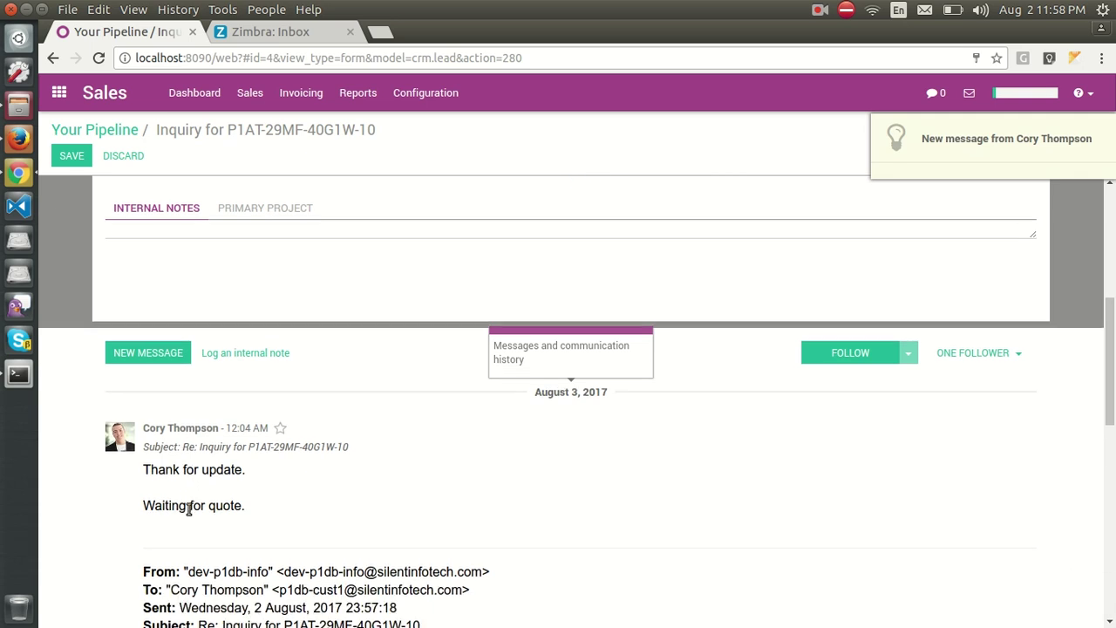
scroll(240, 510, "down", 2)
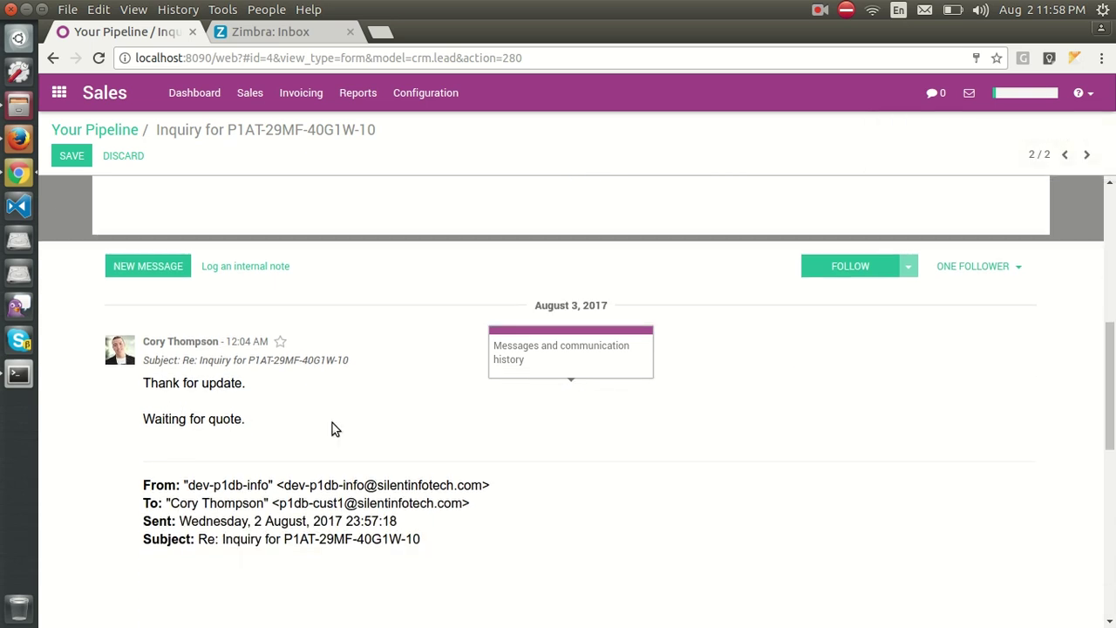
scroll(342, 472, "down", 5)
scroll(342, 471, "up", 10)
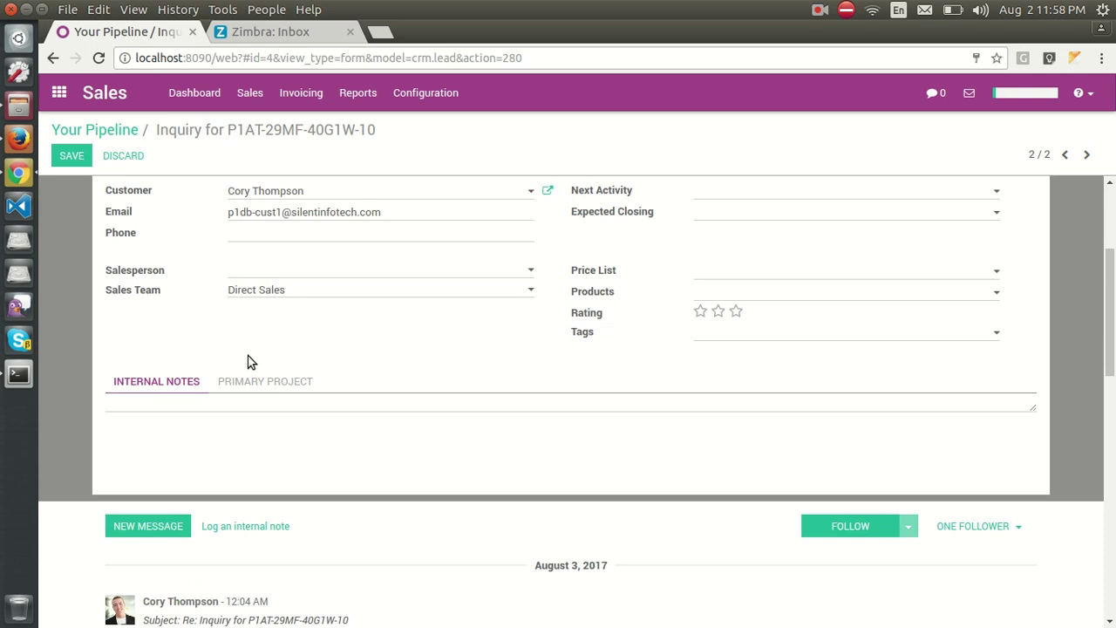
scroll(248, 362, "up", 4)
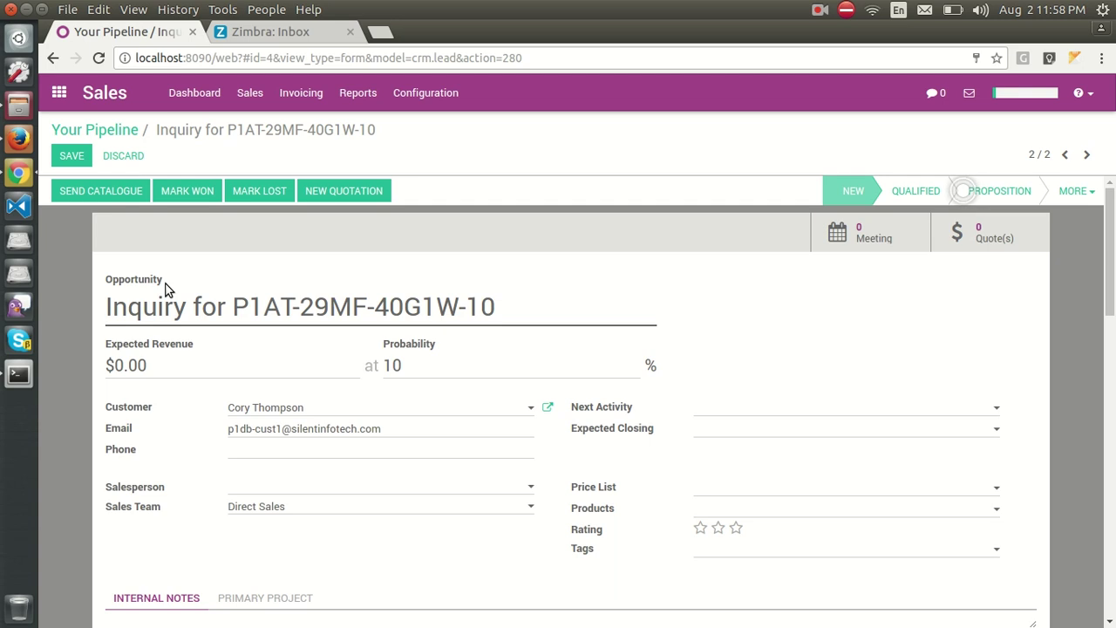
left_click(234, 307)
left_click_drag(234, 307, 289, 307)
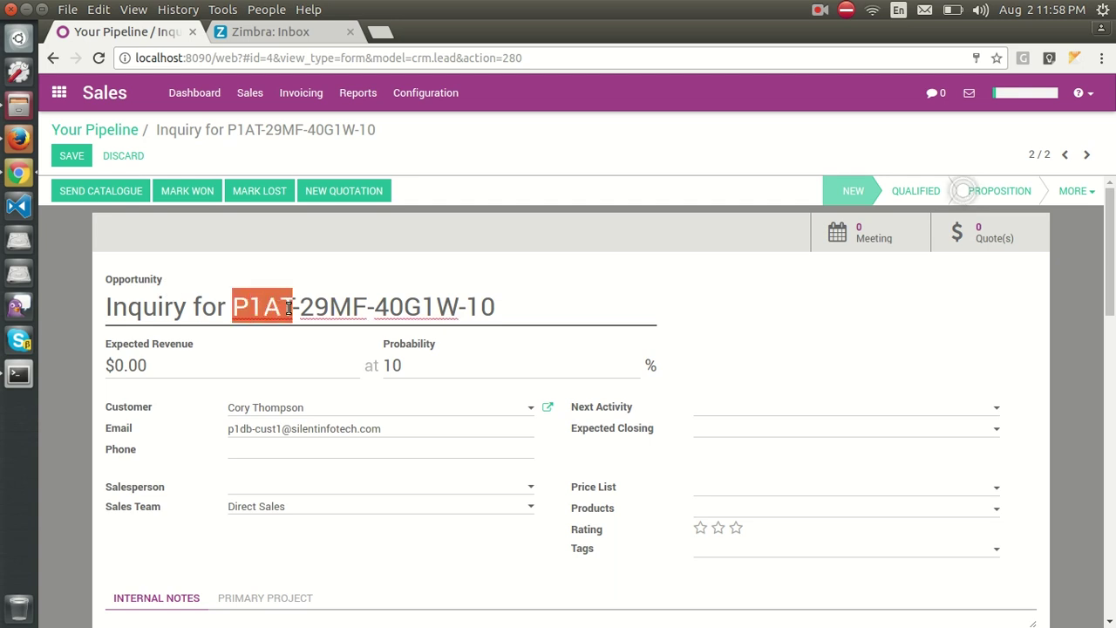
Create a new request for quotation in Purchases with Vendor1 as the vendor.
left_click(61, 93)
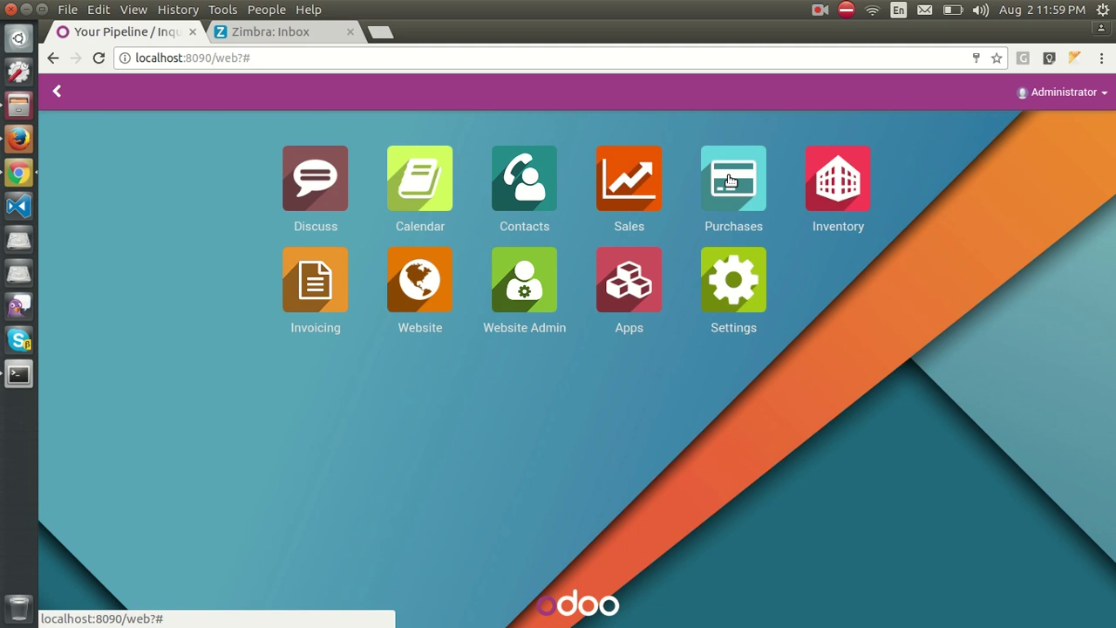
left_click(731, 180)
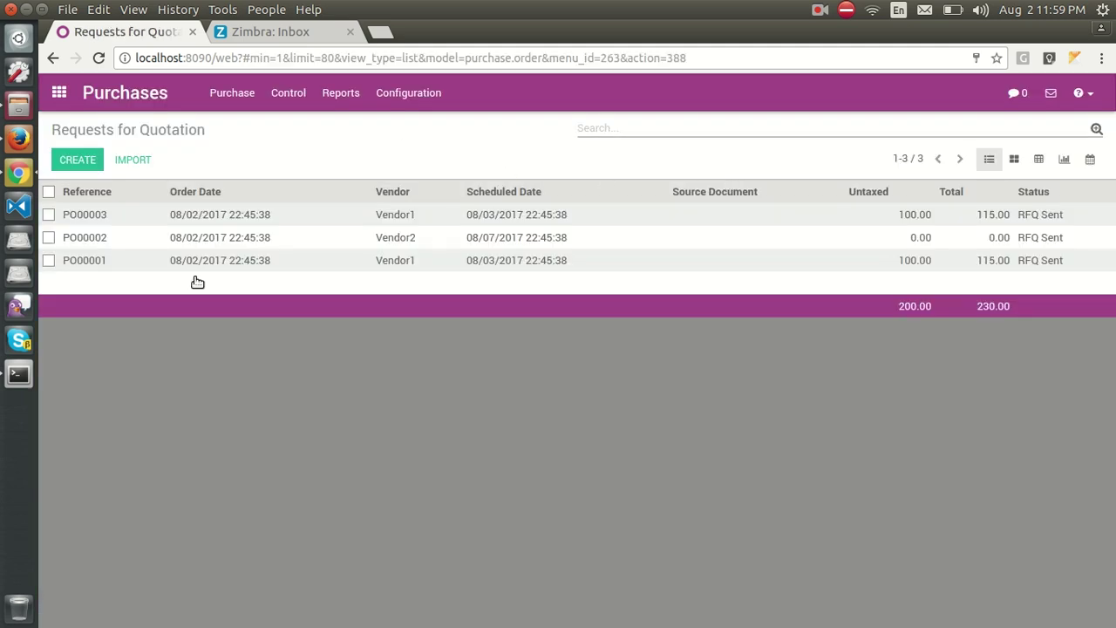
left_click(79, 159)
left_click(278, 316)
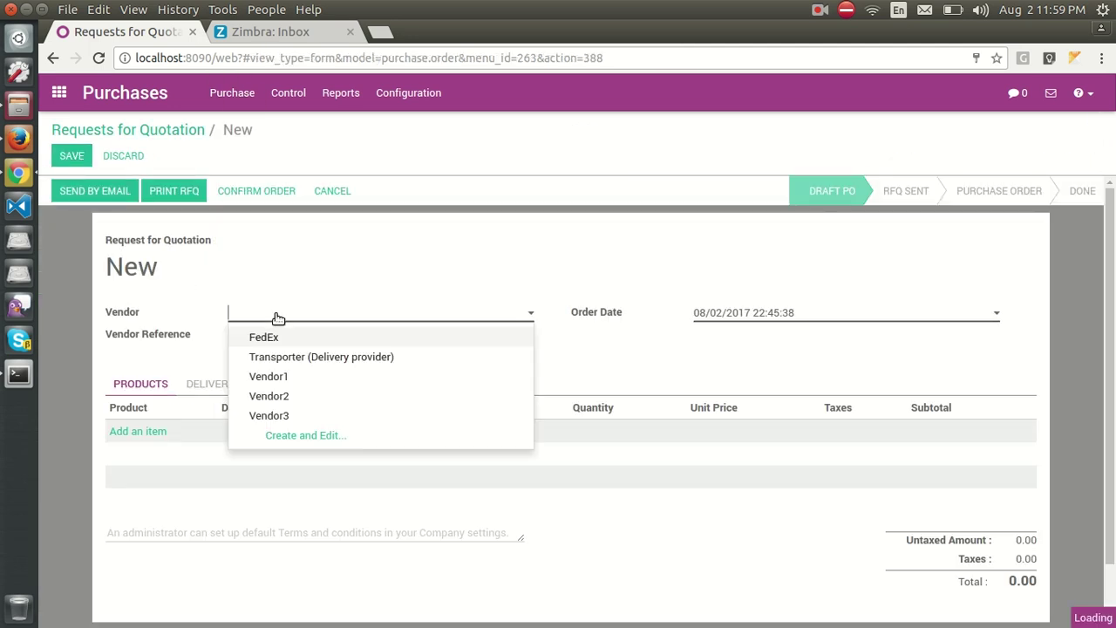
left_click(274, 377)
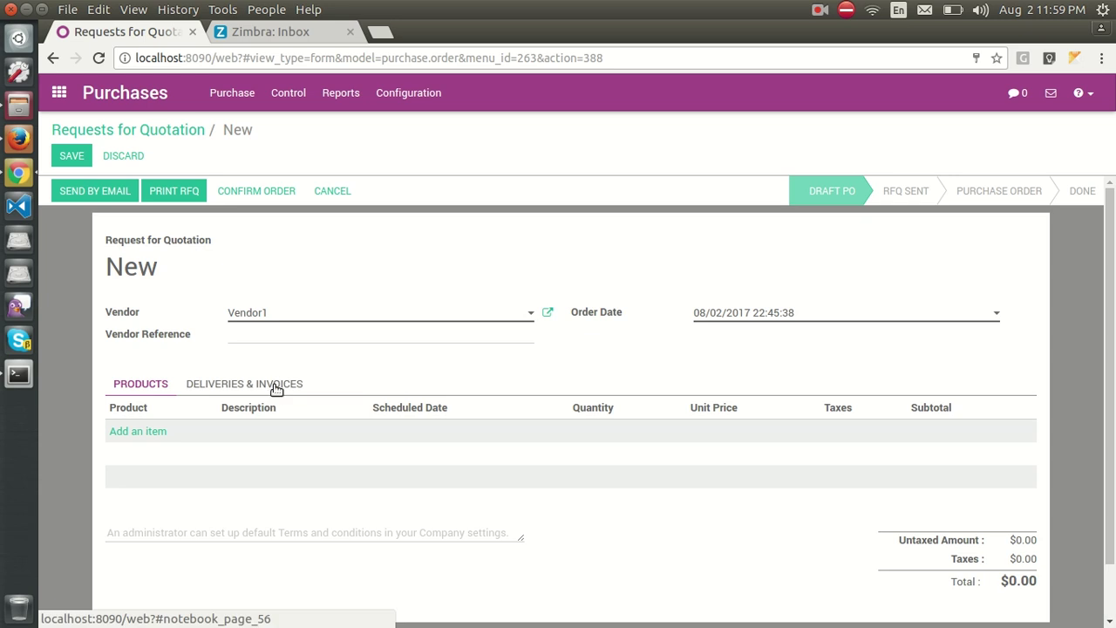
Add a P1AT-29MF-40G1W-10 line: 10 units at 10.00 with 15% tax.
left_click(148, 431)
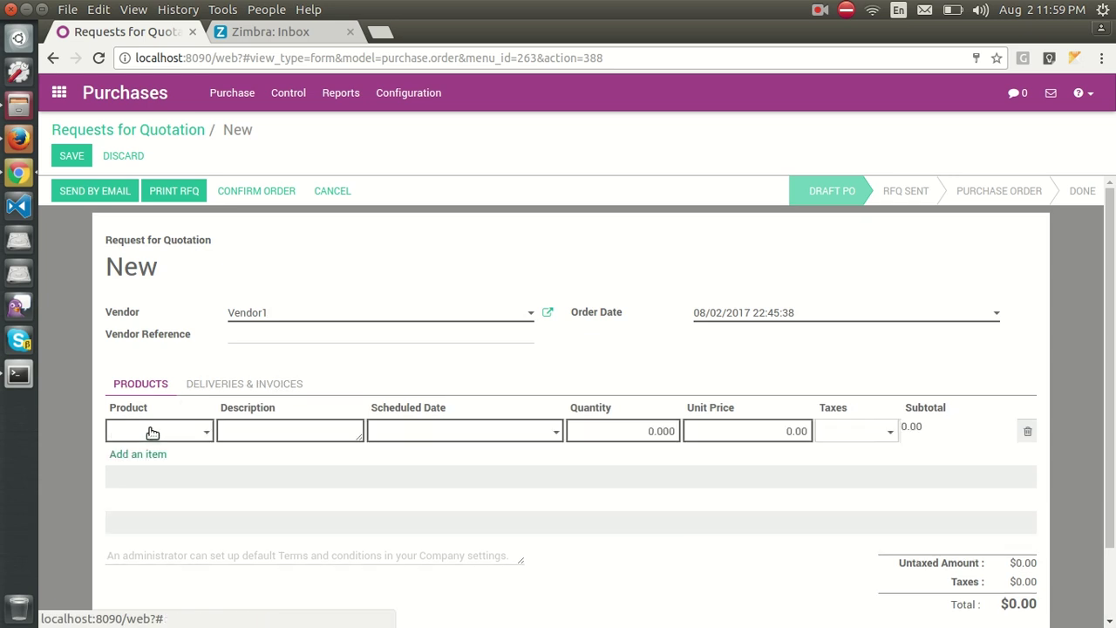
type("p1a")
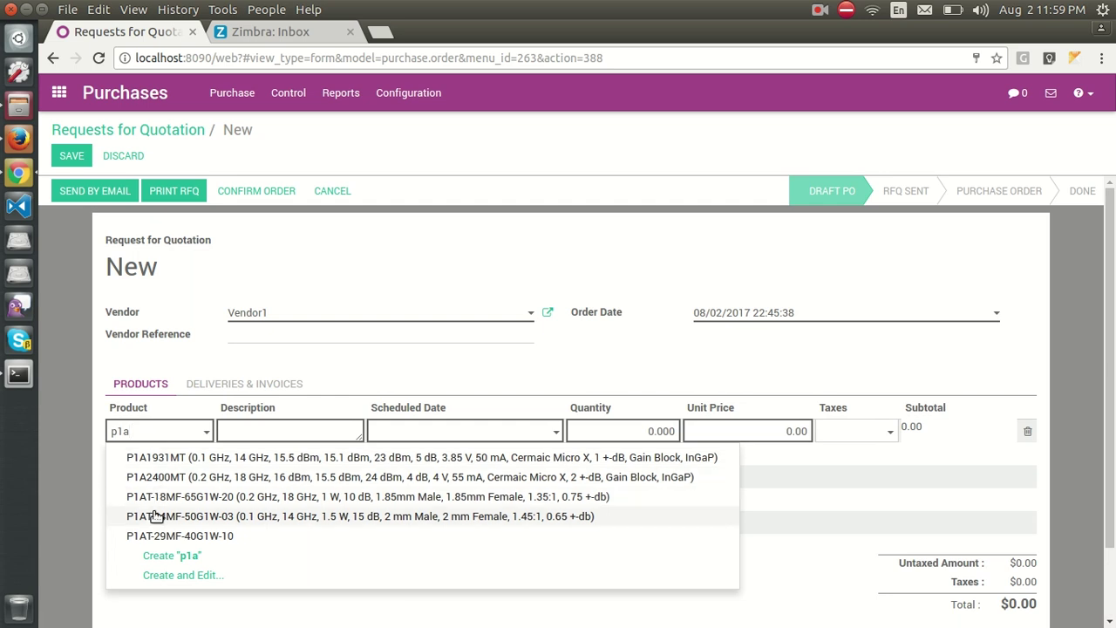
left_click(145, 538)
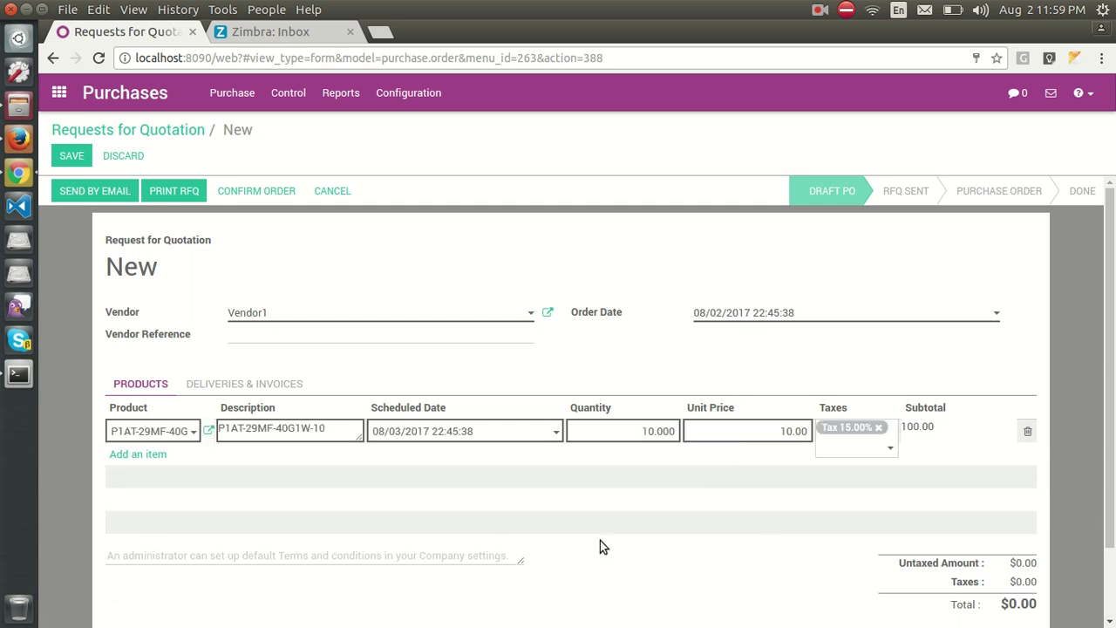
scroll(672, 426, "down", 1)
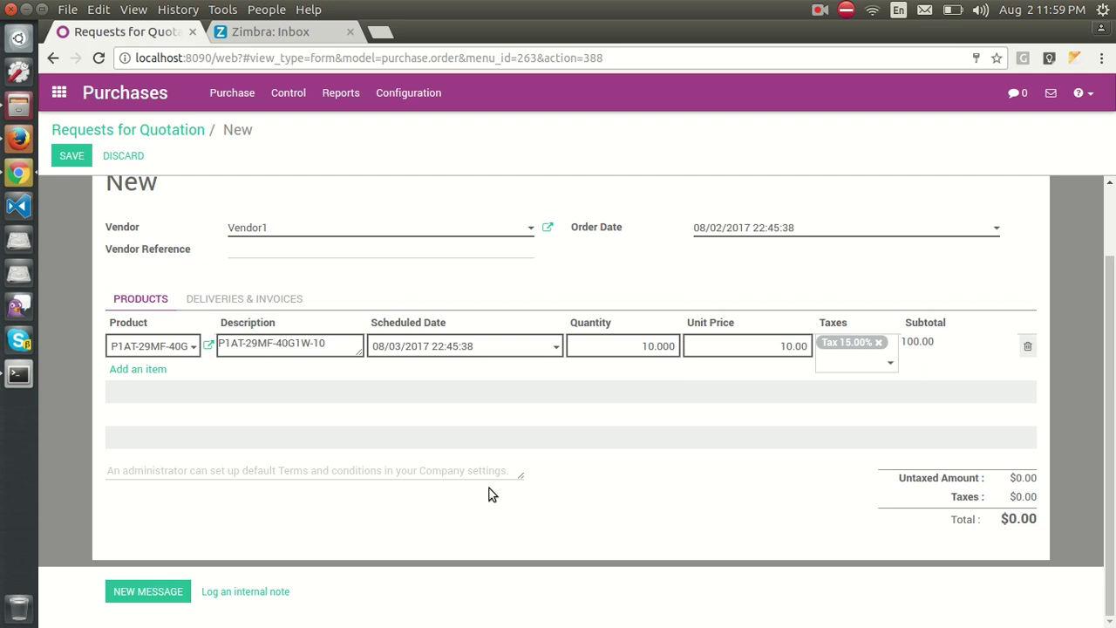
scroll(419, 444, "up", 1)
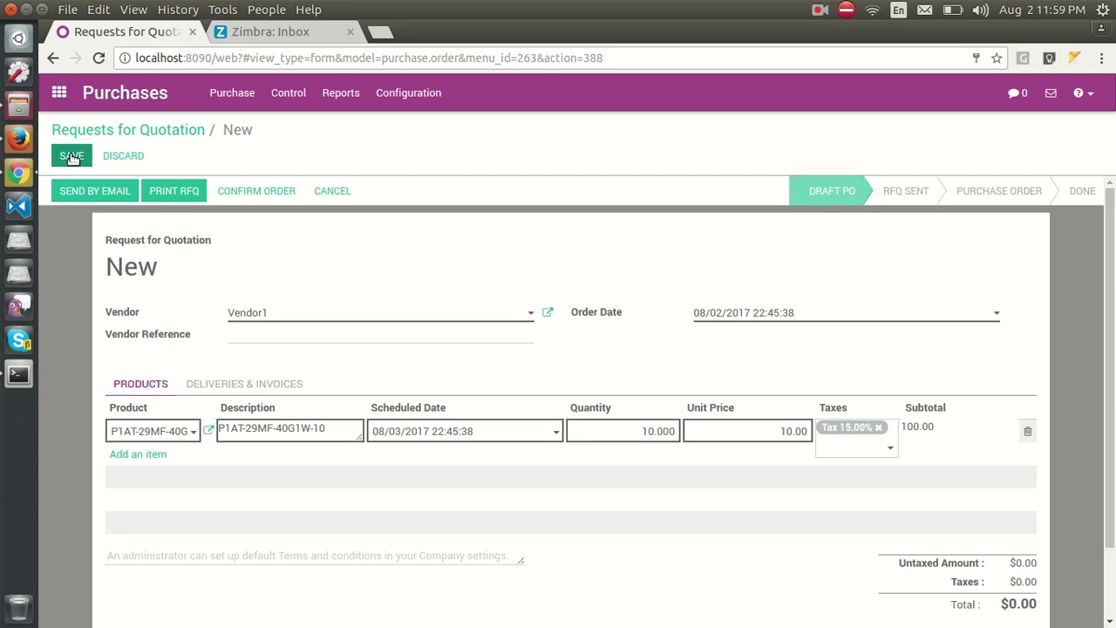
Save the RFQ as PO00004 and draft its email to Vendor1 with RFQ_PO00004.pdf attached.
left_click(73, 157)
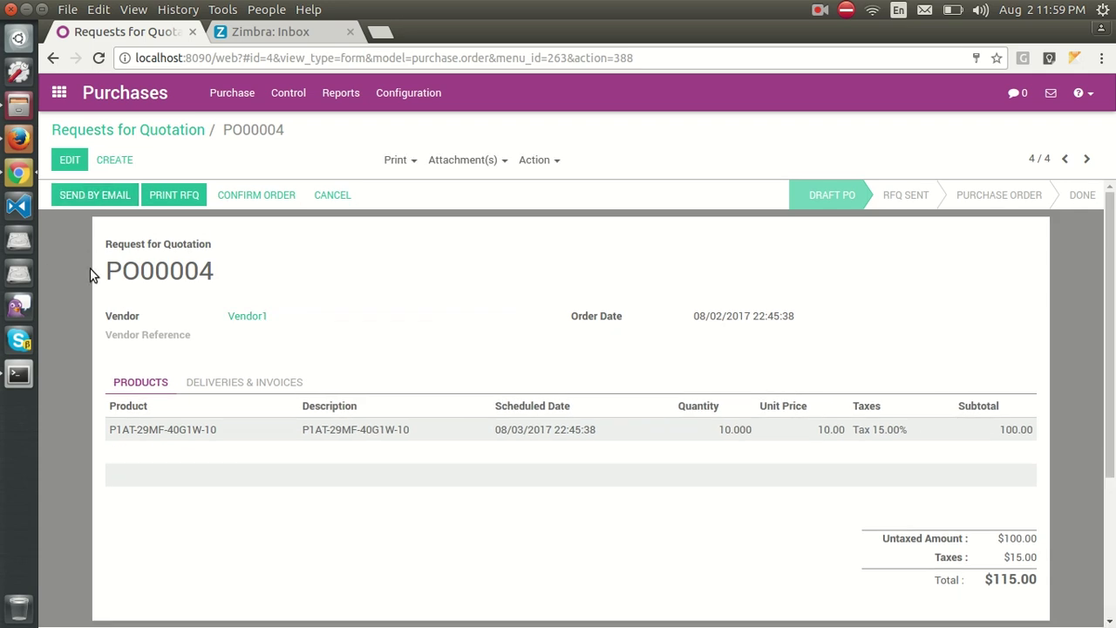
left_click(87, 197)
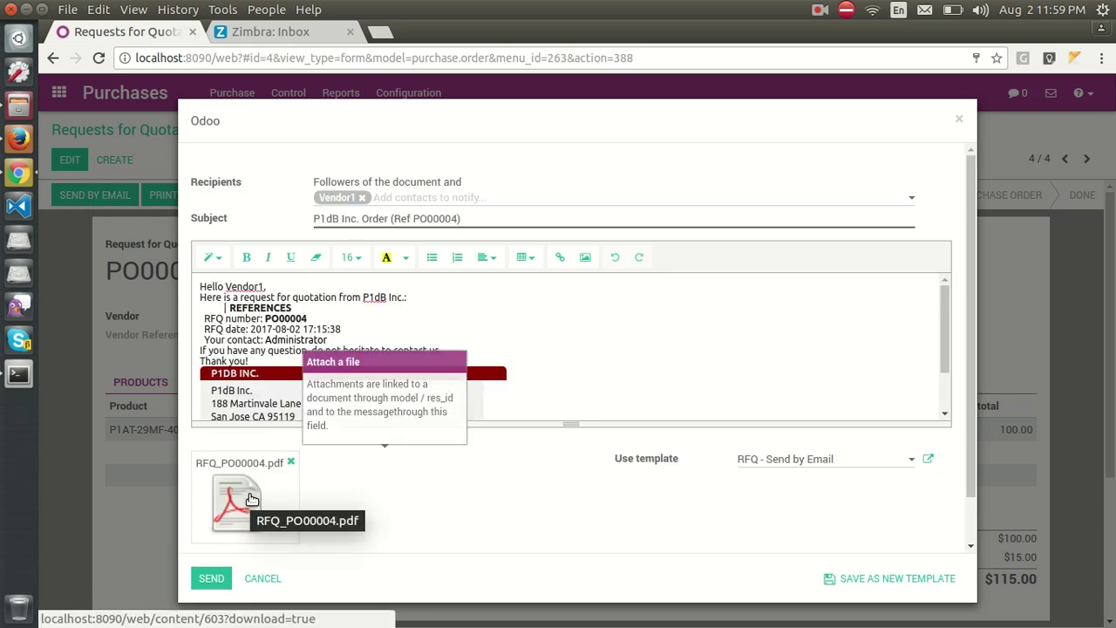
left_click(251, 499)
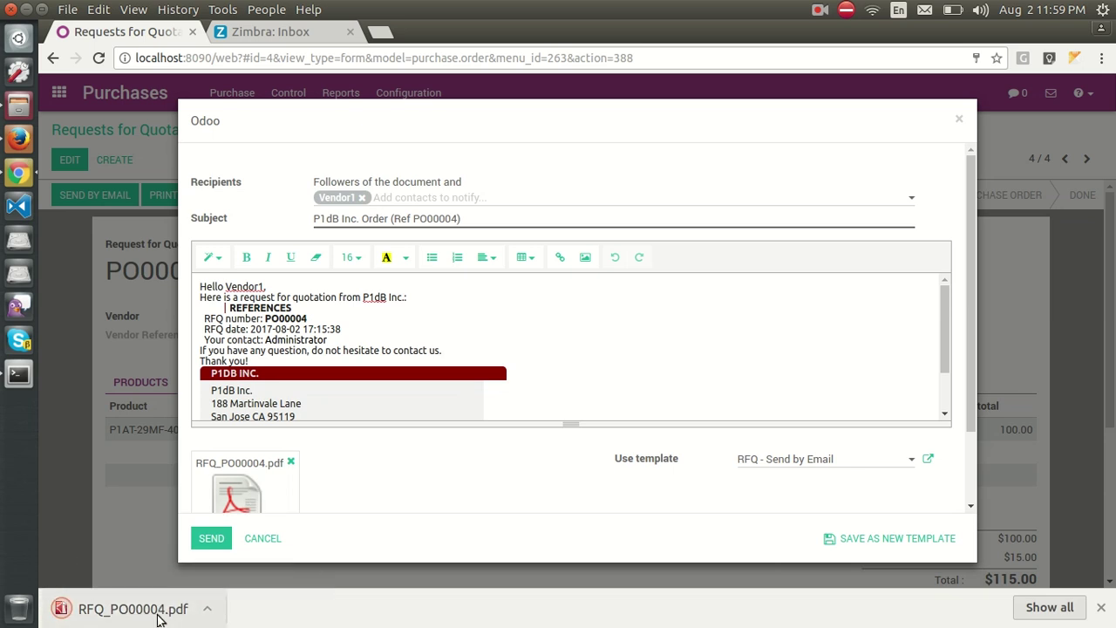
left_click(158, 614)
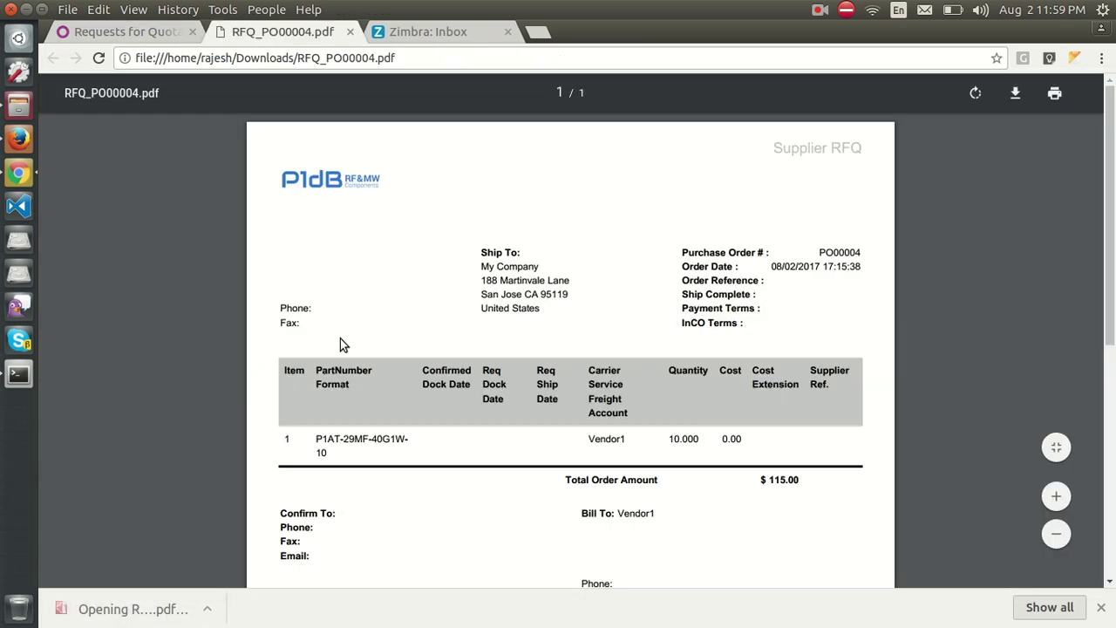
scroll(344, 349, "down", 2)
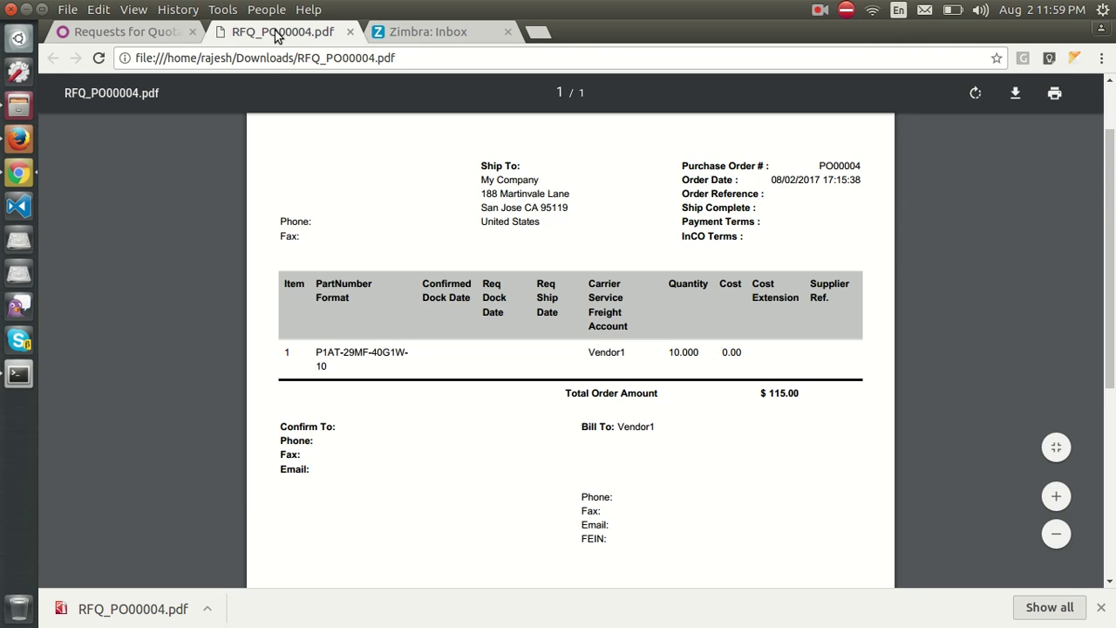
middle_click(275, 36)
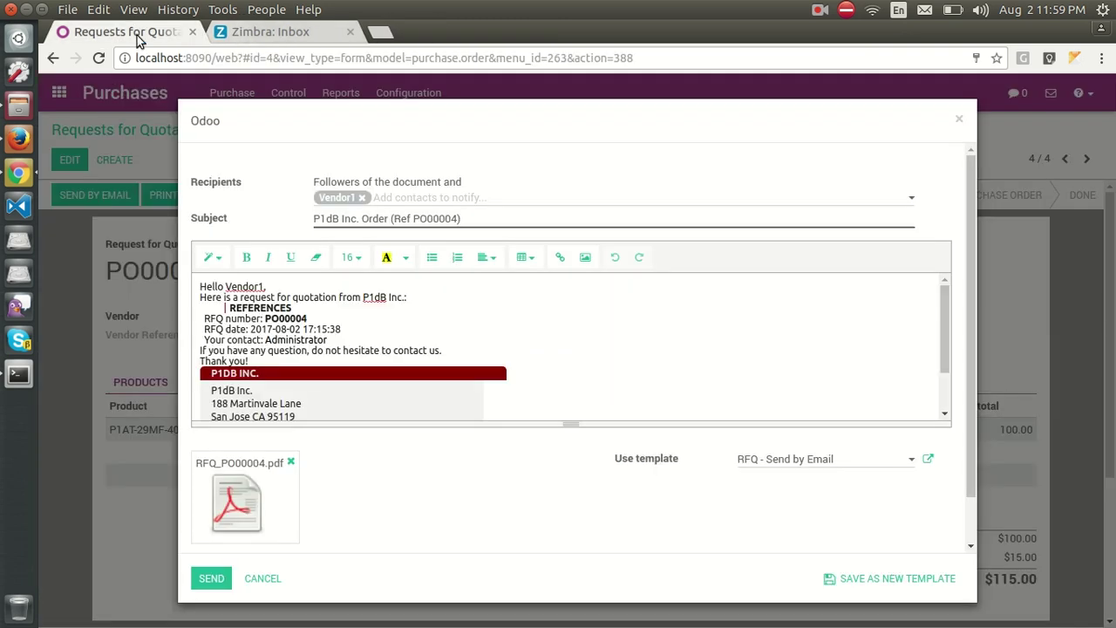
Send the PO00004 RFQ email to Vendor1 and confirm the history shows RFQ Sent.
left_click(212, 580)
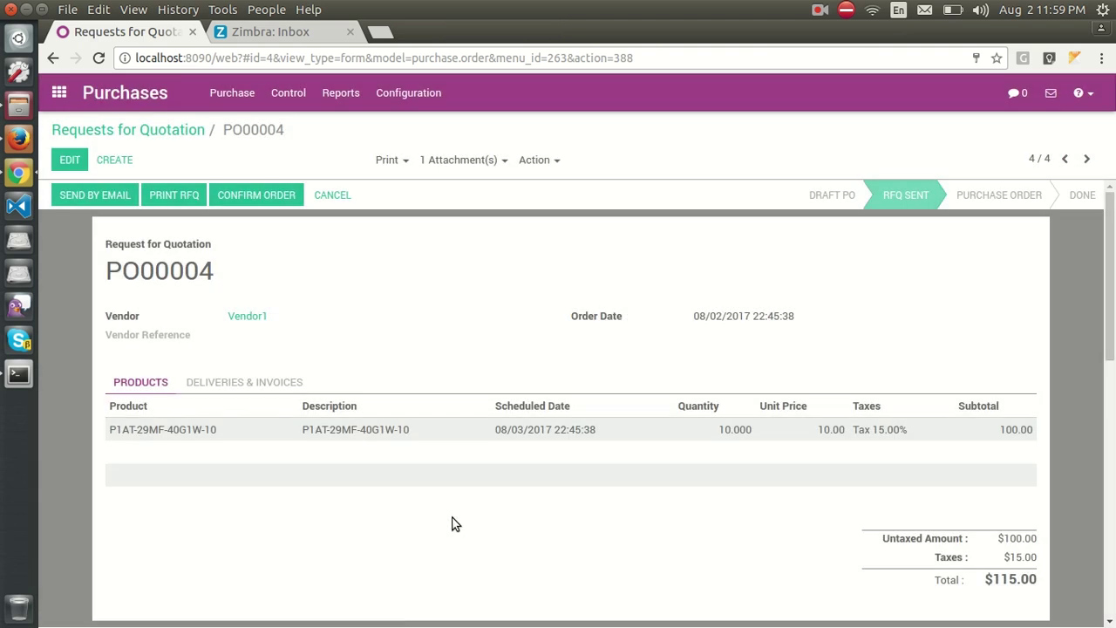
scroll(452, 520, "down", 5)
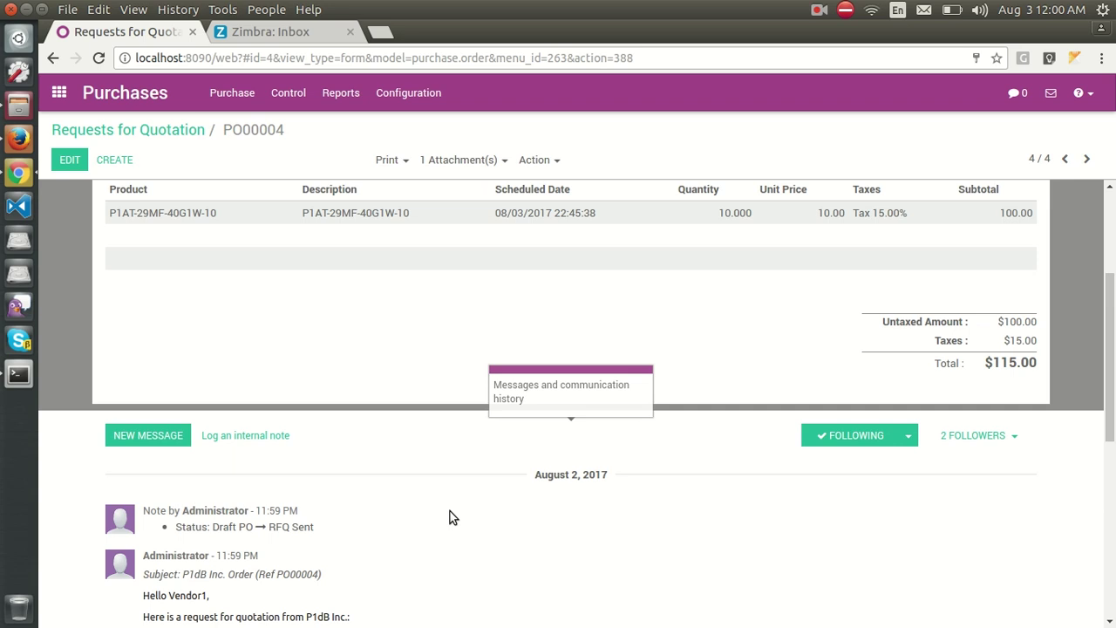
scroll(392, 534, "down", 2)
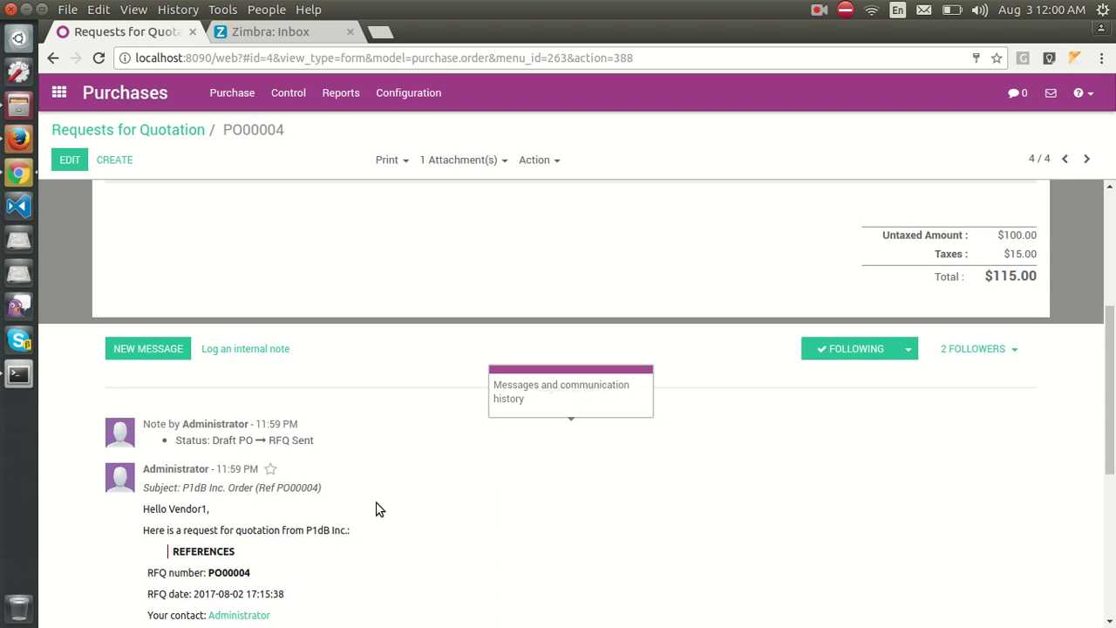
scroll(380, 509, "down", 5)
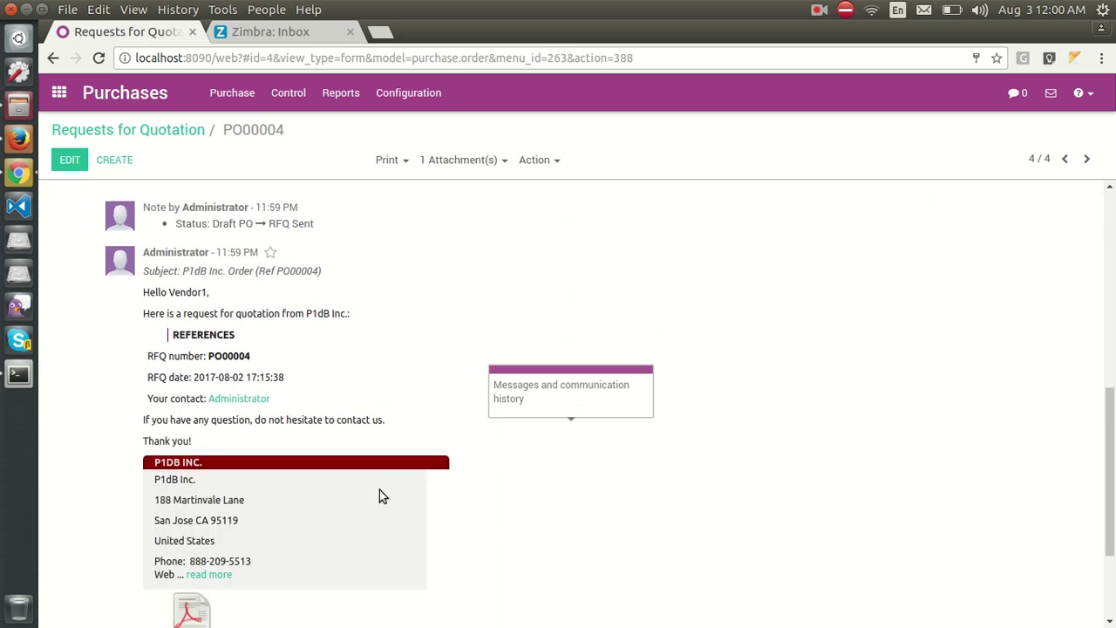
scroll(379, 496, "up", 3)
scroll(382, 502, "up", 1)
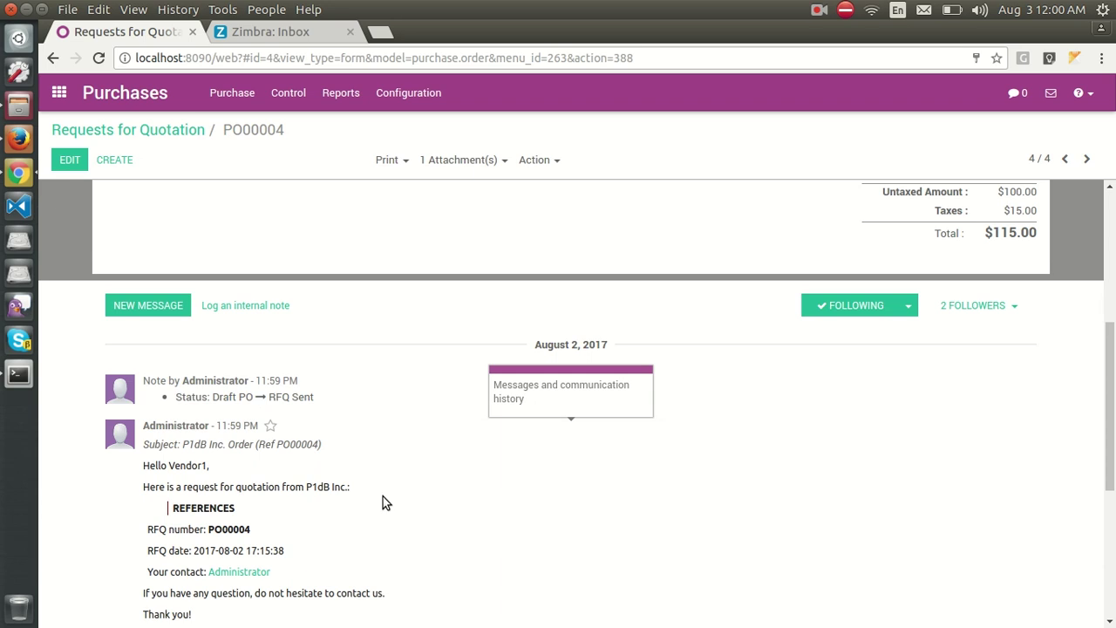
scroll(383, 499, "up", 1)
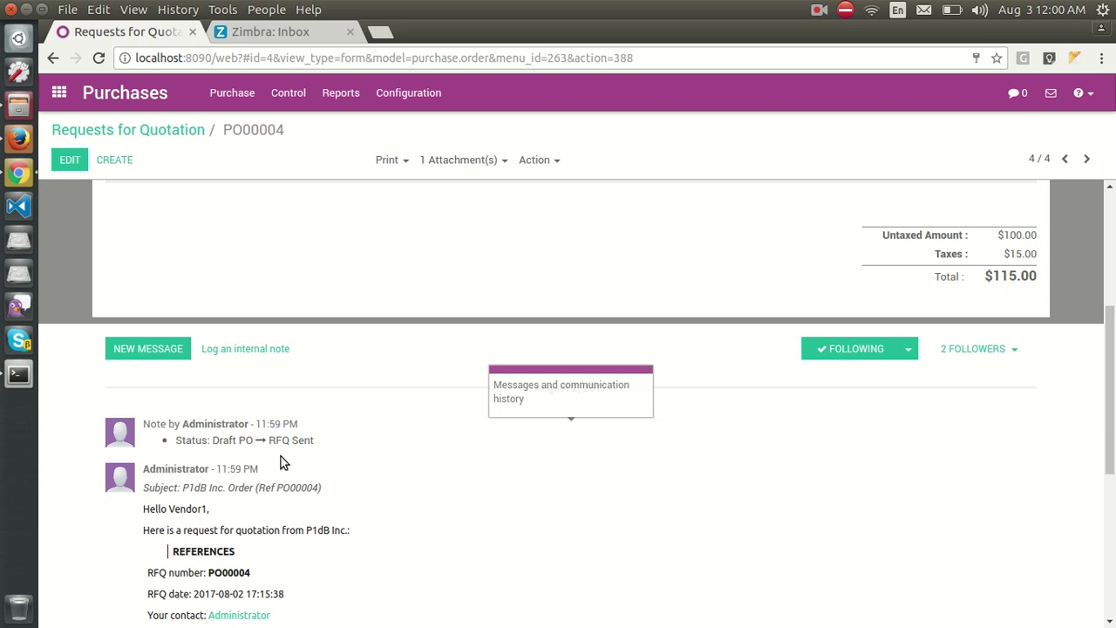
mouse_move(305, 416)
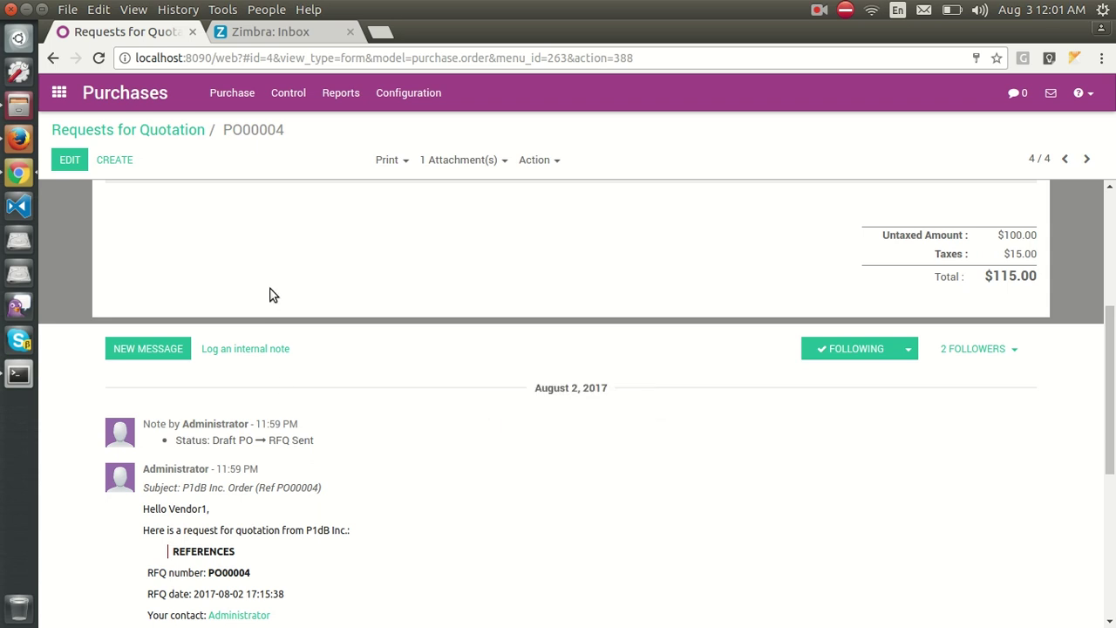
Read the vendor's reply in the chatter, noting the product code and quoted price.
scroll(262, 480, "down", 1)
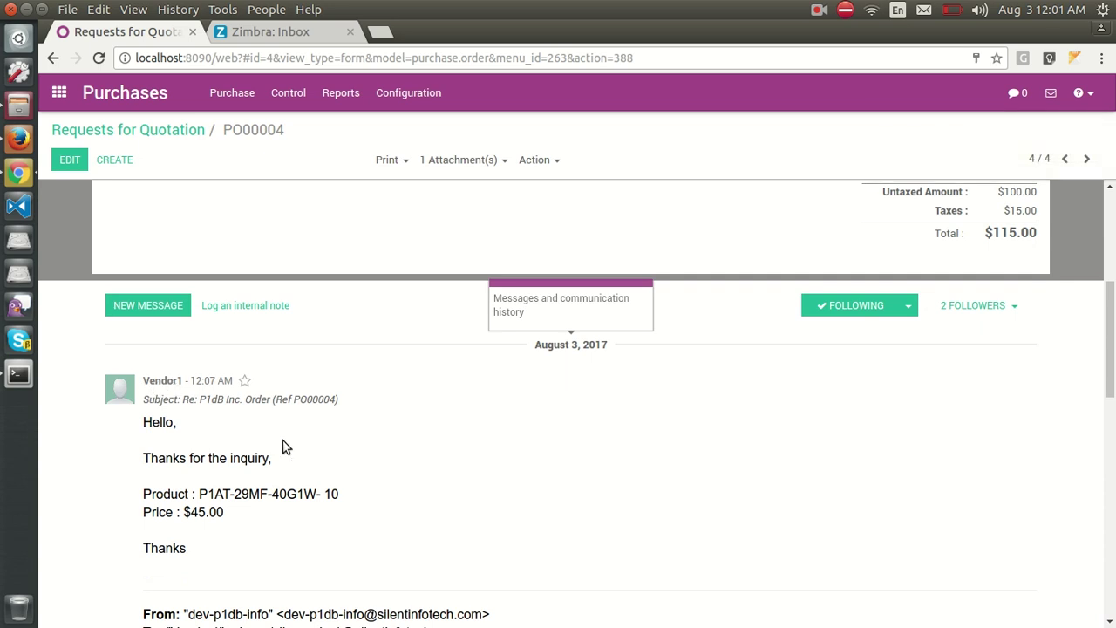
scroll(282, 448, "down", 1)
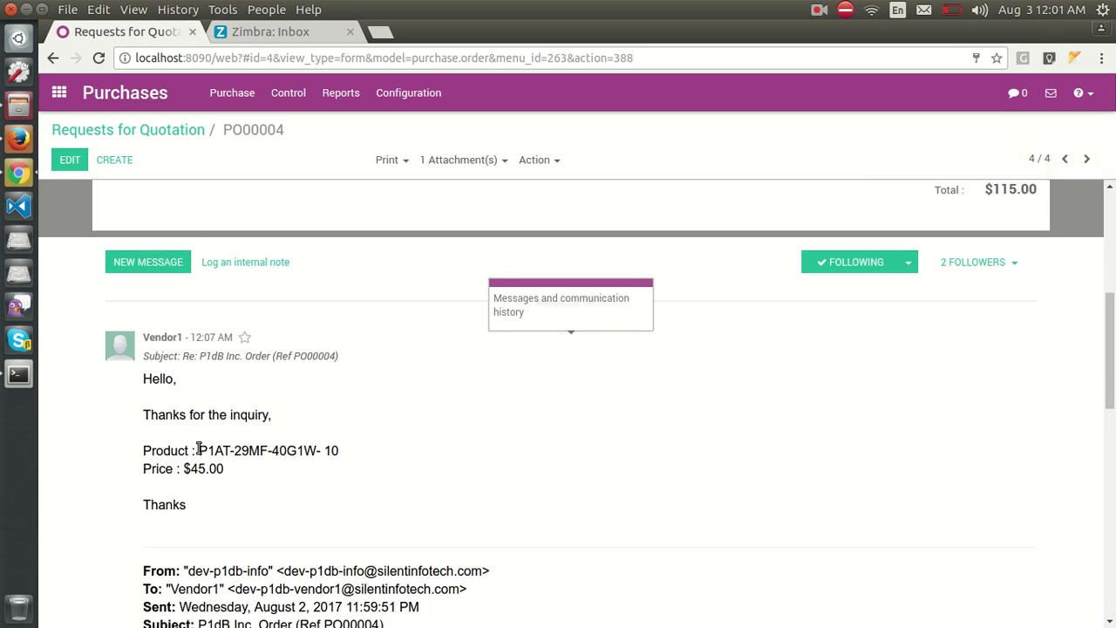
left_click_drag(200, 450, 355, 452)
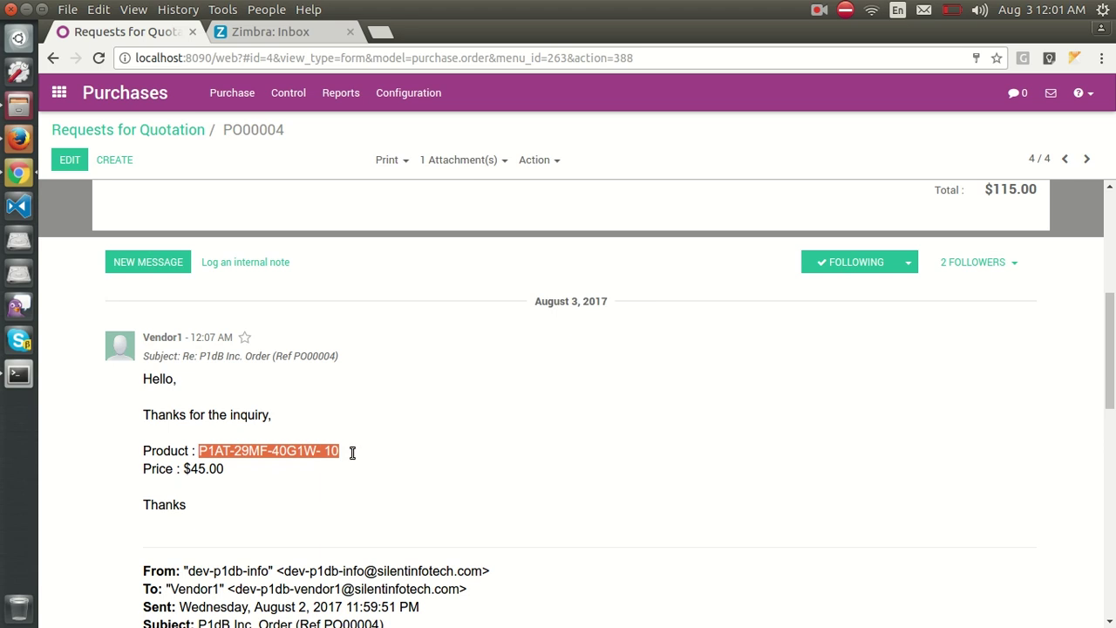
left_click(273, 486)
left_click_drag(191, 469, 210, 471)
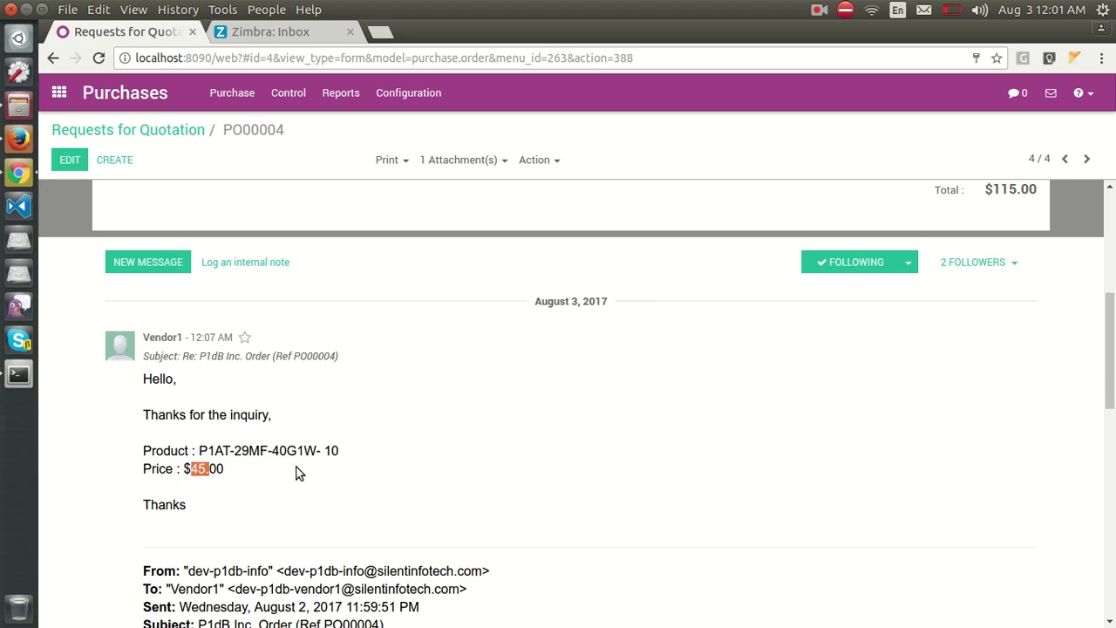
left_click(515, 415)
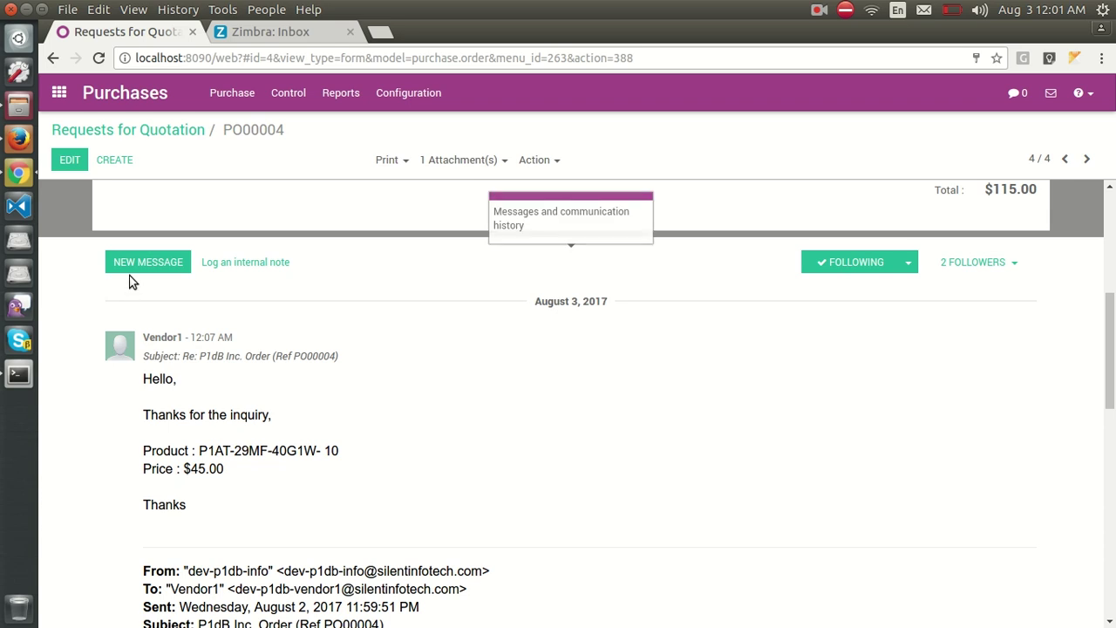
Change the PO00004 line's unit price from 10 to 45.00 and save.
left_click(70, 162)
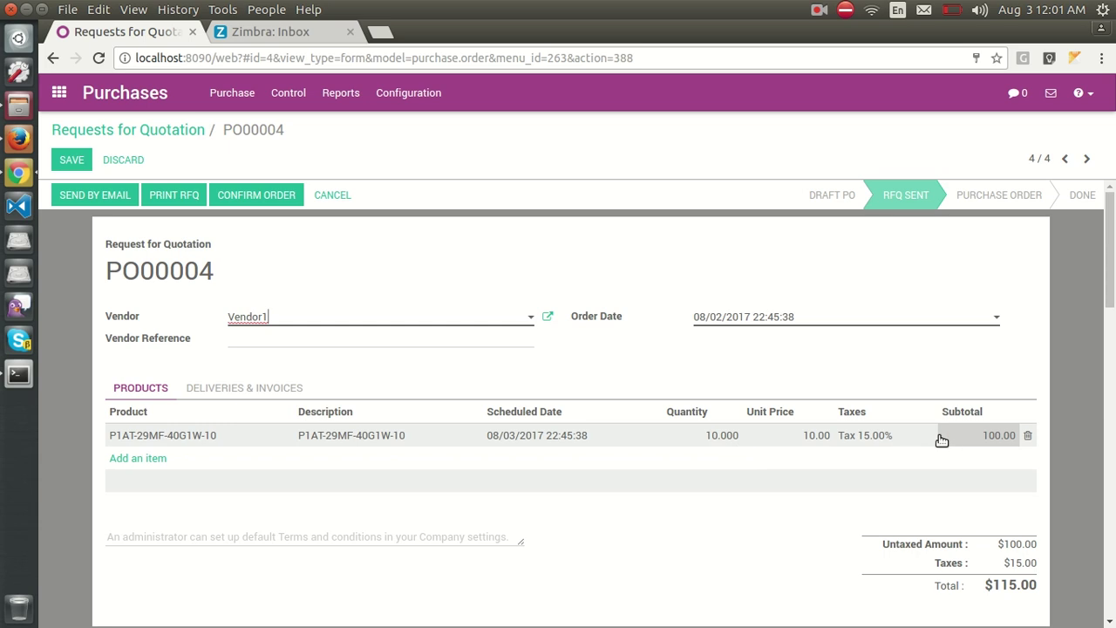
left_click(801, 433)
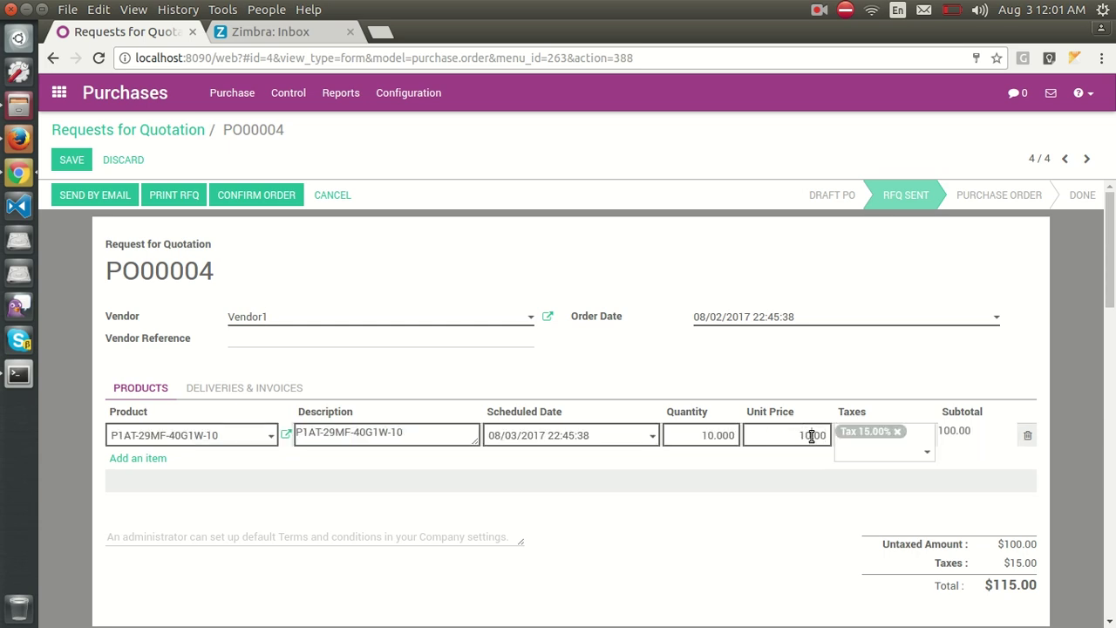
key("BackSpace")
key("BackSpace")
type("45")
left_click(81, 160)
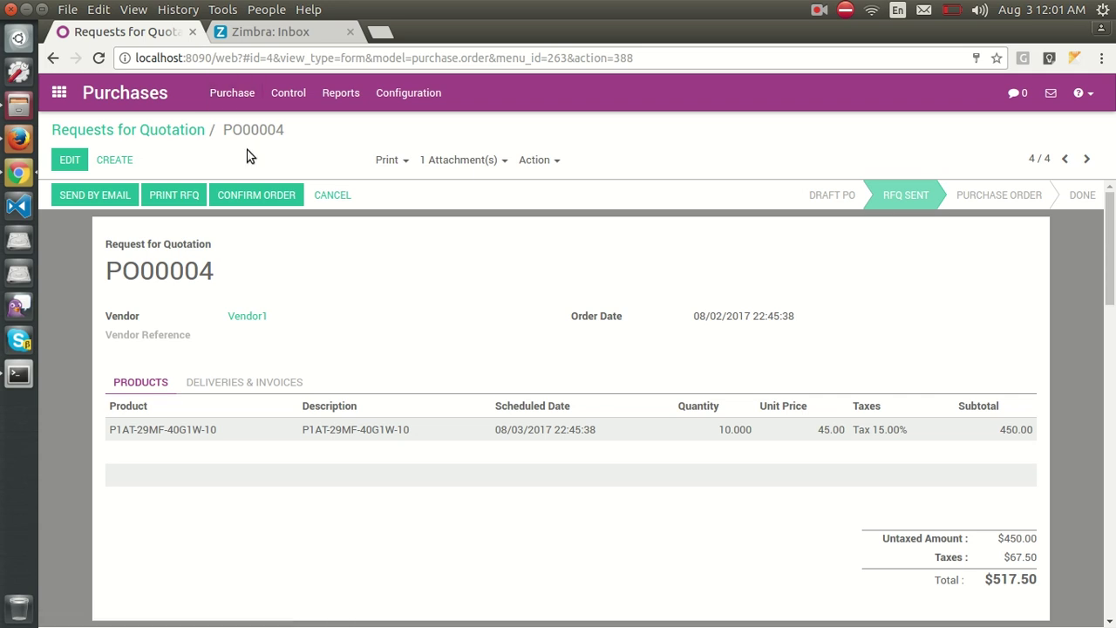
Open the Inquiry for P1AT-29MF-40G1W-10 lead from the unfiltered Sales pipeline and begin a new quotation.
left_click(58, 92)
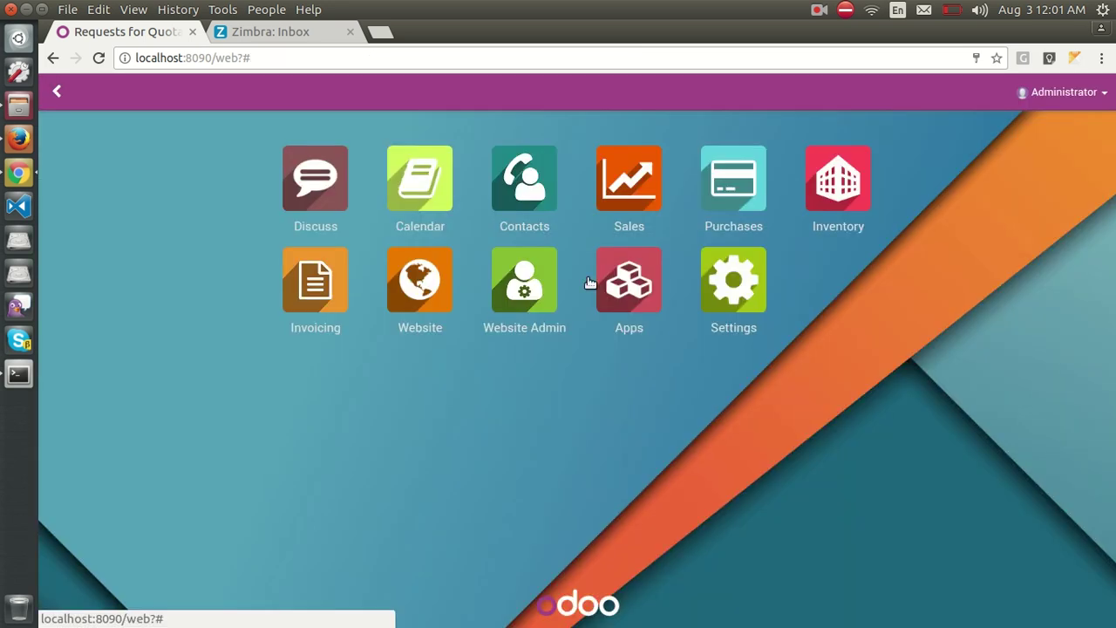
left_click(656, 194)
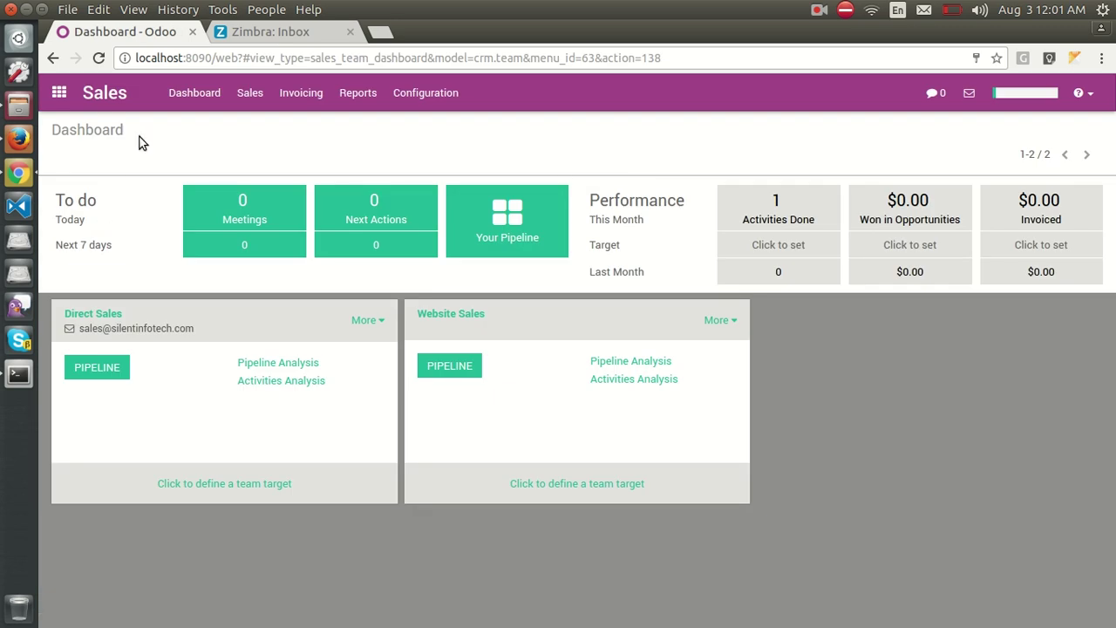
left_click(251, 96)
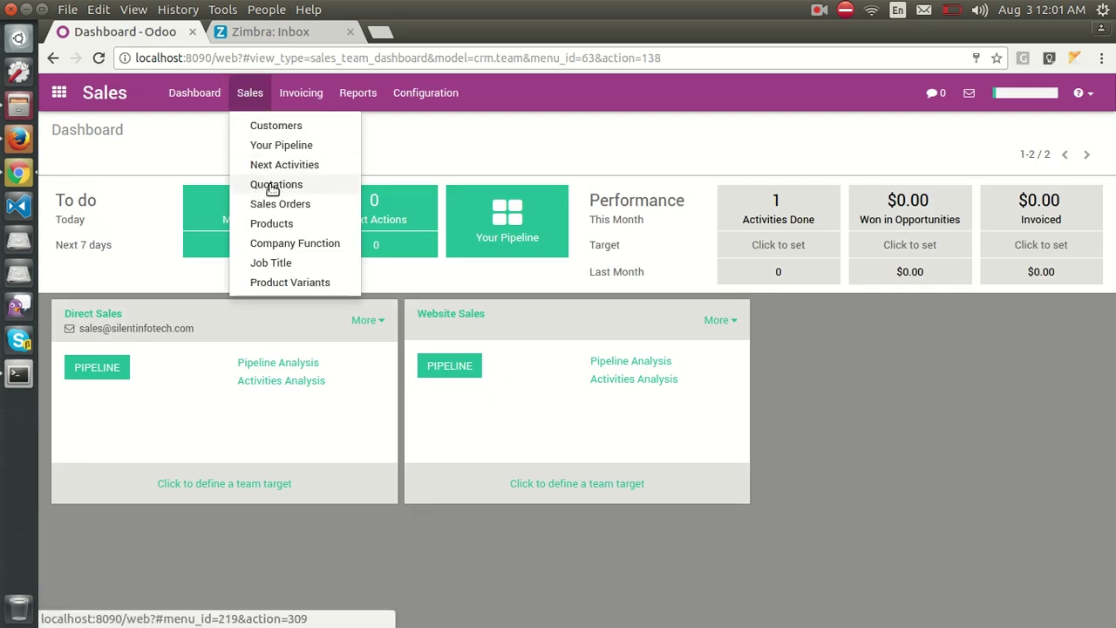
left_click(277, 145)
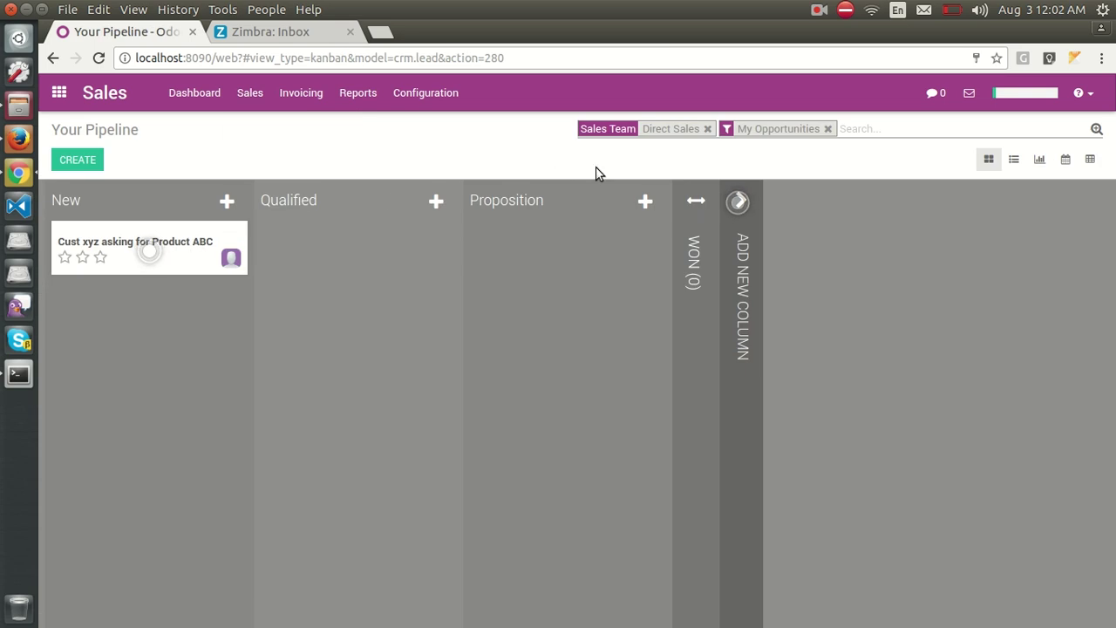
left_click(828, 128)
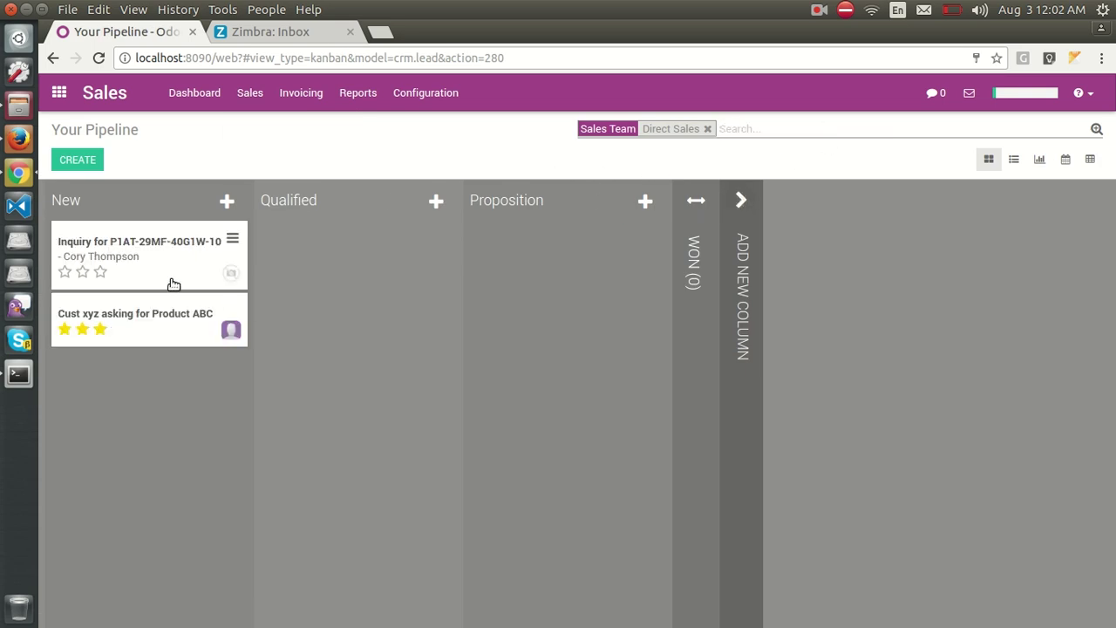
left_click(159, 242)
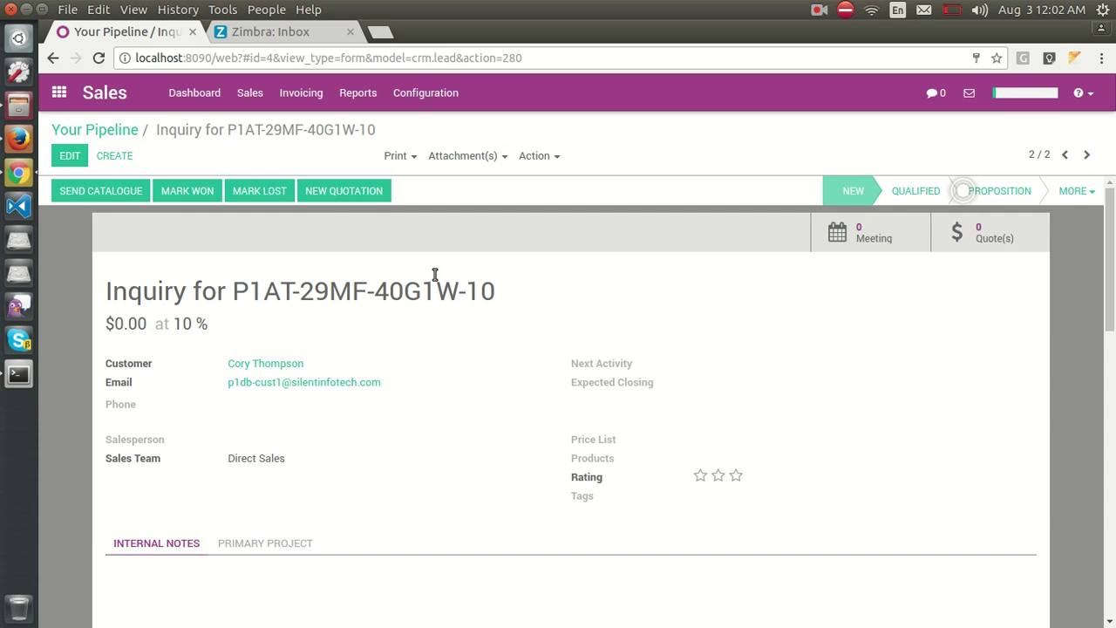
left_click(330, 191)
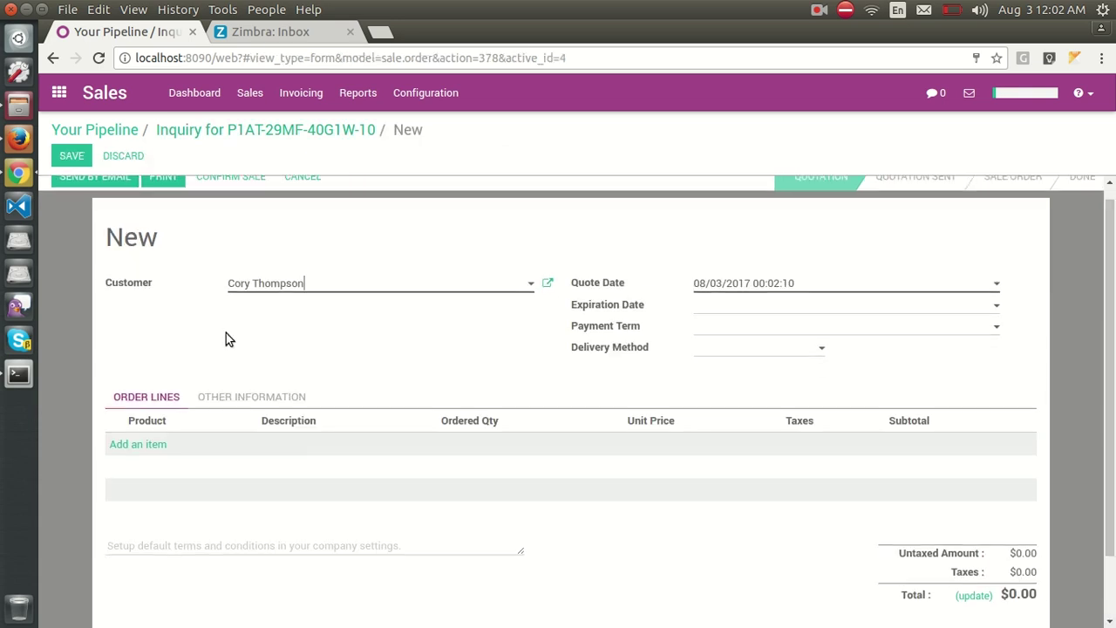
Add P1AT-29MF-40G1W-10 at 47.00 to the quotation and save it as SO007.
scroll(226, 333, "down", 2)
left_click(160, 371)
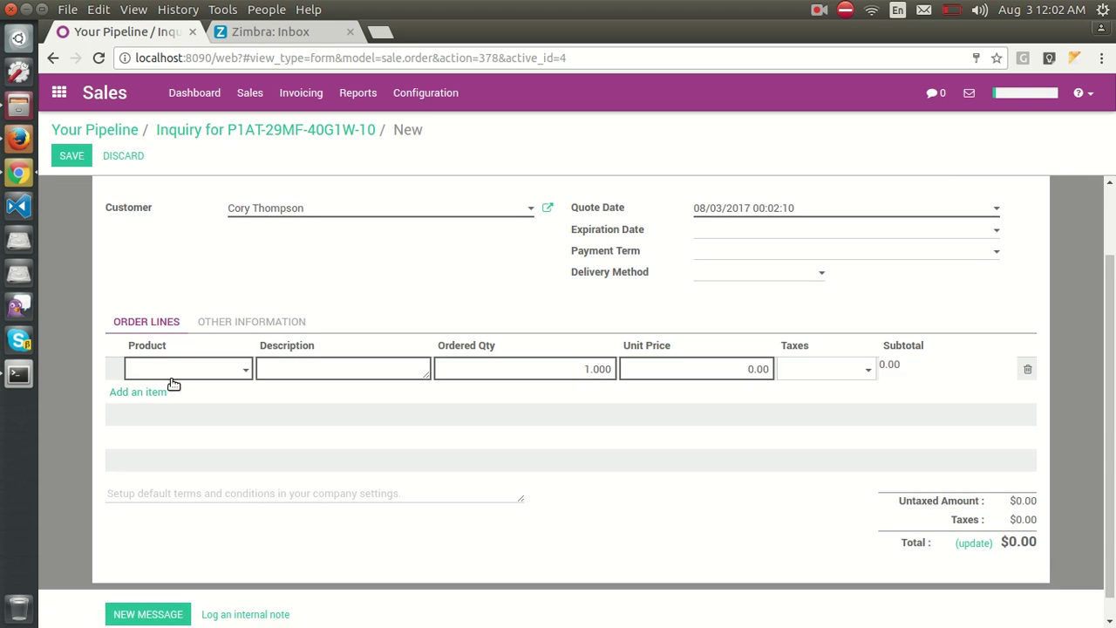
left_click(248, 368)
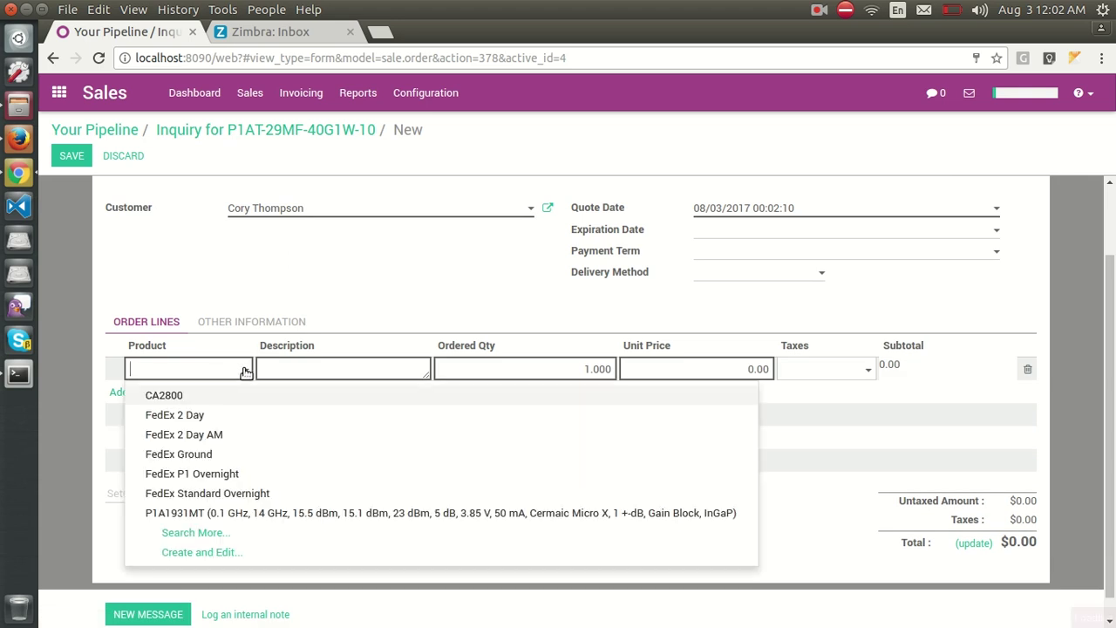
type("at")
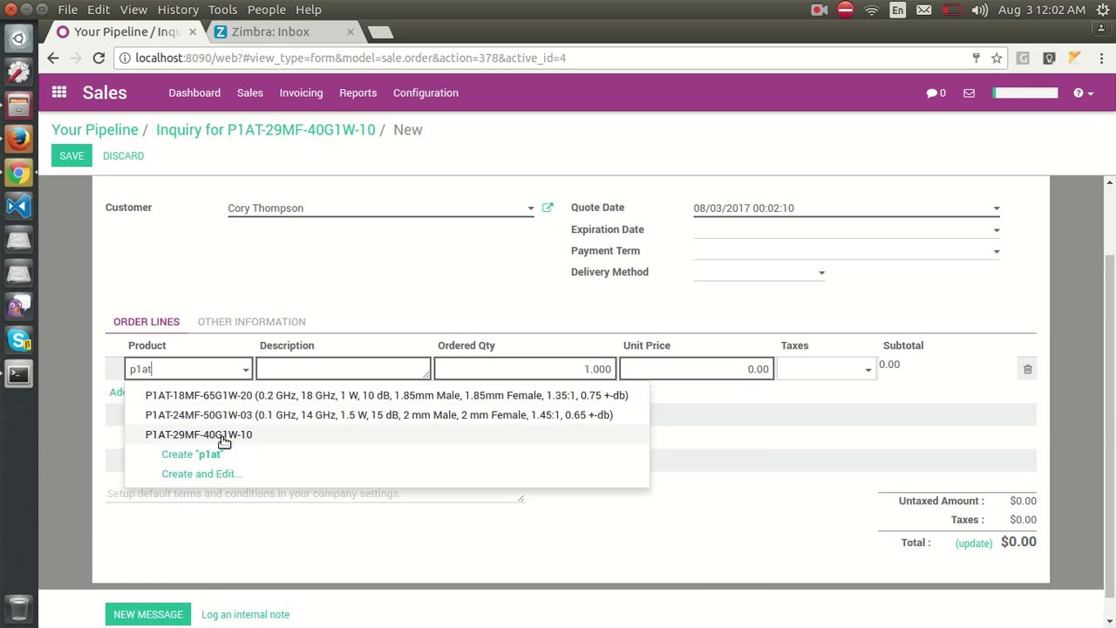
left_click(224, 435)
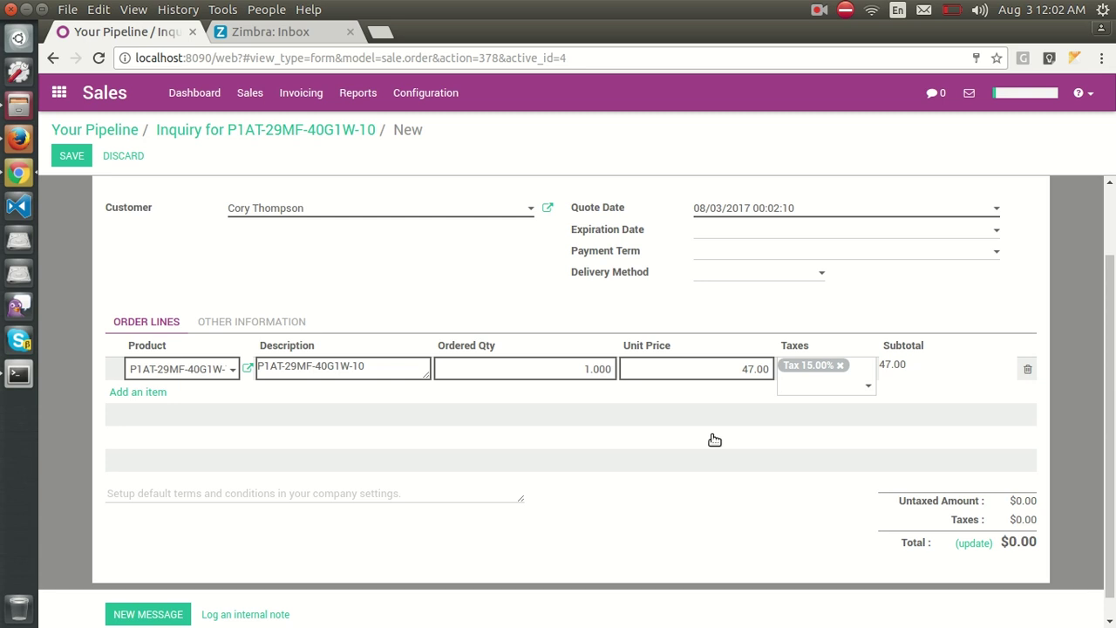
left_click(68, 155)
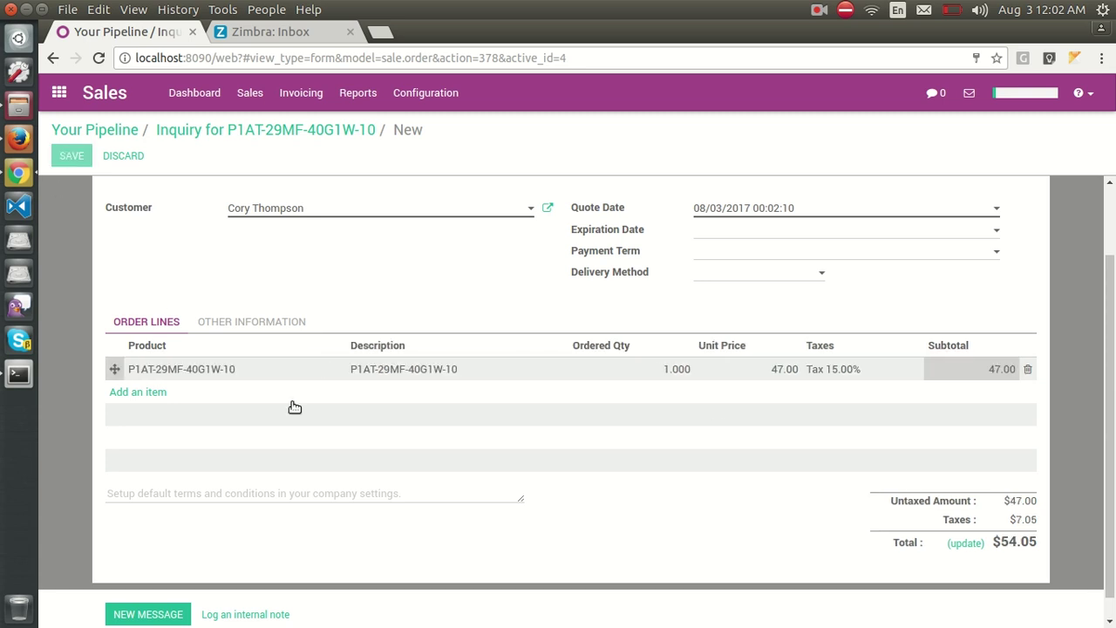
Email quotation SO007 to the customer, moving it to Quotation Sent.
scroll(571, 427, "down", 1)
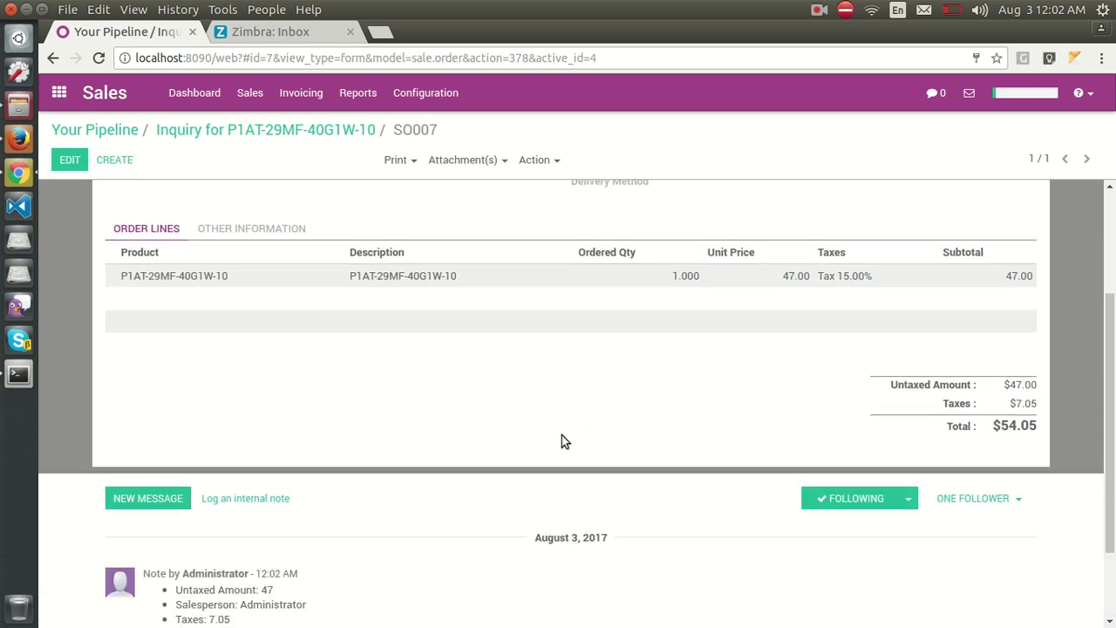
scroll(401, 425, "up", 2)
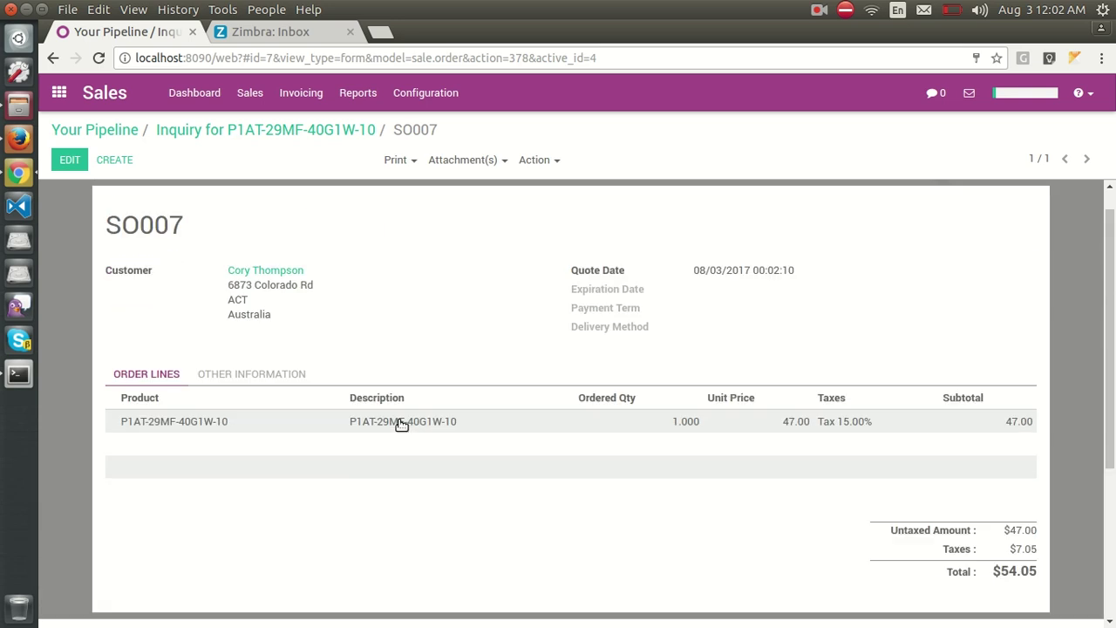
scroll(402, 426, "up", 1)
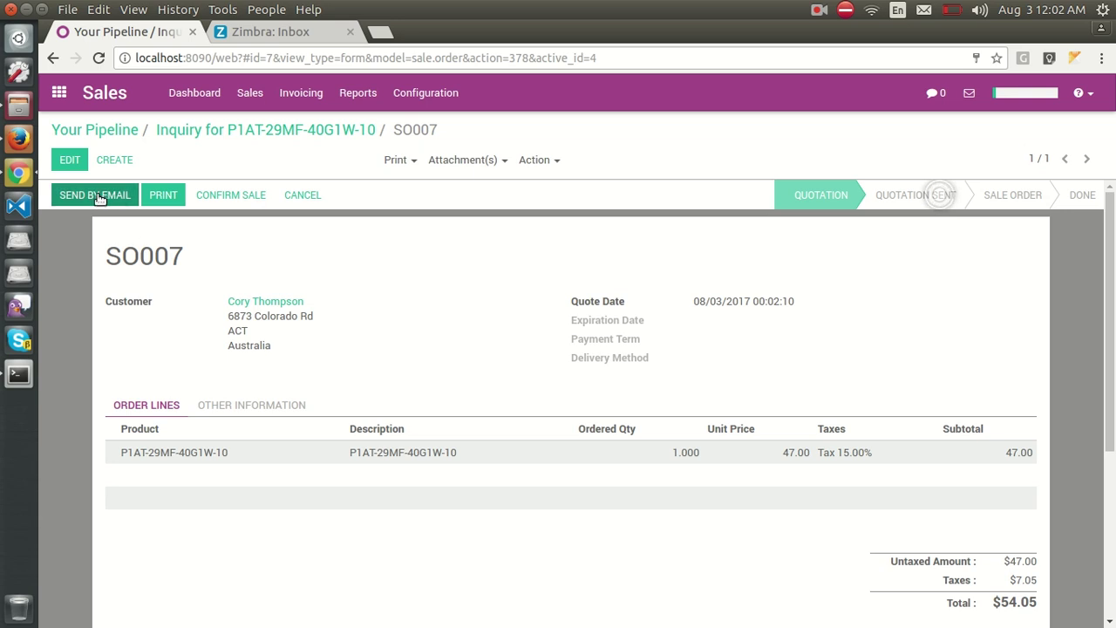
left_click(97, 196)
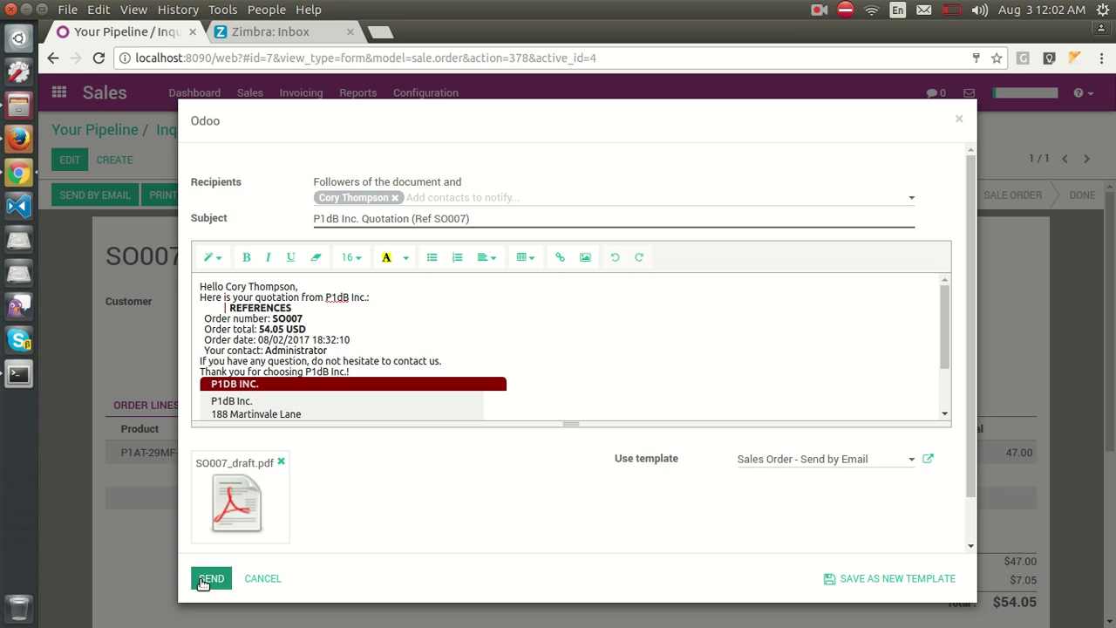
left_click(203, 581)
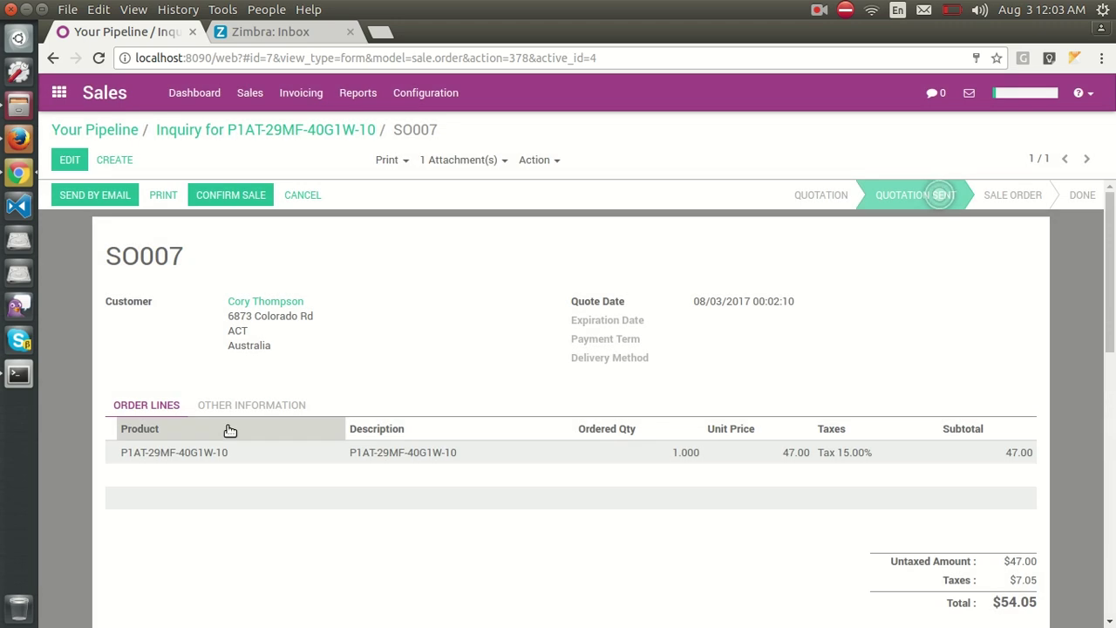
Refresh the Zimbra inbox and open the new P1dB Inc. Quotation (Ref SO007) email.
left_click(266, 32)
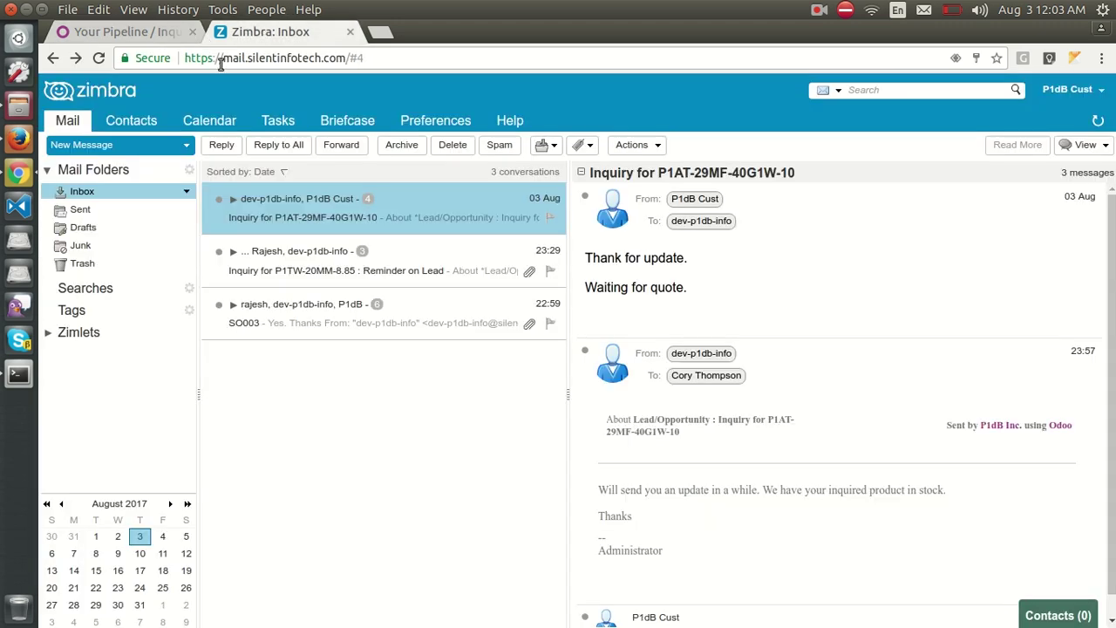
left_click(90, 190)
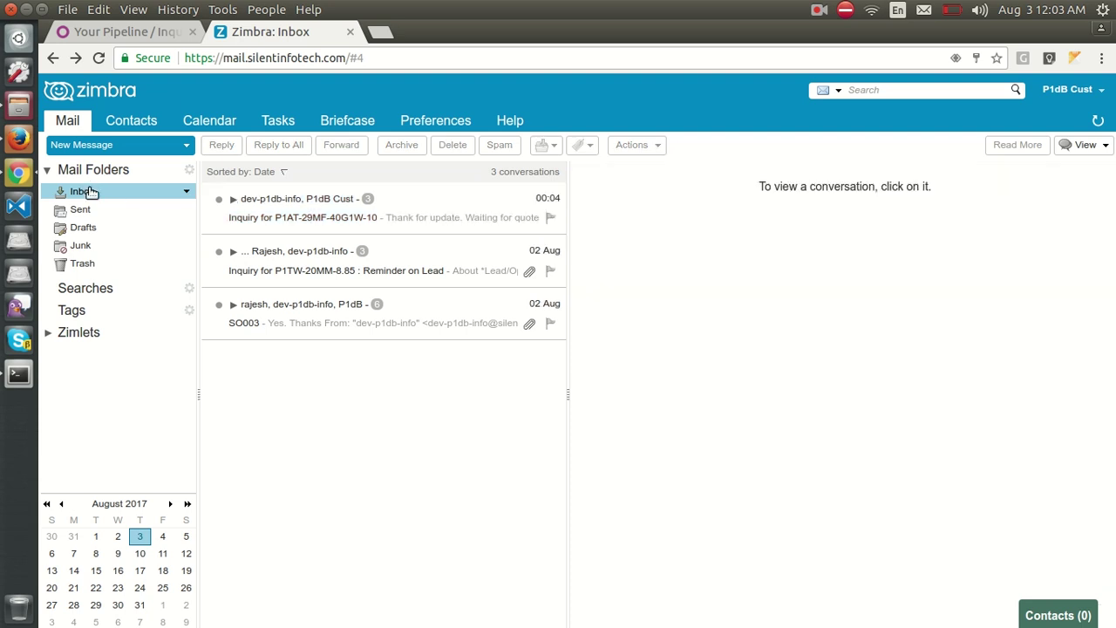
left_click(98, 189)
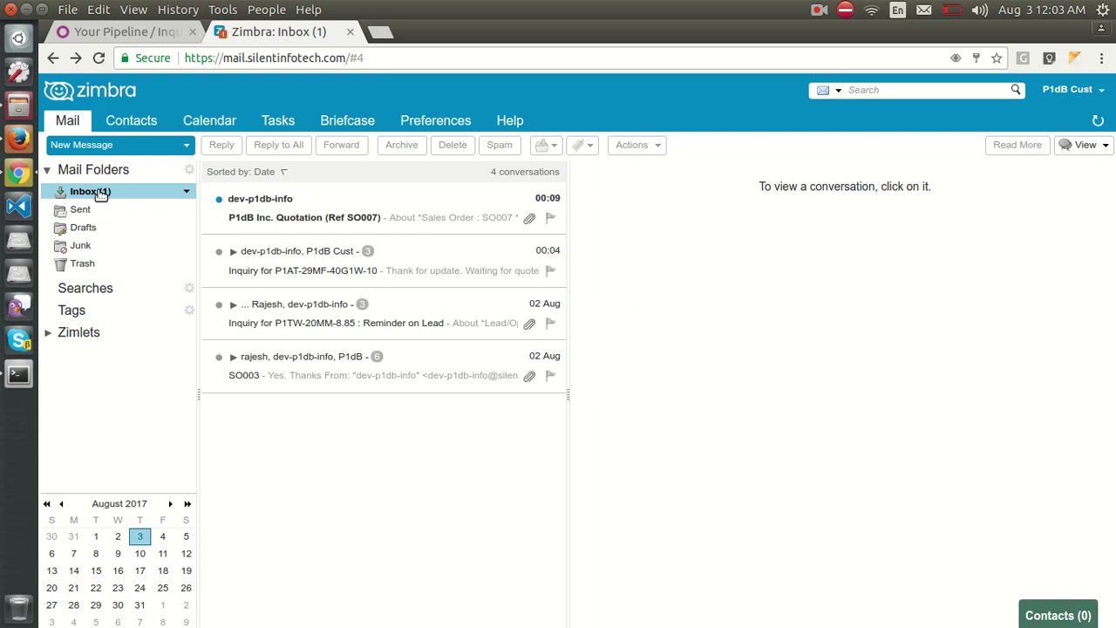
left_click(367, 203)
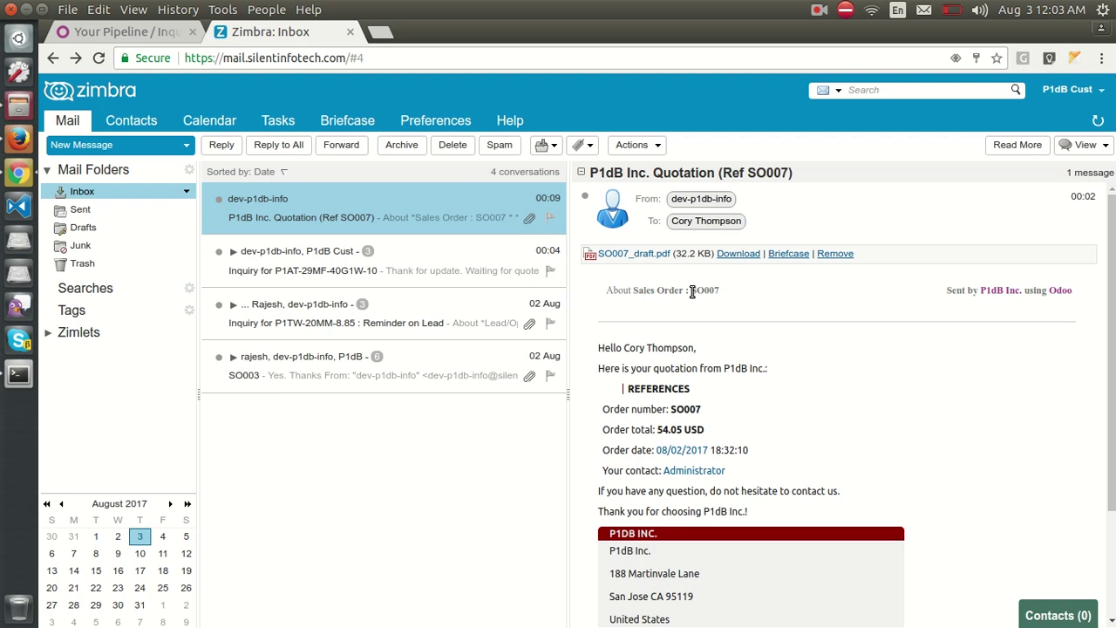
left_click_drag(692, 292, 717, 289)
Review the attached SO007_draft.pdf, checking the 47.00 unit price, then close it.
left_click(628, 252)
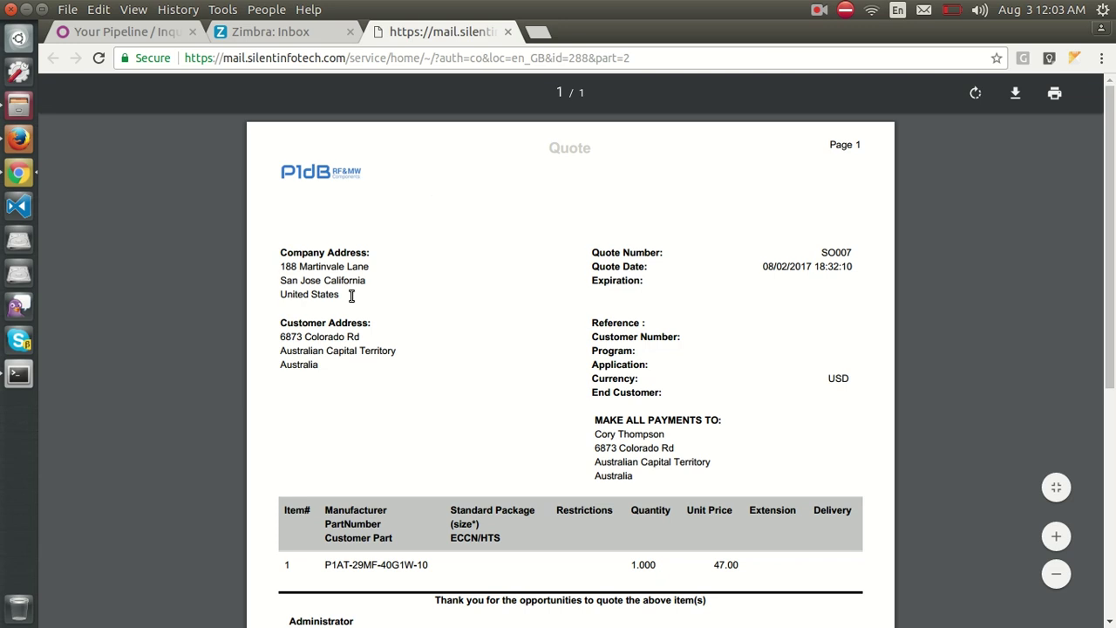
scroll(351, 298, "down", 5)
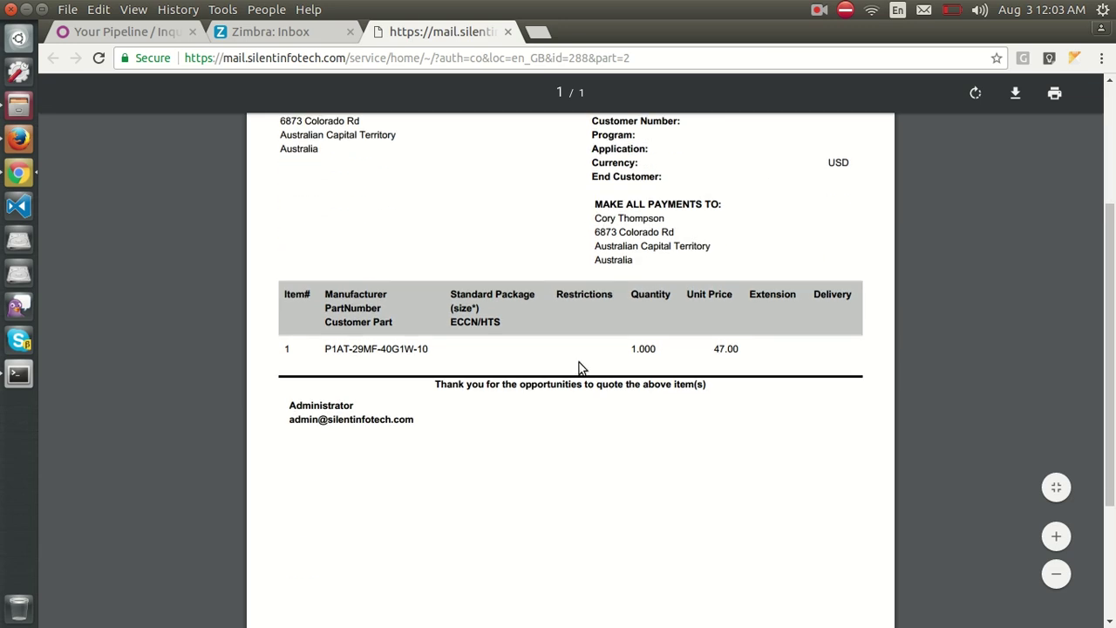
double_click(728, 349)
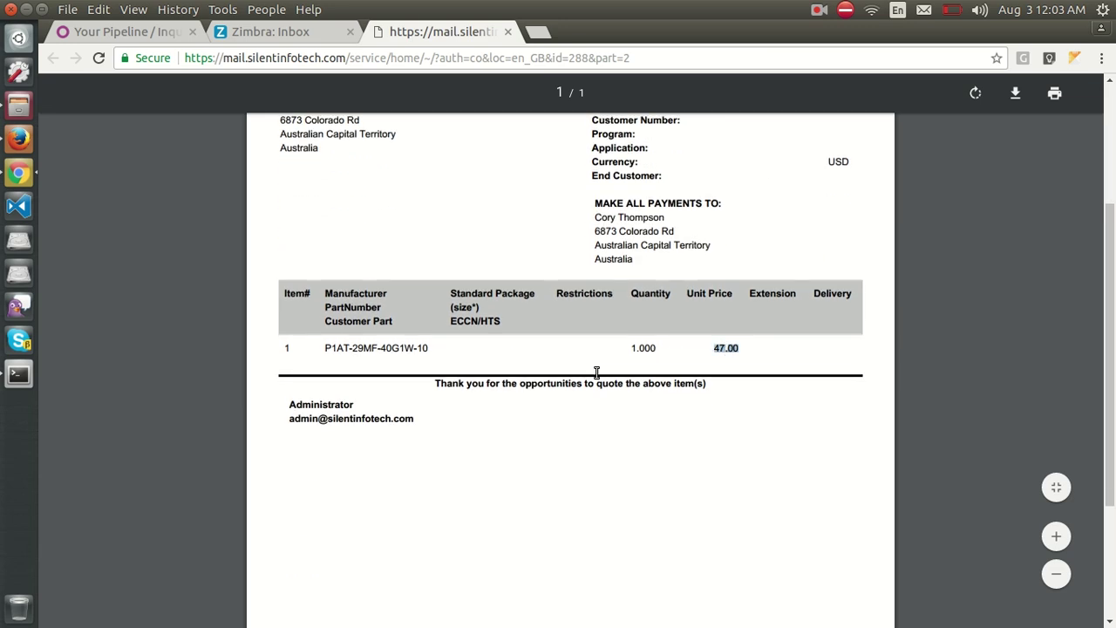
scroll(719, 384, "up", 5)
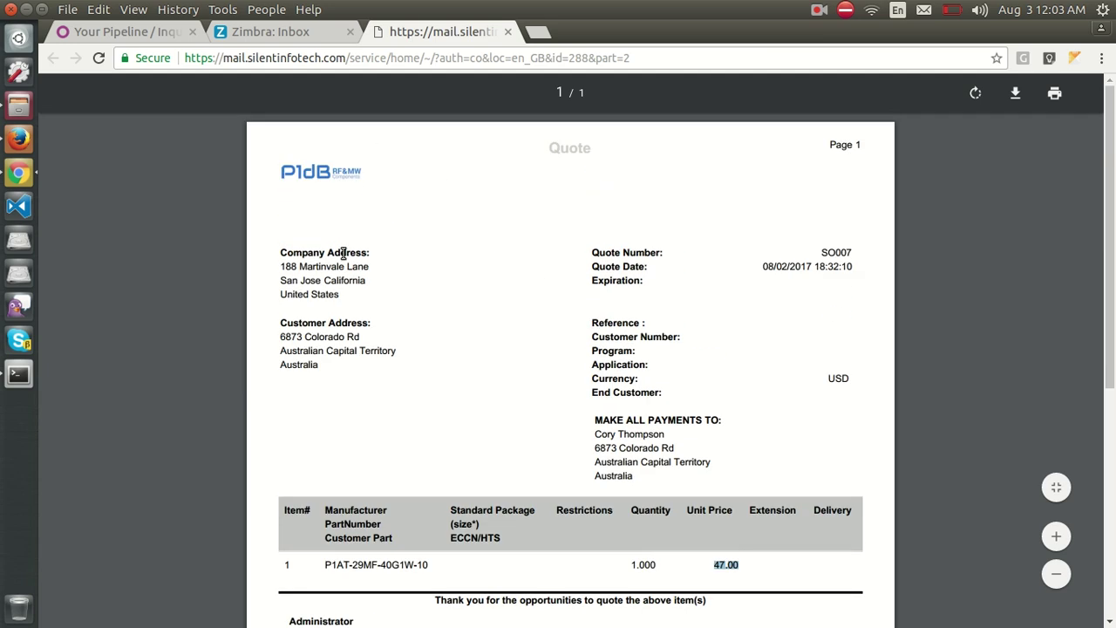
middle_click(422, 34)
scroll(725, 408, "down", 3)
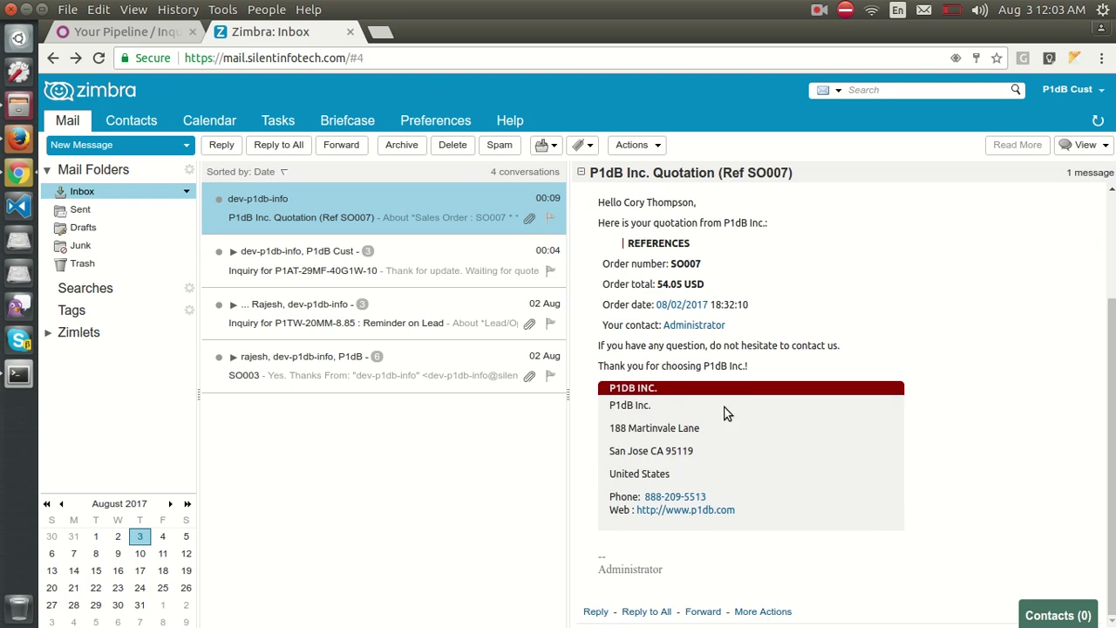
scroll(713, 374, "up", 3)
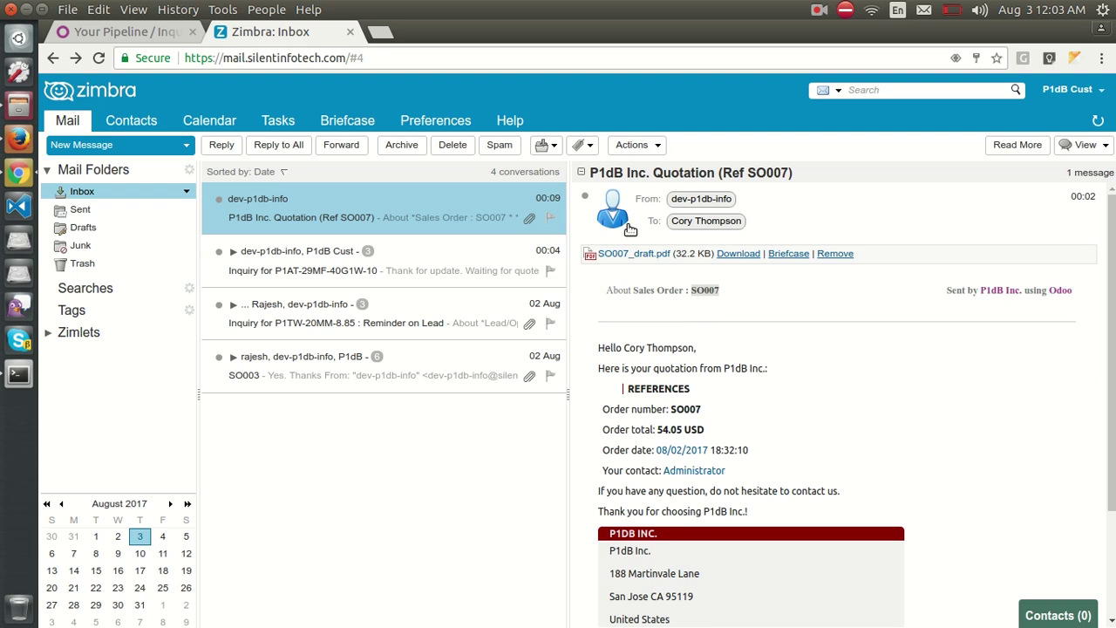
left_click(822, 219)
Reply accepting the quoted price with 'Confirm order of 15 units.' and a thanks, and send it.
left_click(795, 197)
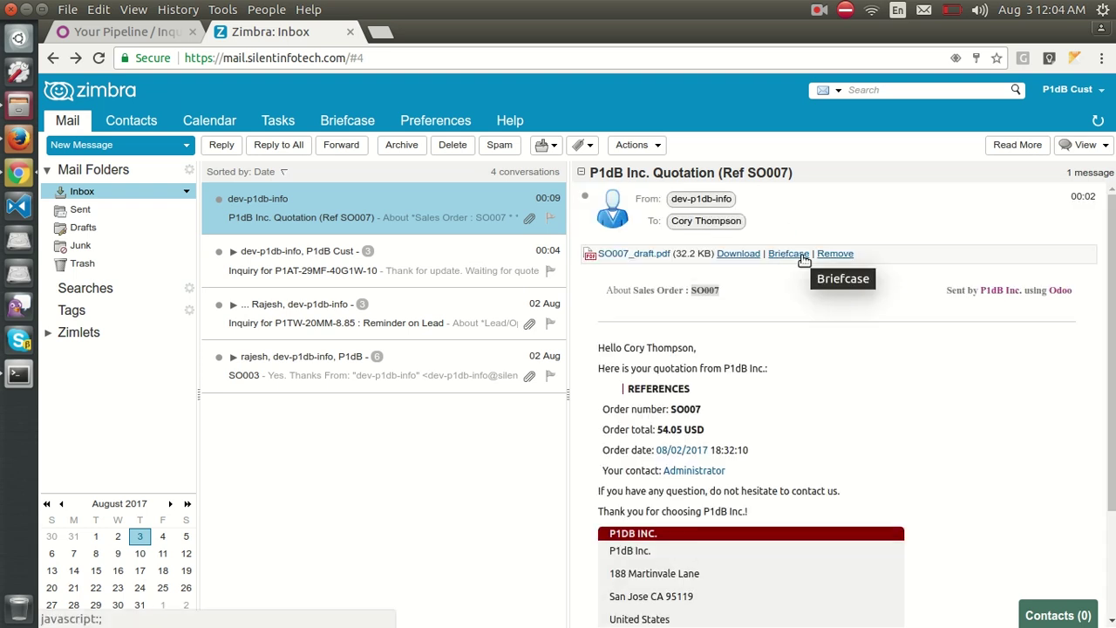
key("r")
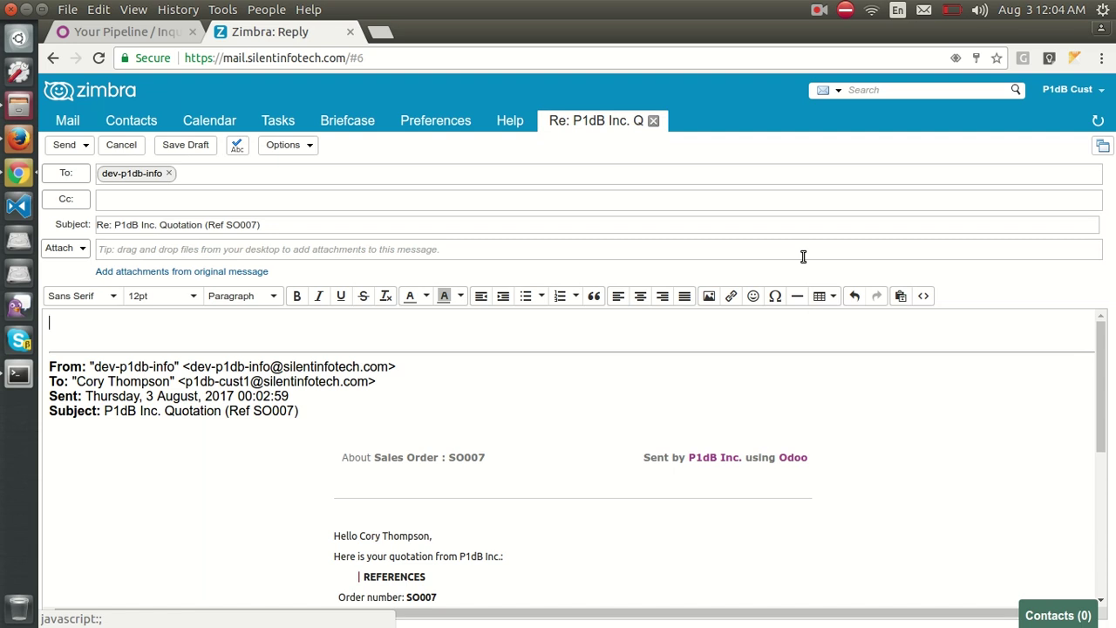
type("O")
type(" am fine with the quo")
type("ted p")
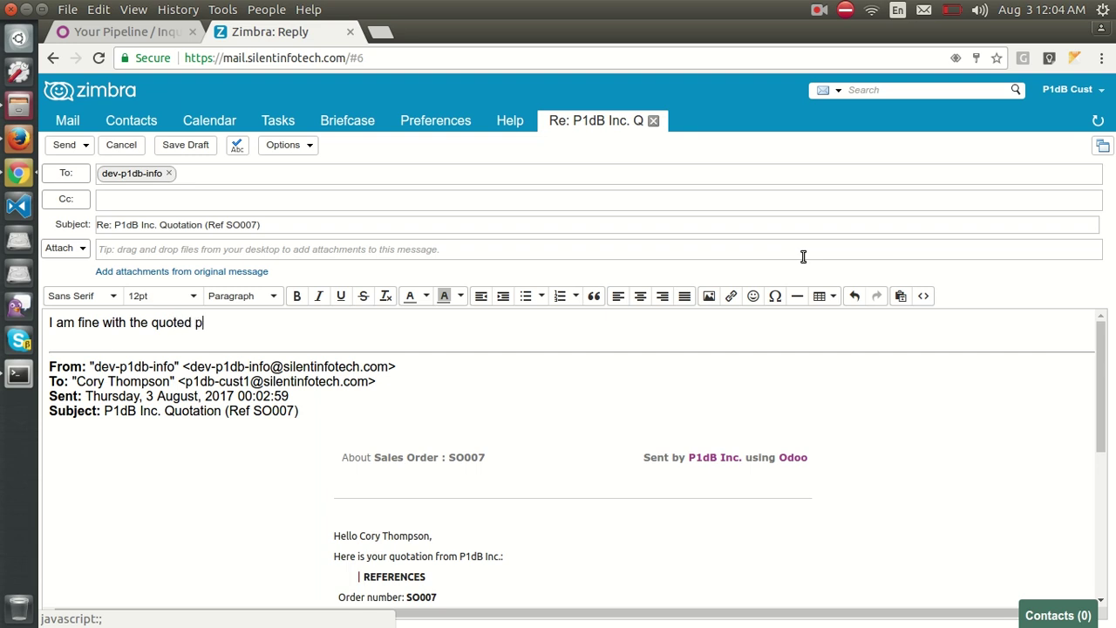
type("rice.")
key("Return")
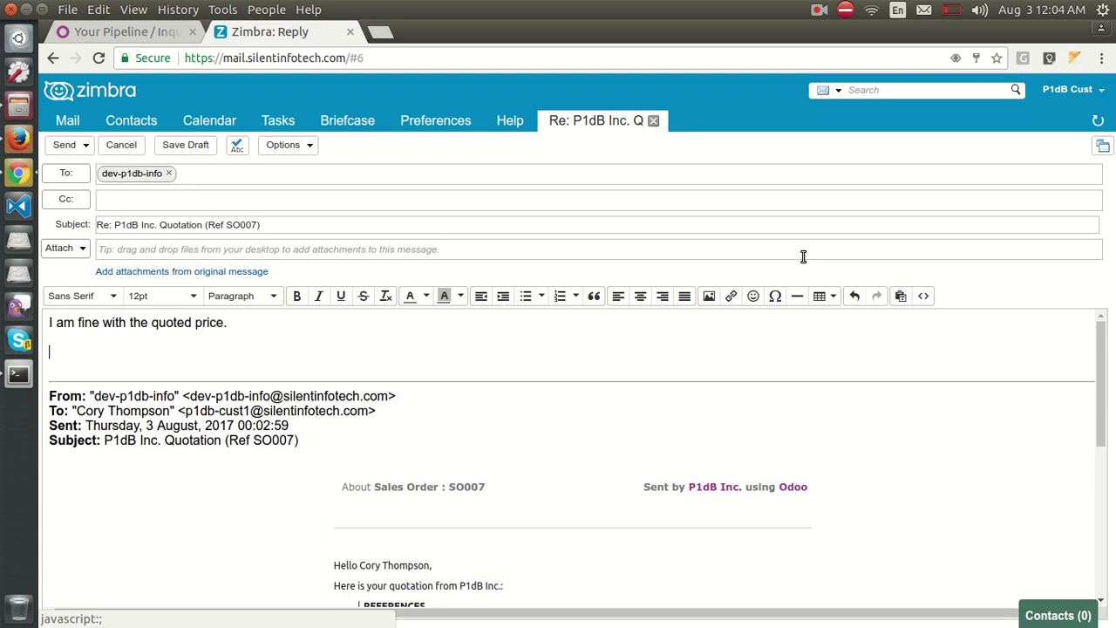
type("Confirm order of")
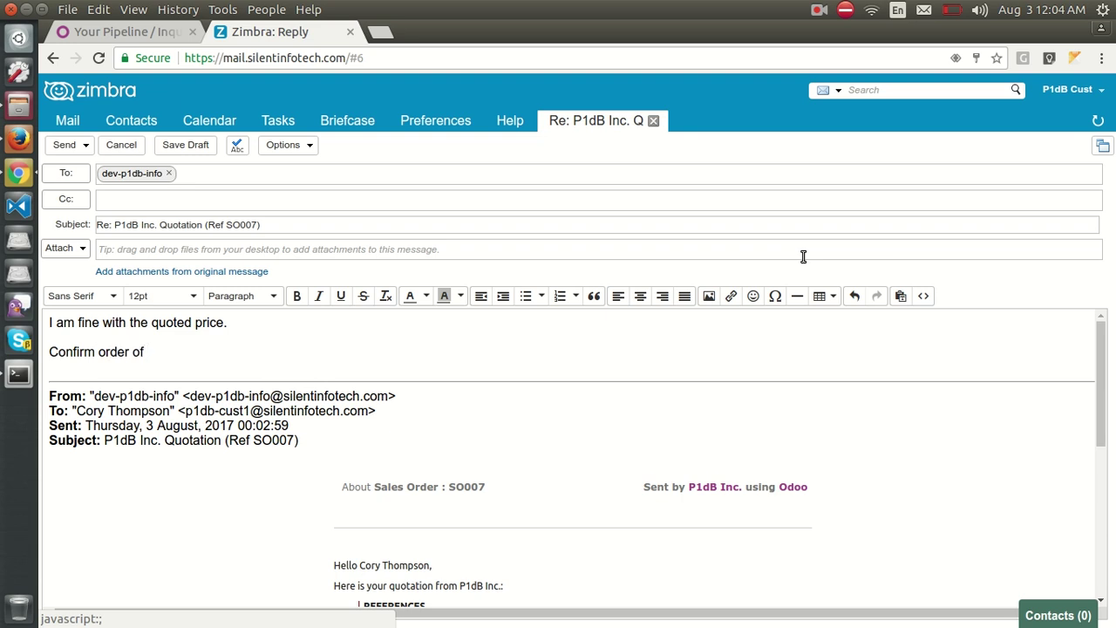
type(" 15 units.")
key("Return")
type("Thi")
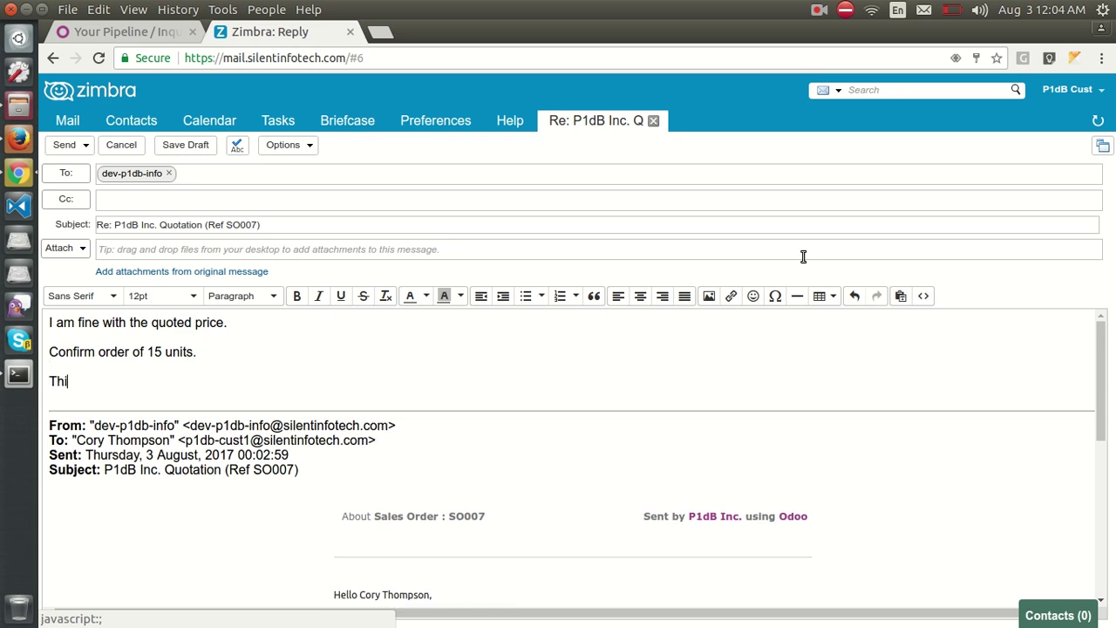
type("nsk")
key("ctrl+Return")
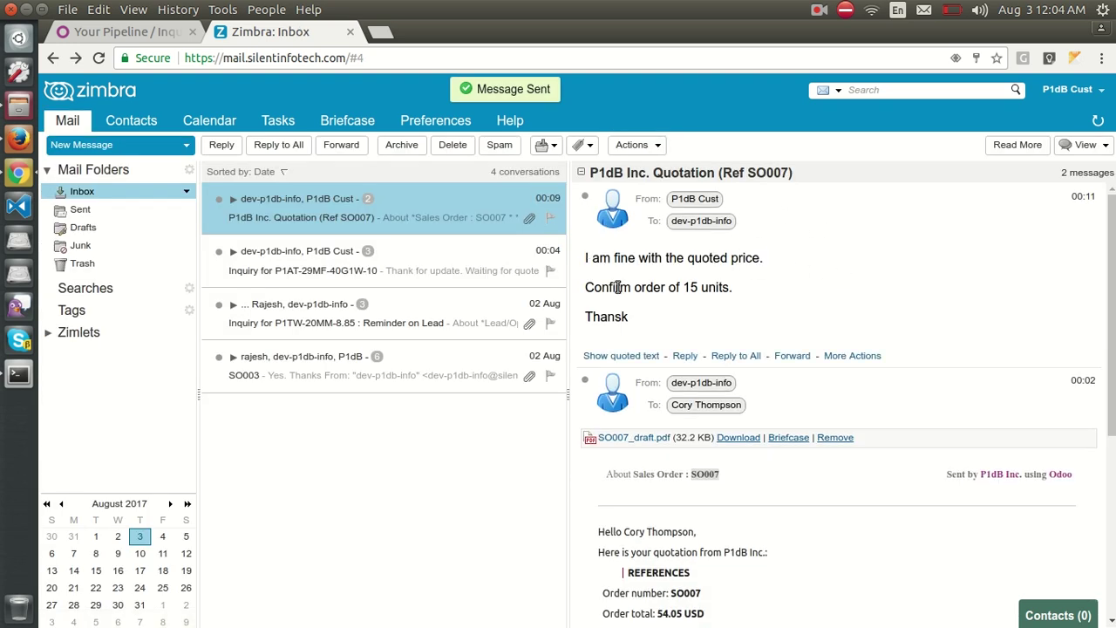
left_click_drag(585, 288, 699, 288)
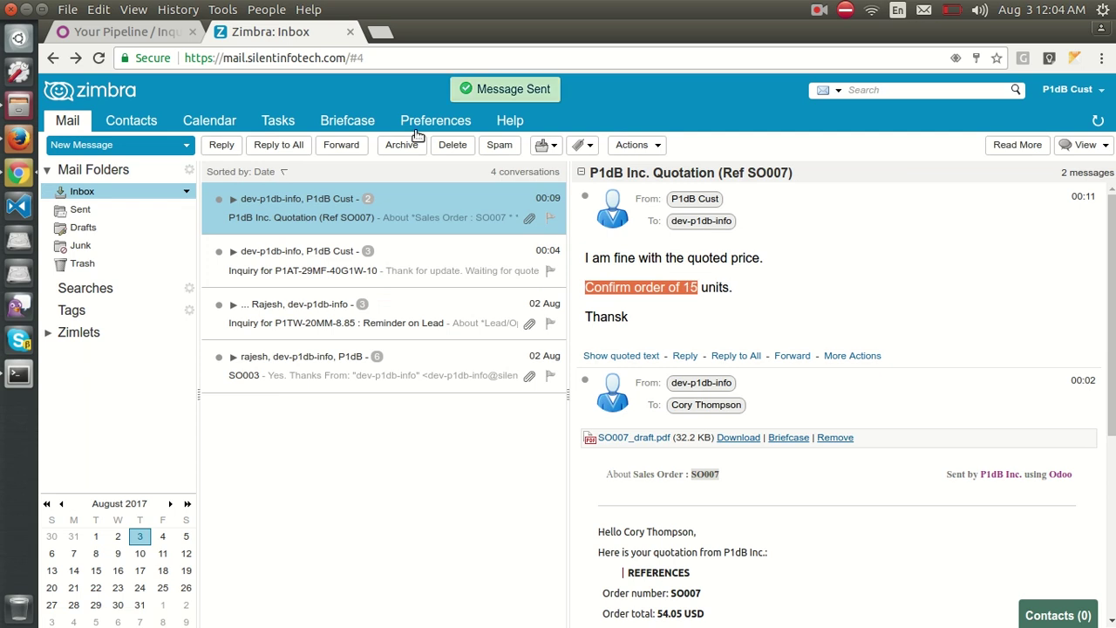
Back in Odoo, read the customer's 15-unit confirmation in the SO007 chatter.
left_click(138, 33)
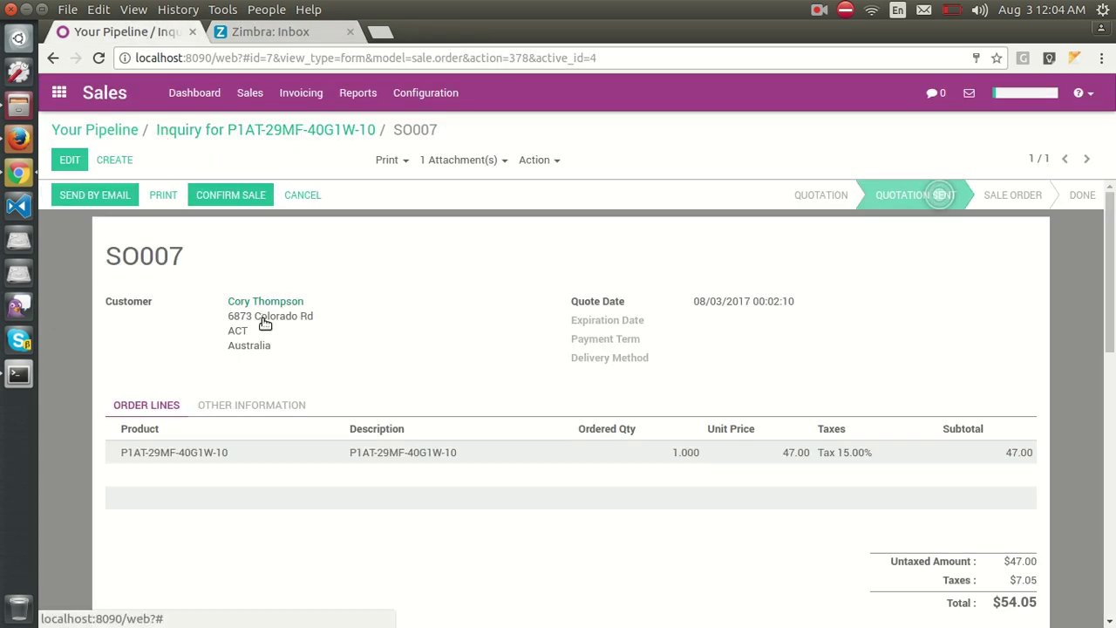
scroll(262, 321, "down", 4)
scroll(267, 349, "down", 1)
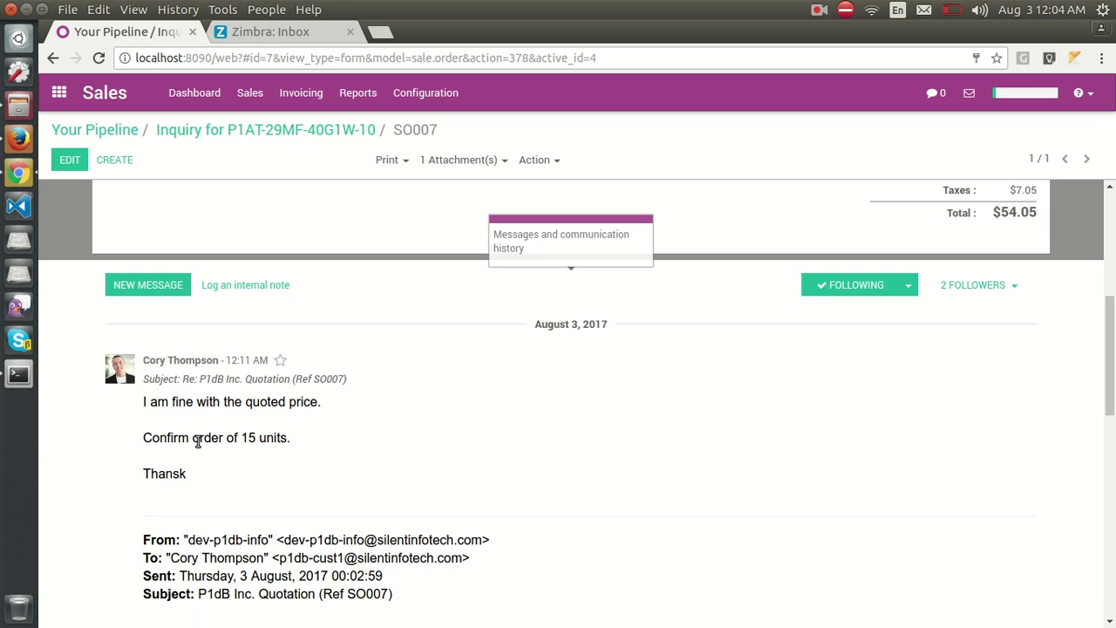
scroll(277, 443, "up", 8)
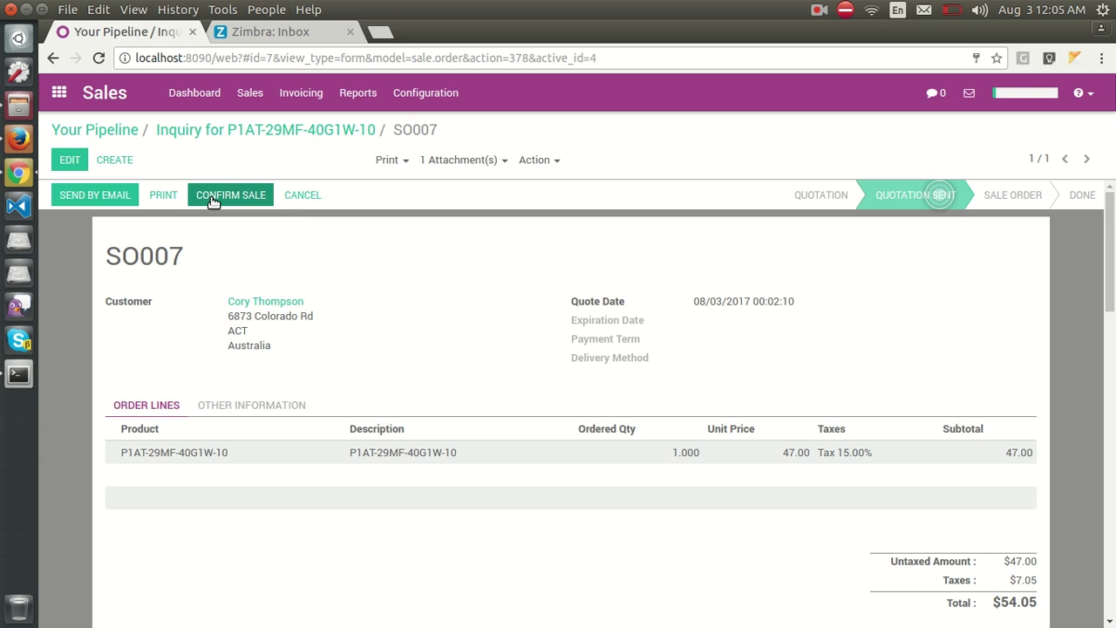
Change SO007's ordered quantity to 15 units, save, and confirm it as a sale order.
left_click(70, 160)
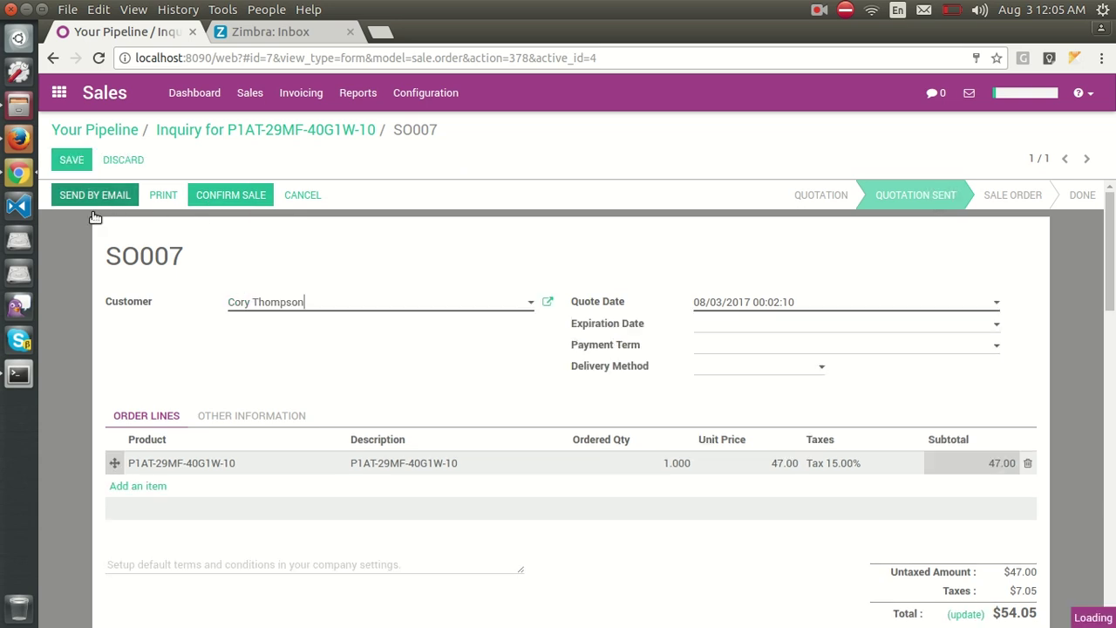
left_click(664, 469)
scroll(301, 516, "down", 5)
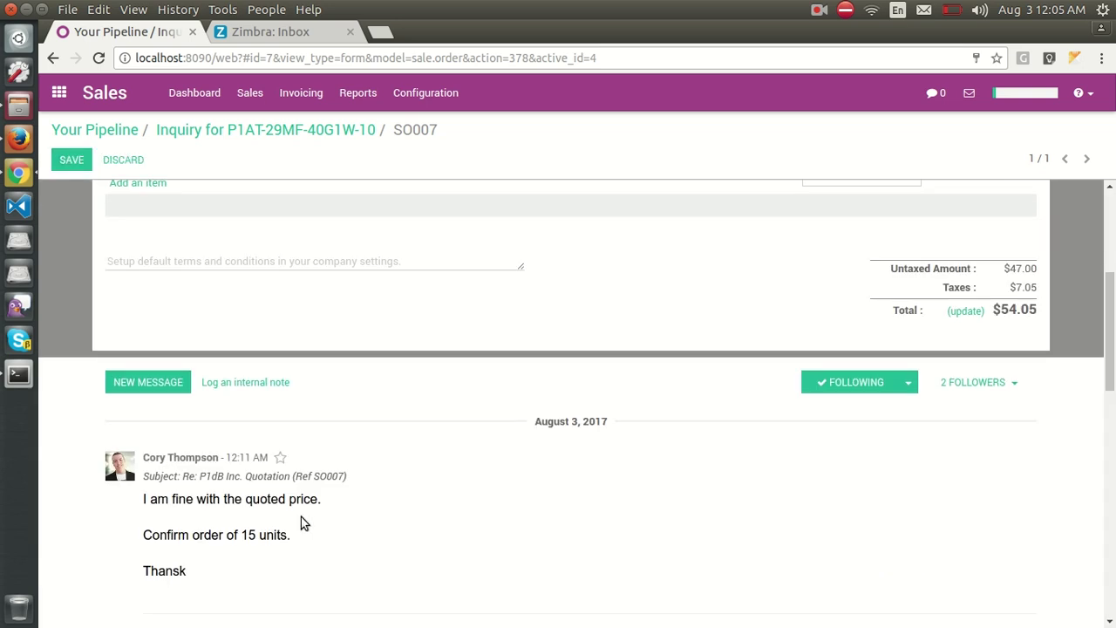
scroll(301, 516, "up", 5)
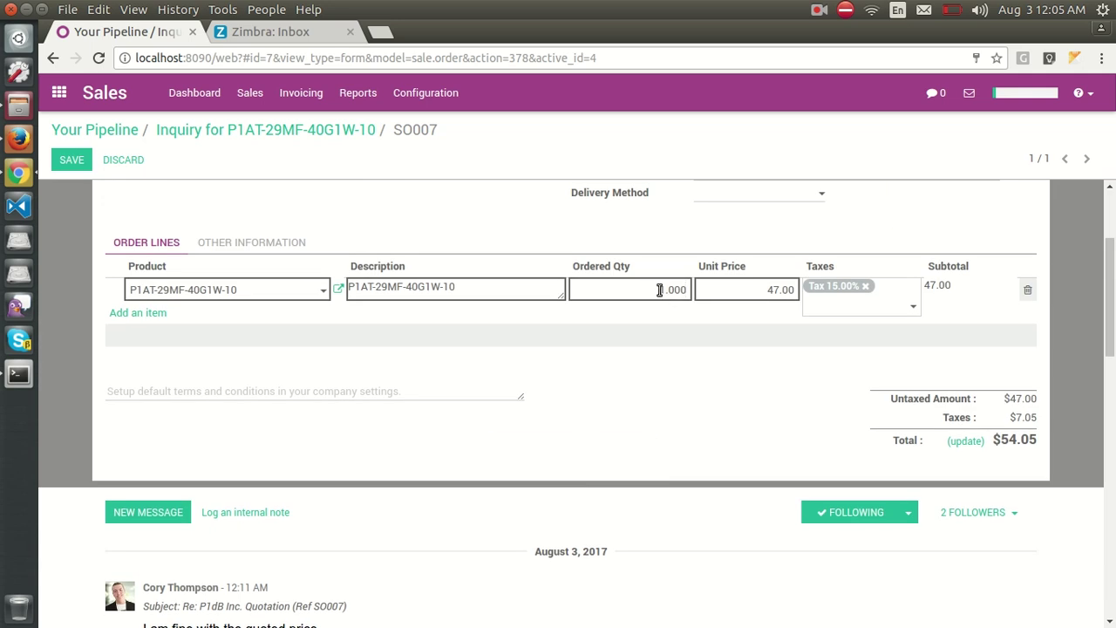
type("5")
left_click(60, 166)
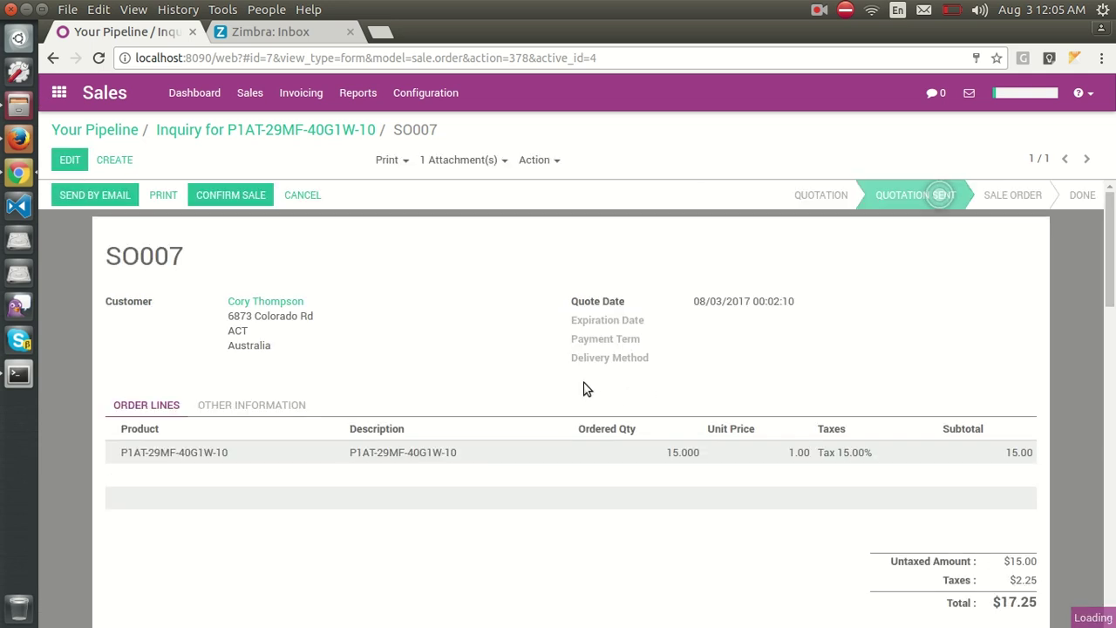
left_click(229, 197)
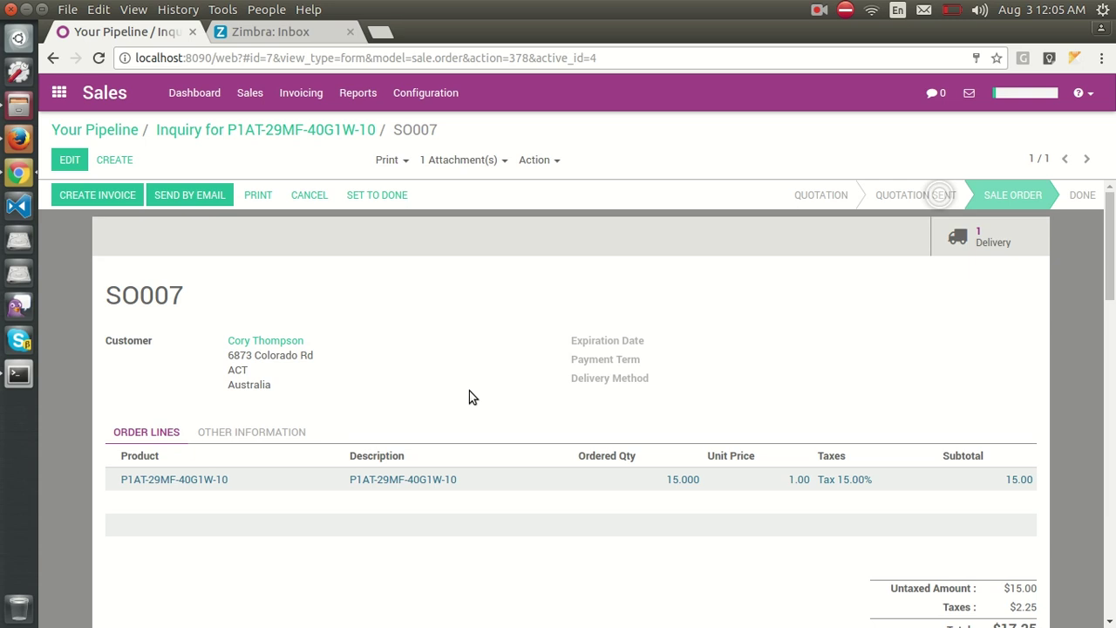
Restore the order line's unit price to 47.00, bringing the total to $810.75.
scroll(469, 397, "down", 2)
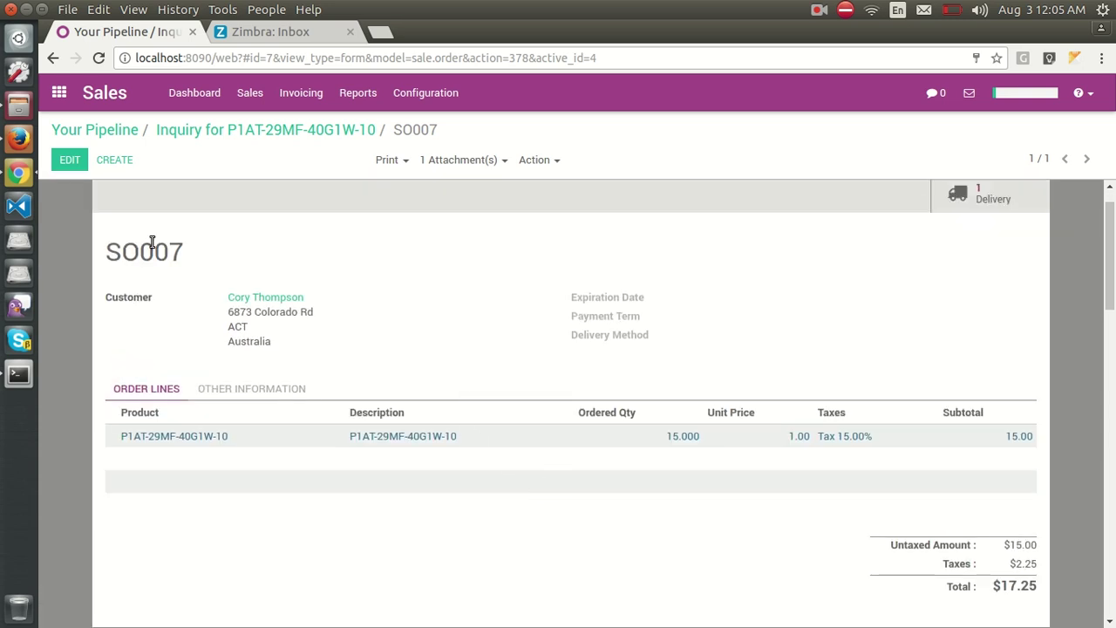
left_click(69, 162)
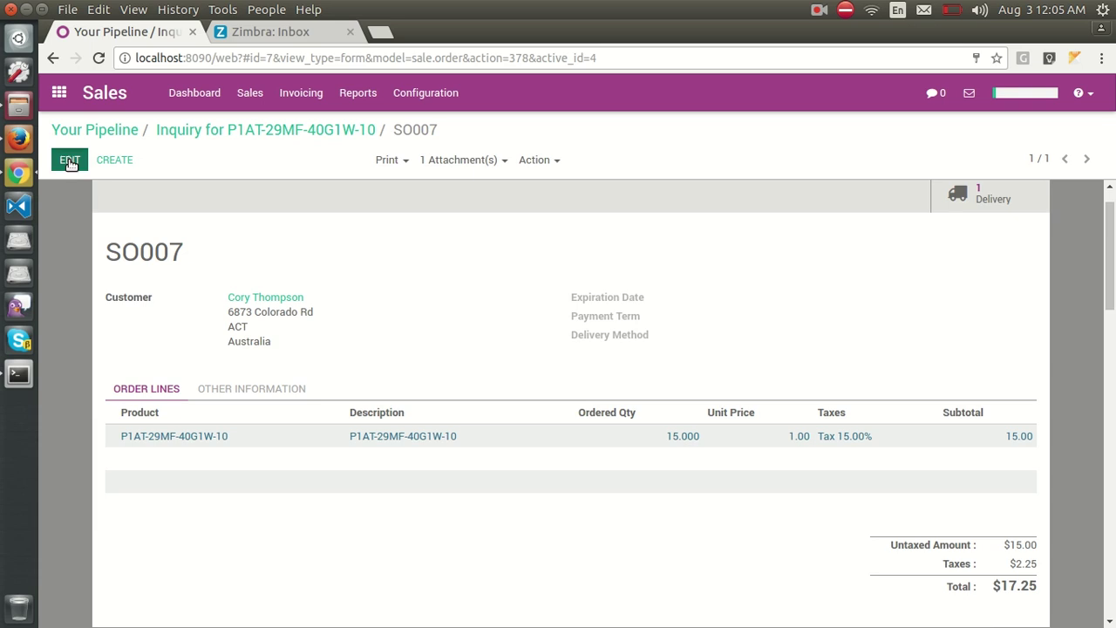
left_click(785, 436)
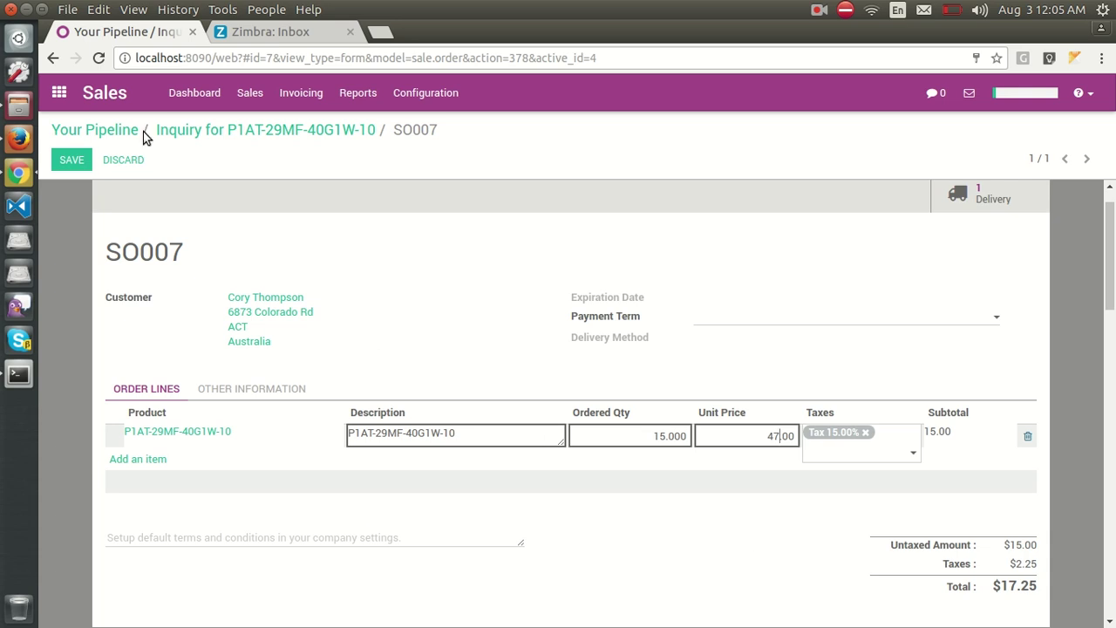
left_click(72, 159)
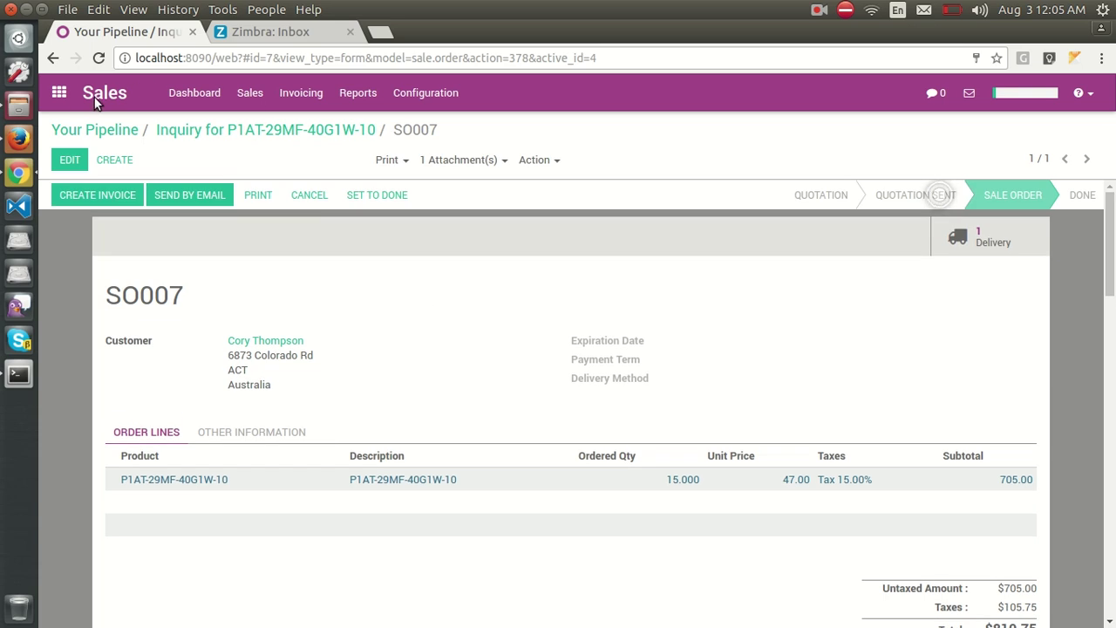
left_click(61, 93)
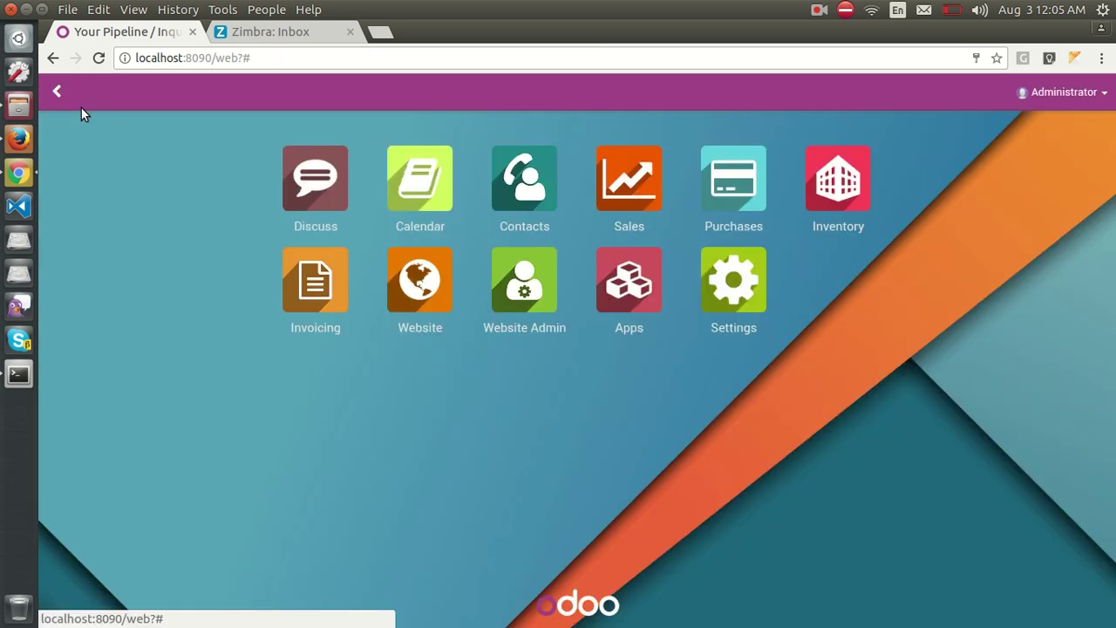
Set PO00004's quantity to 15 units ($172.50 total), confirm the purchase order, and draft the vendor email.
left_click(741, 184)
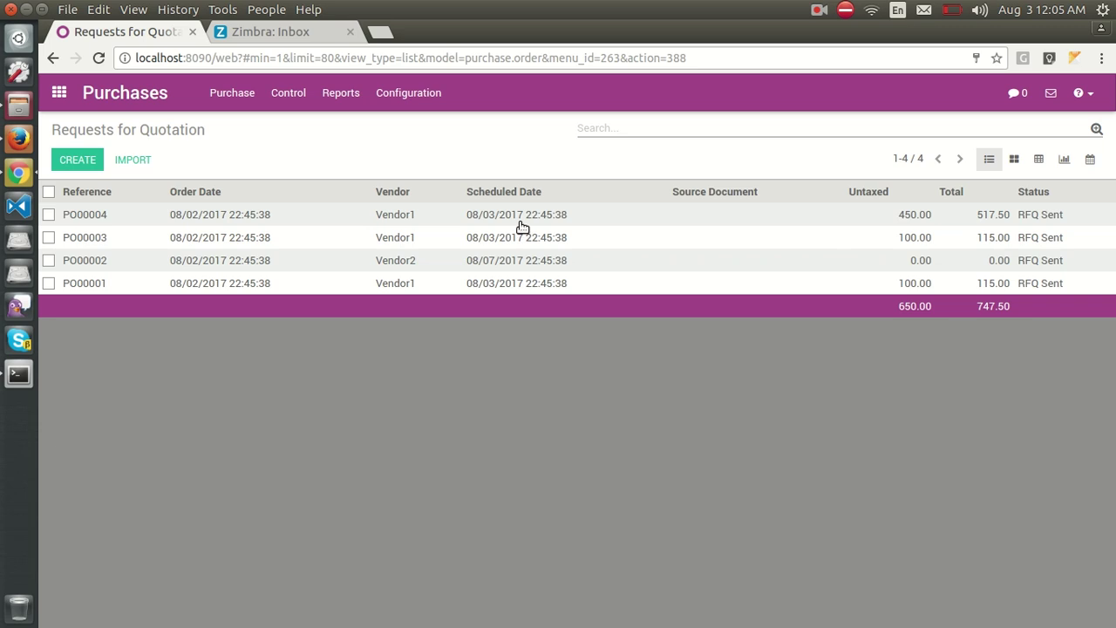
left_click(455, 218)
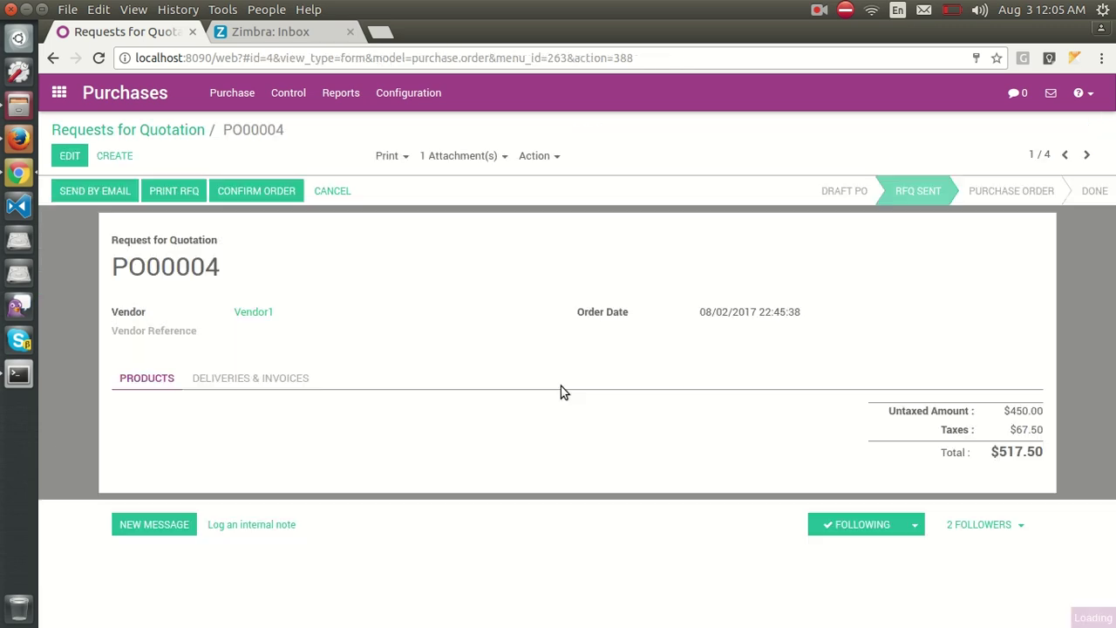
left_click(72, 155)
left_click(715, 433)
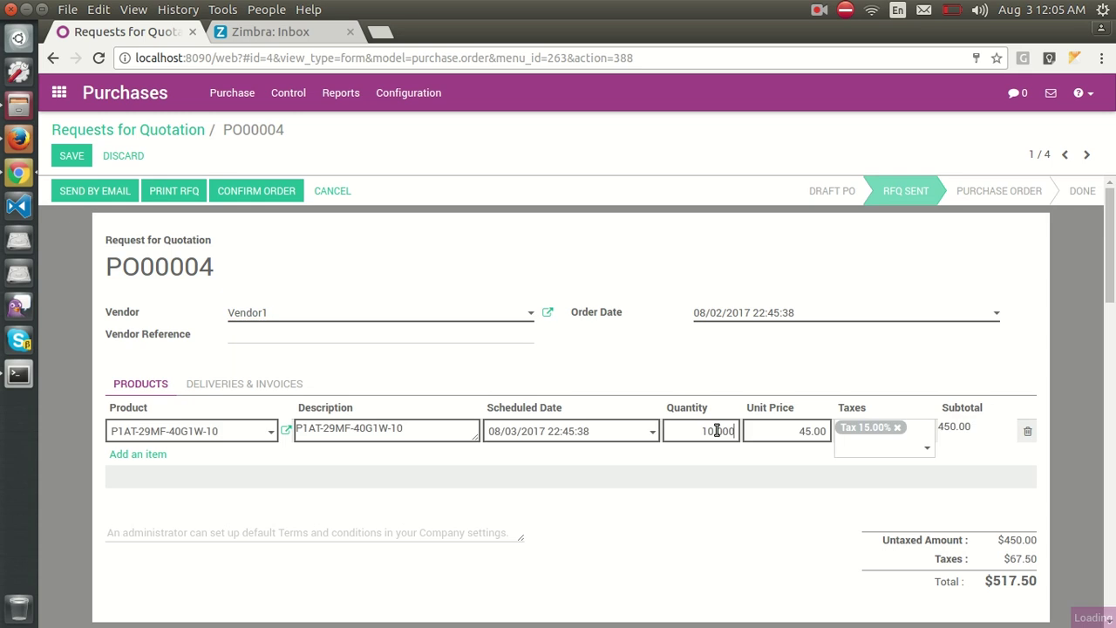
key("BackSpace")
type("5")
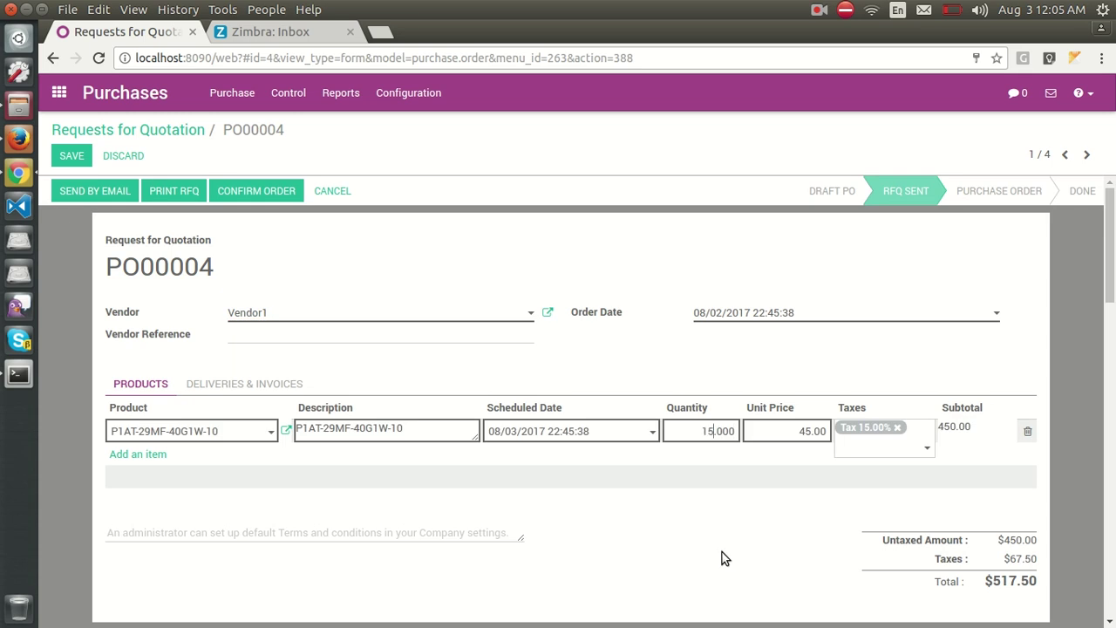
left_click(66, 157)
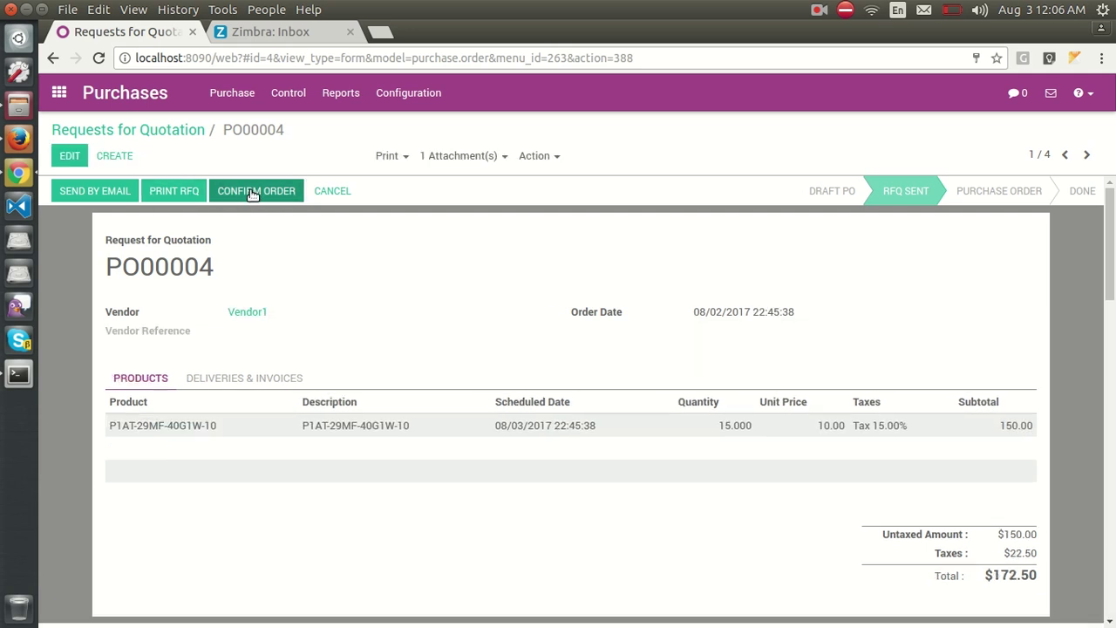
left_click(253, 192)
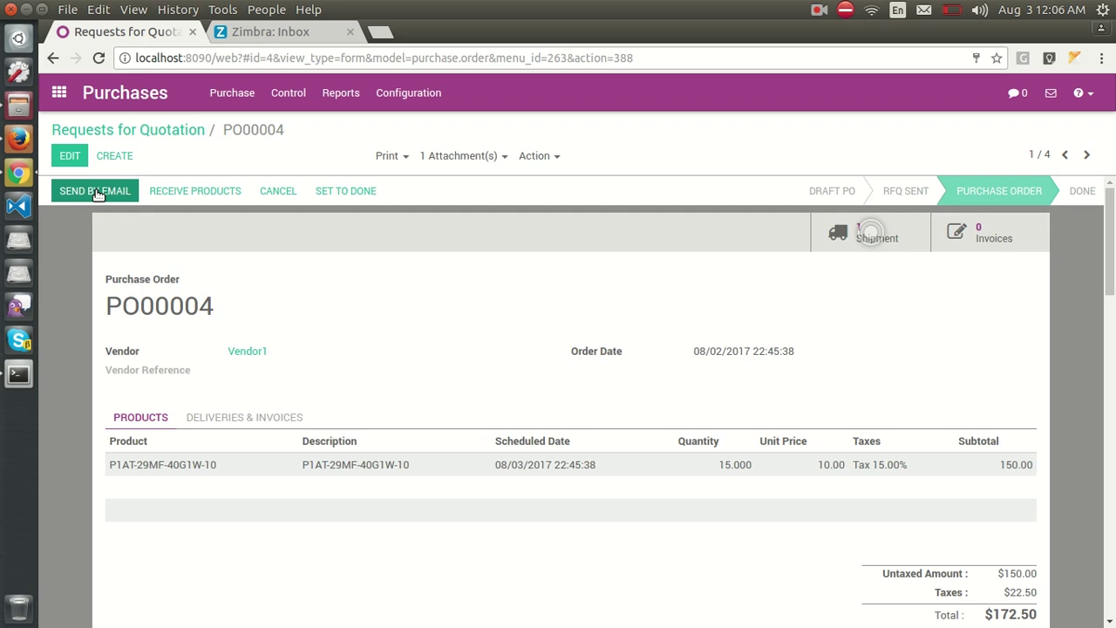
left_click(96, 192)
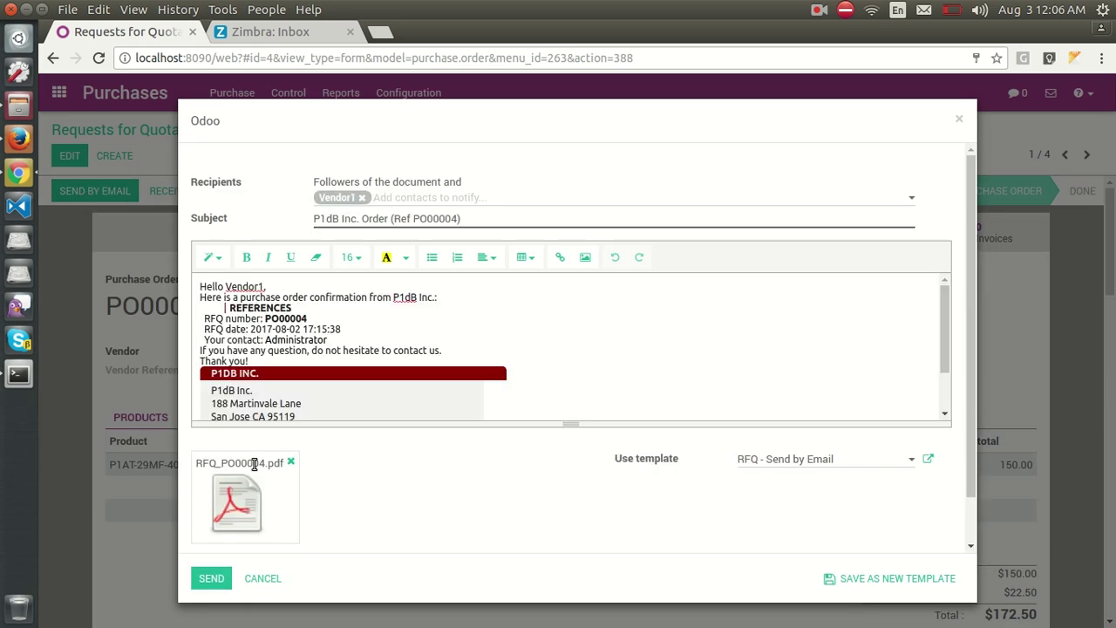
Send the PO00004 purchase order email to Vendor1, then return to the apps home screen.
left_click(211, 578)
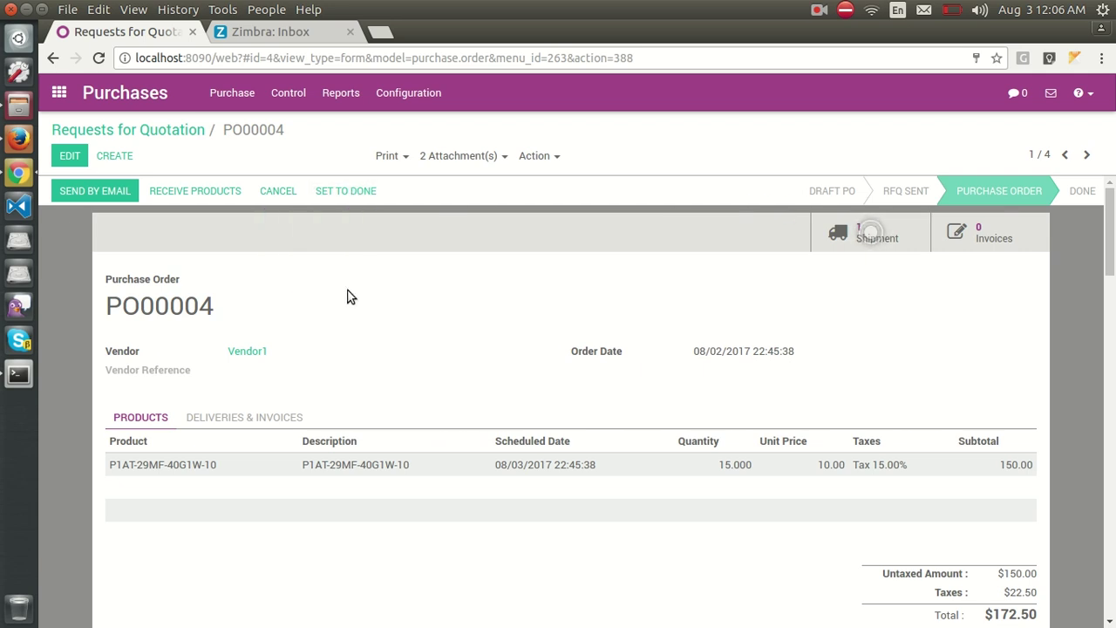
left_click(58, 95)
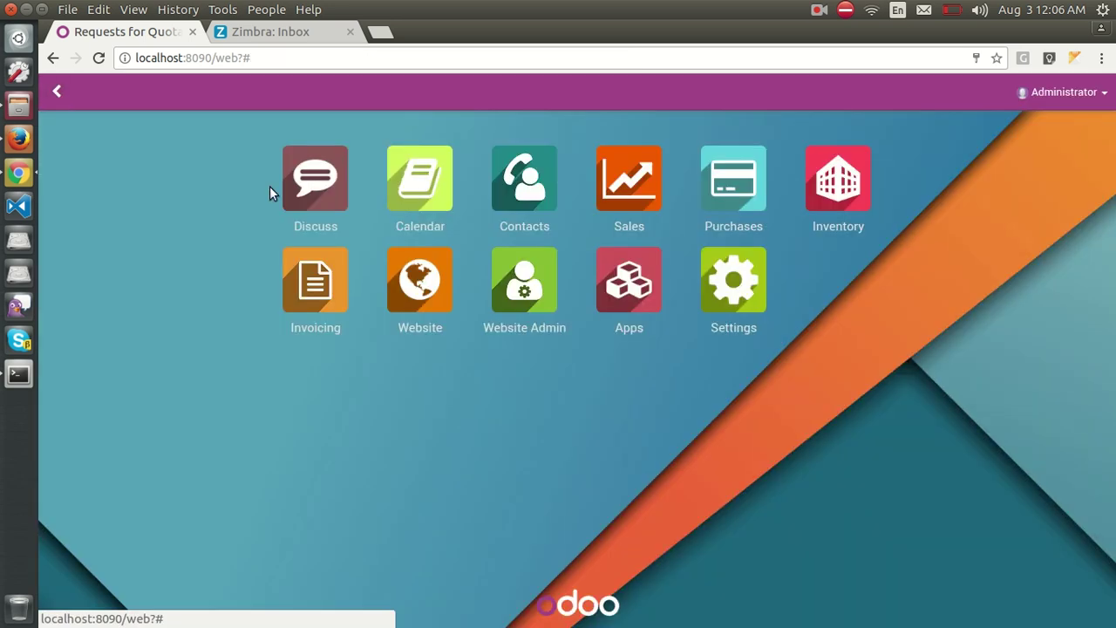
Open SO007 through the unfiltered pipeline's Inquiry for P1AT-29MF-40G1W-10 opportunity and its linked orders.
left_click(641, 187)
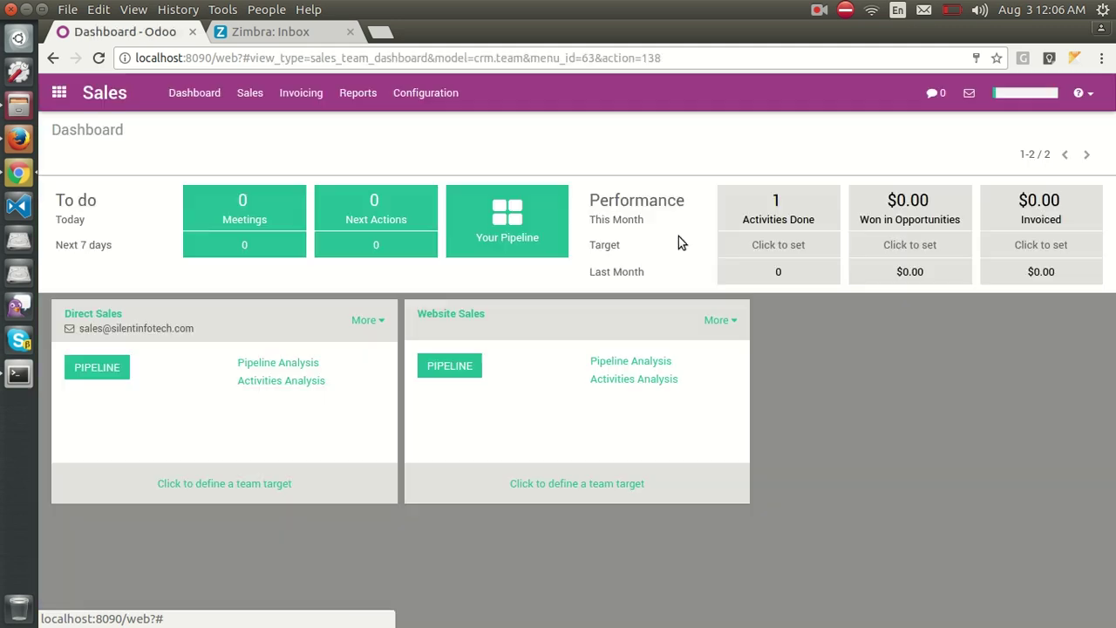
left_click(251, 93)
left_click(275, 146)
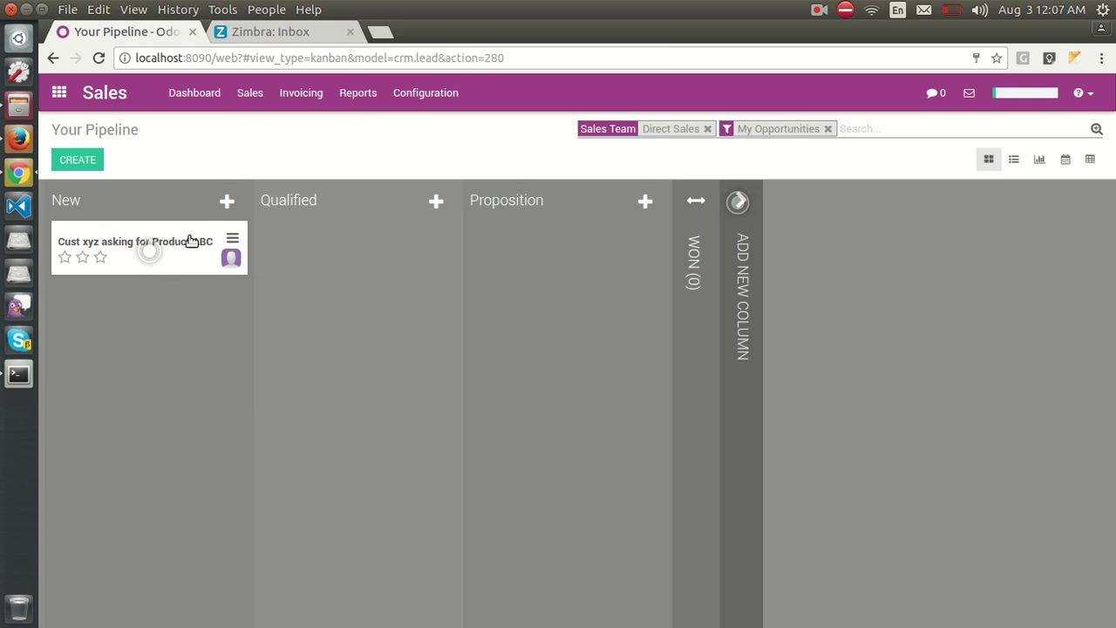
left_click(827, 129)
left_click(214, 266)
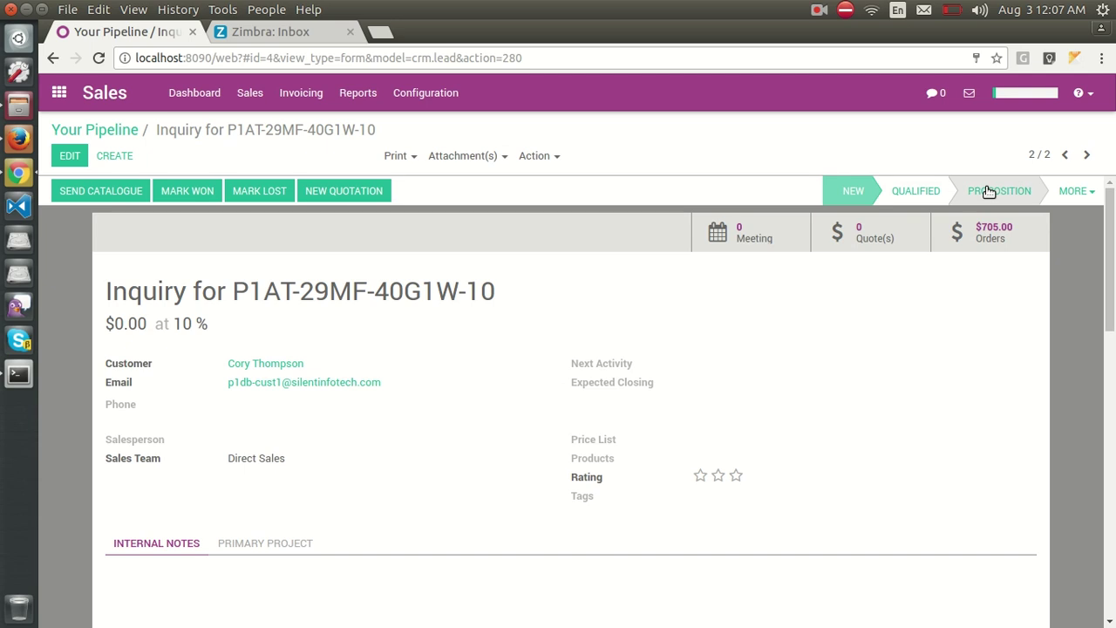
left_click(1018, 240)
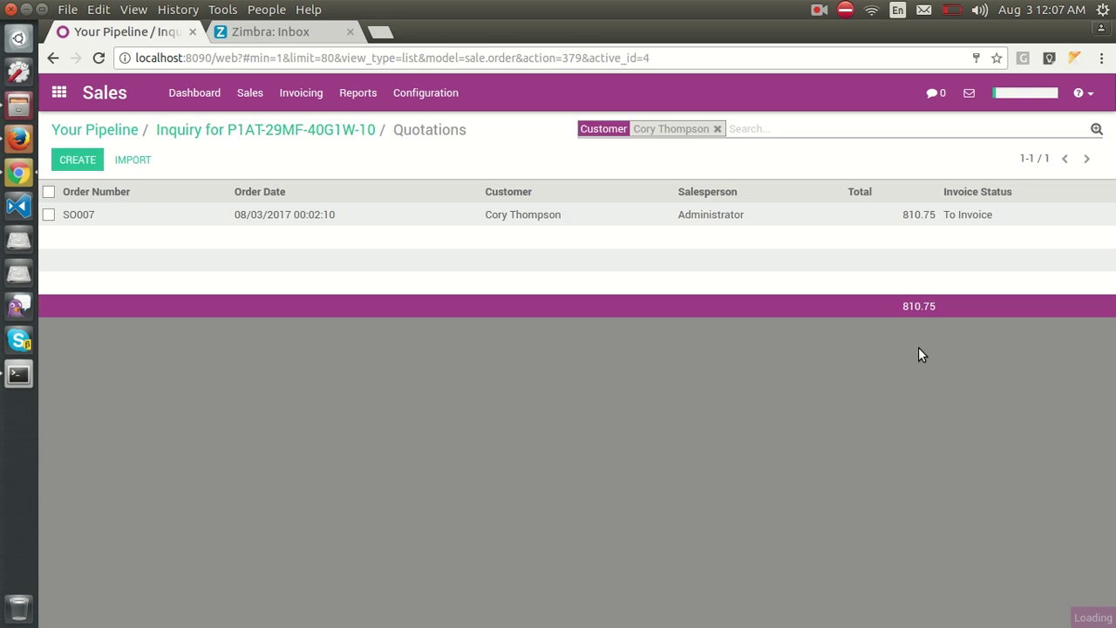
left_click(117, 215)
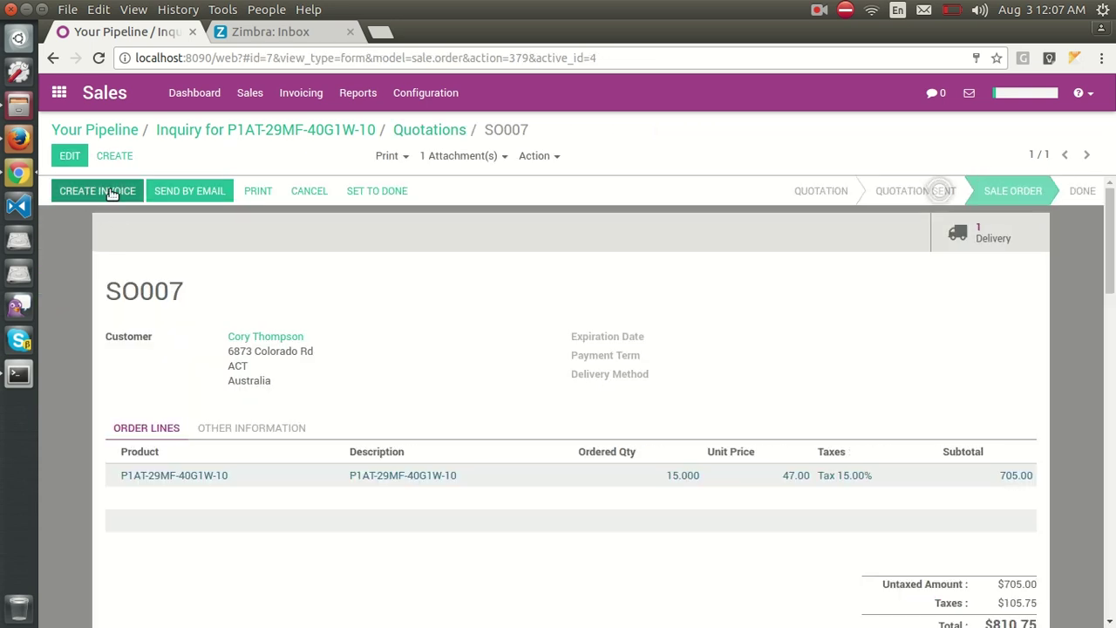